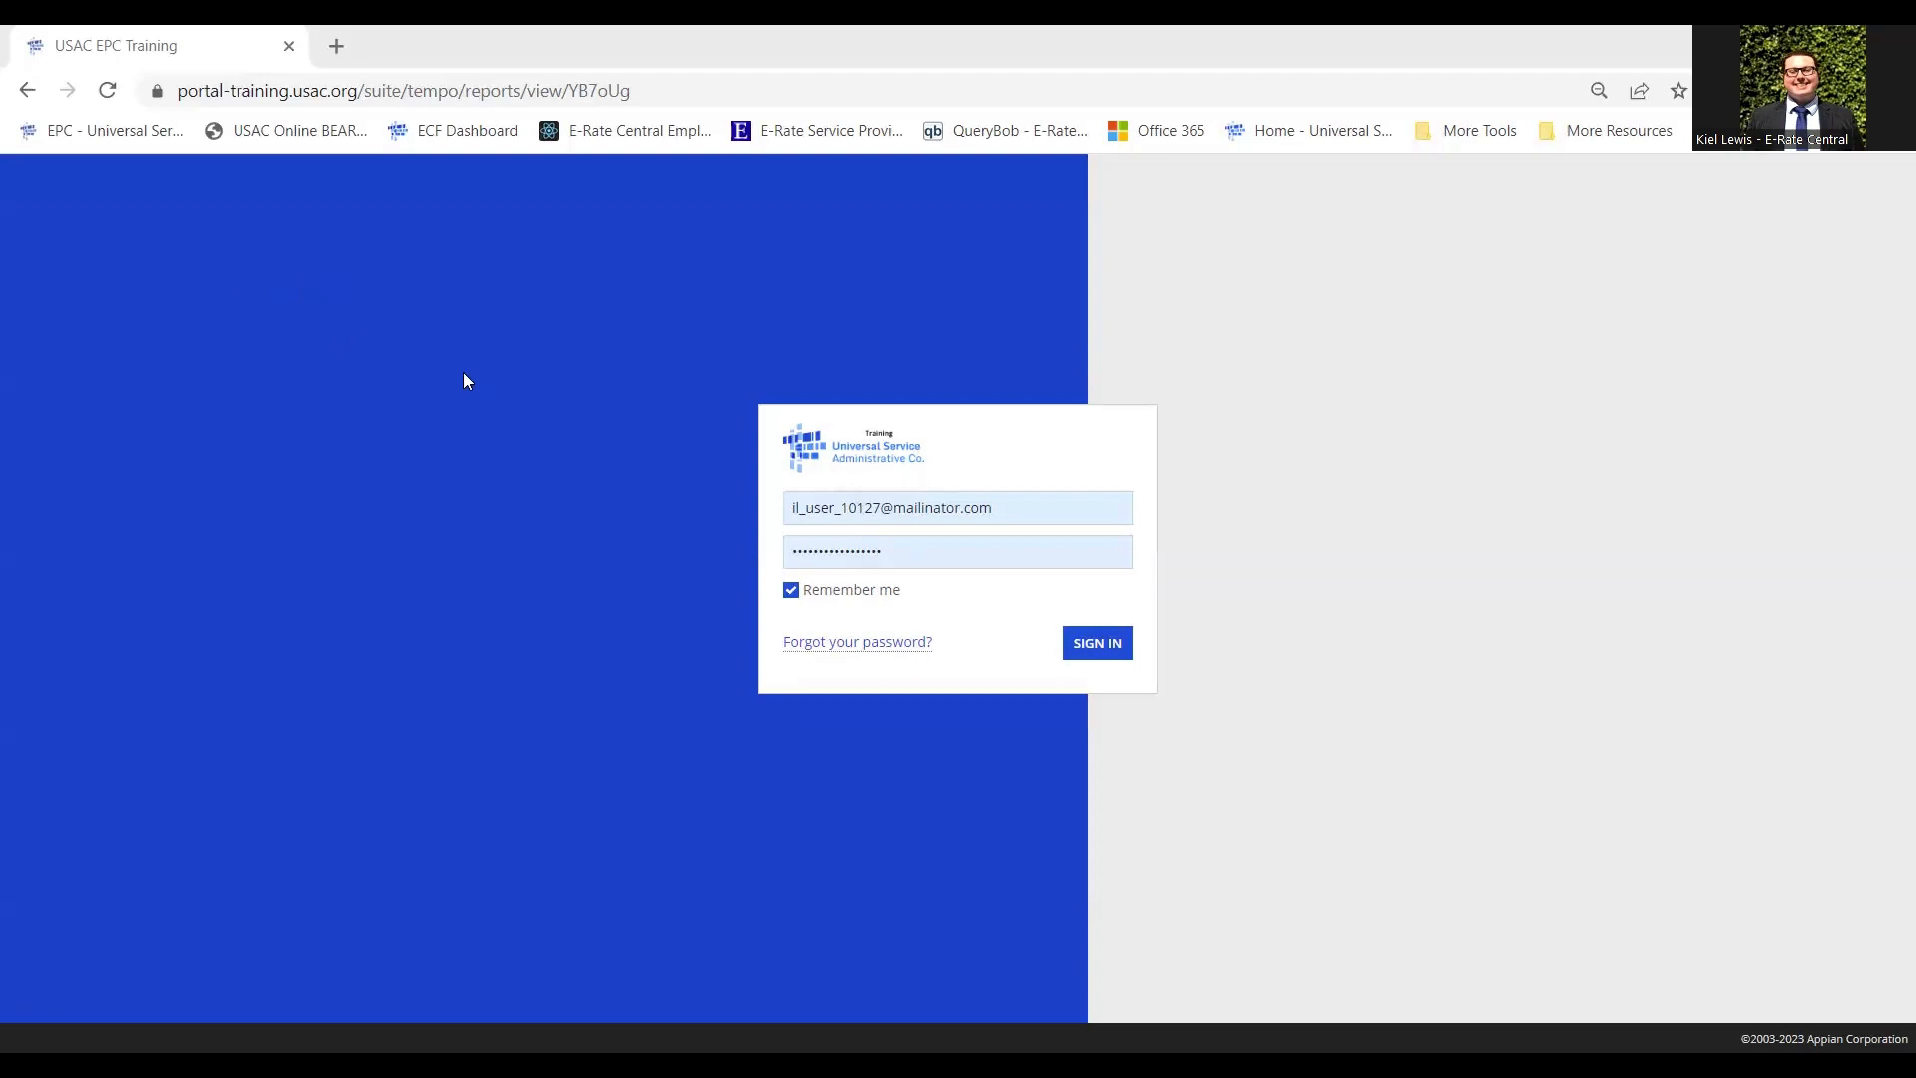
pyautogui.click(342, 39)
pyautogui.write('www')
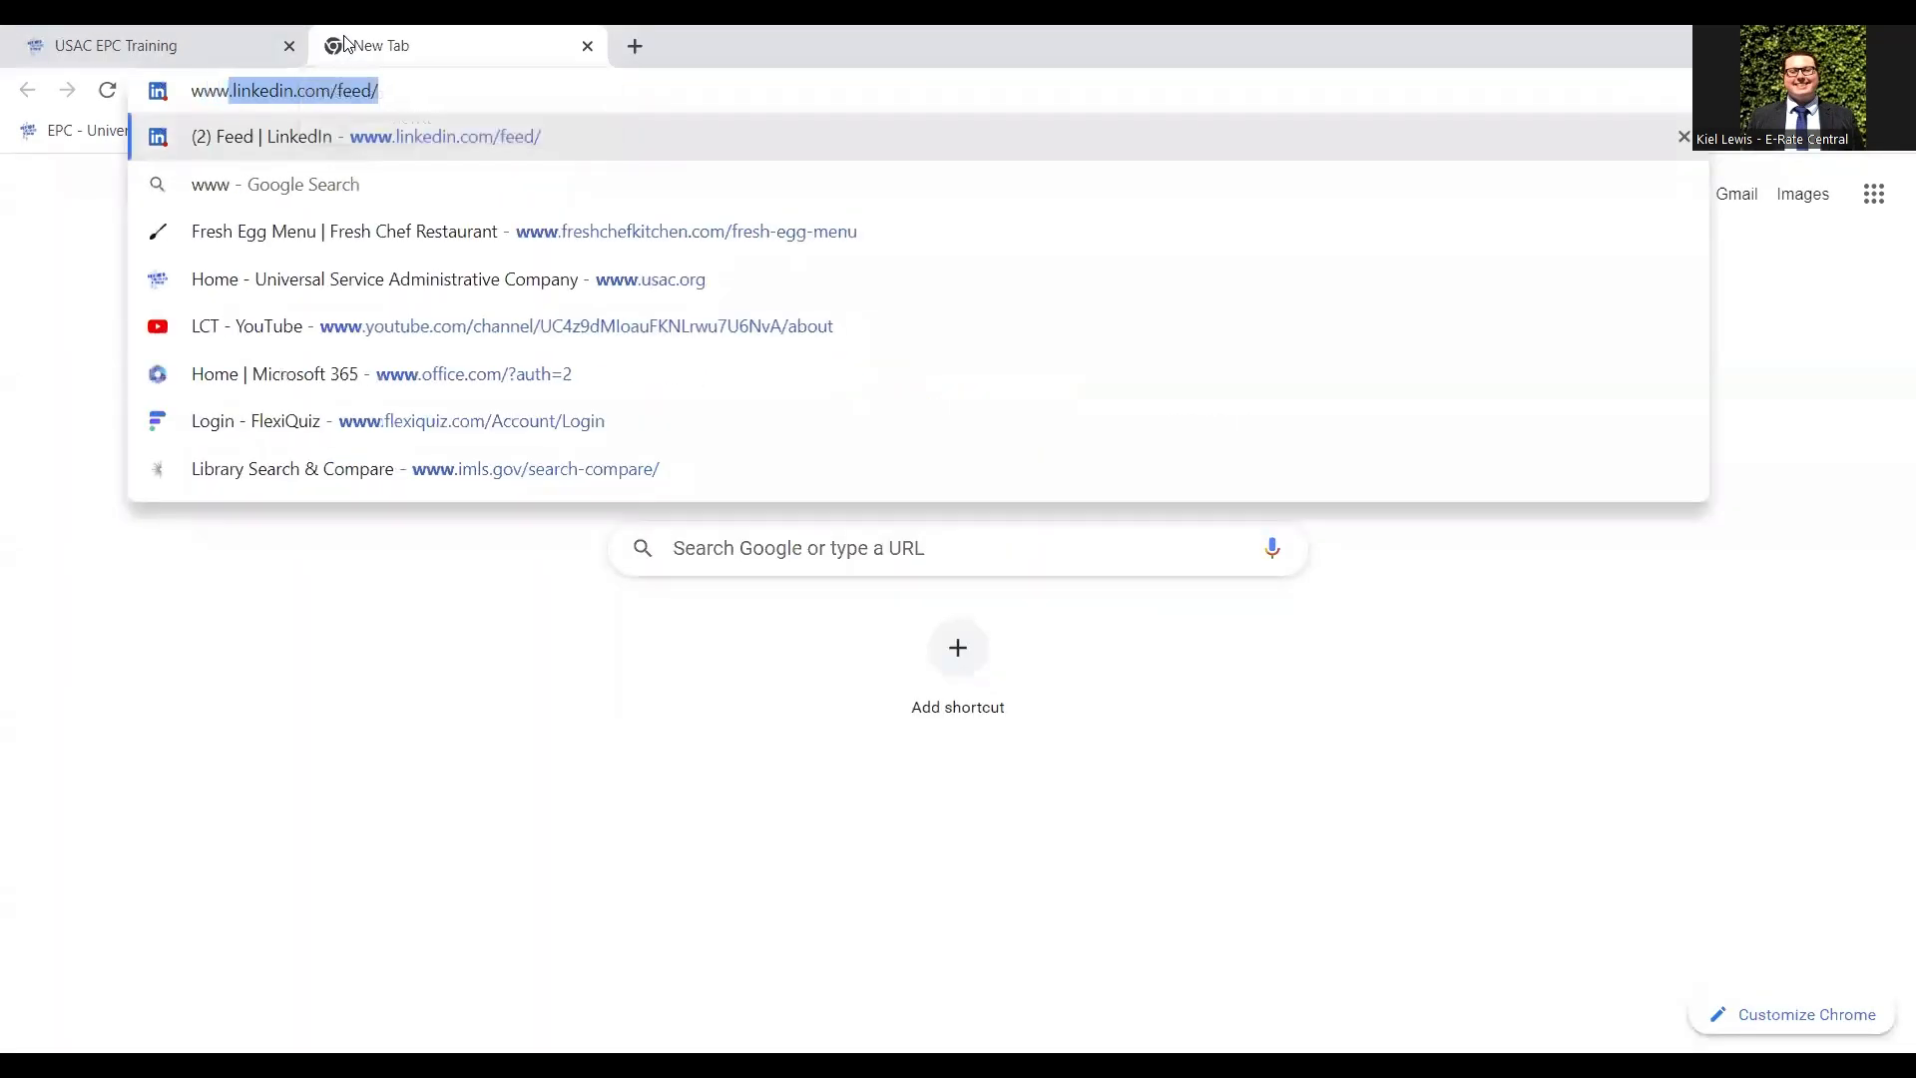
pyautogui.write('.usac.or')
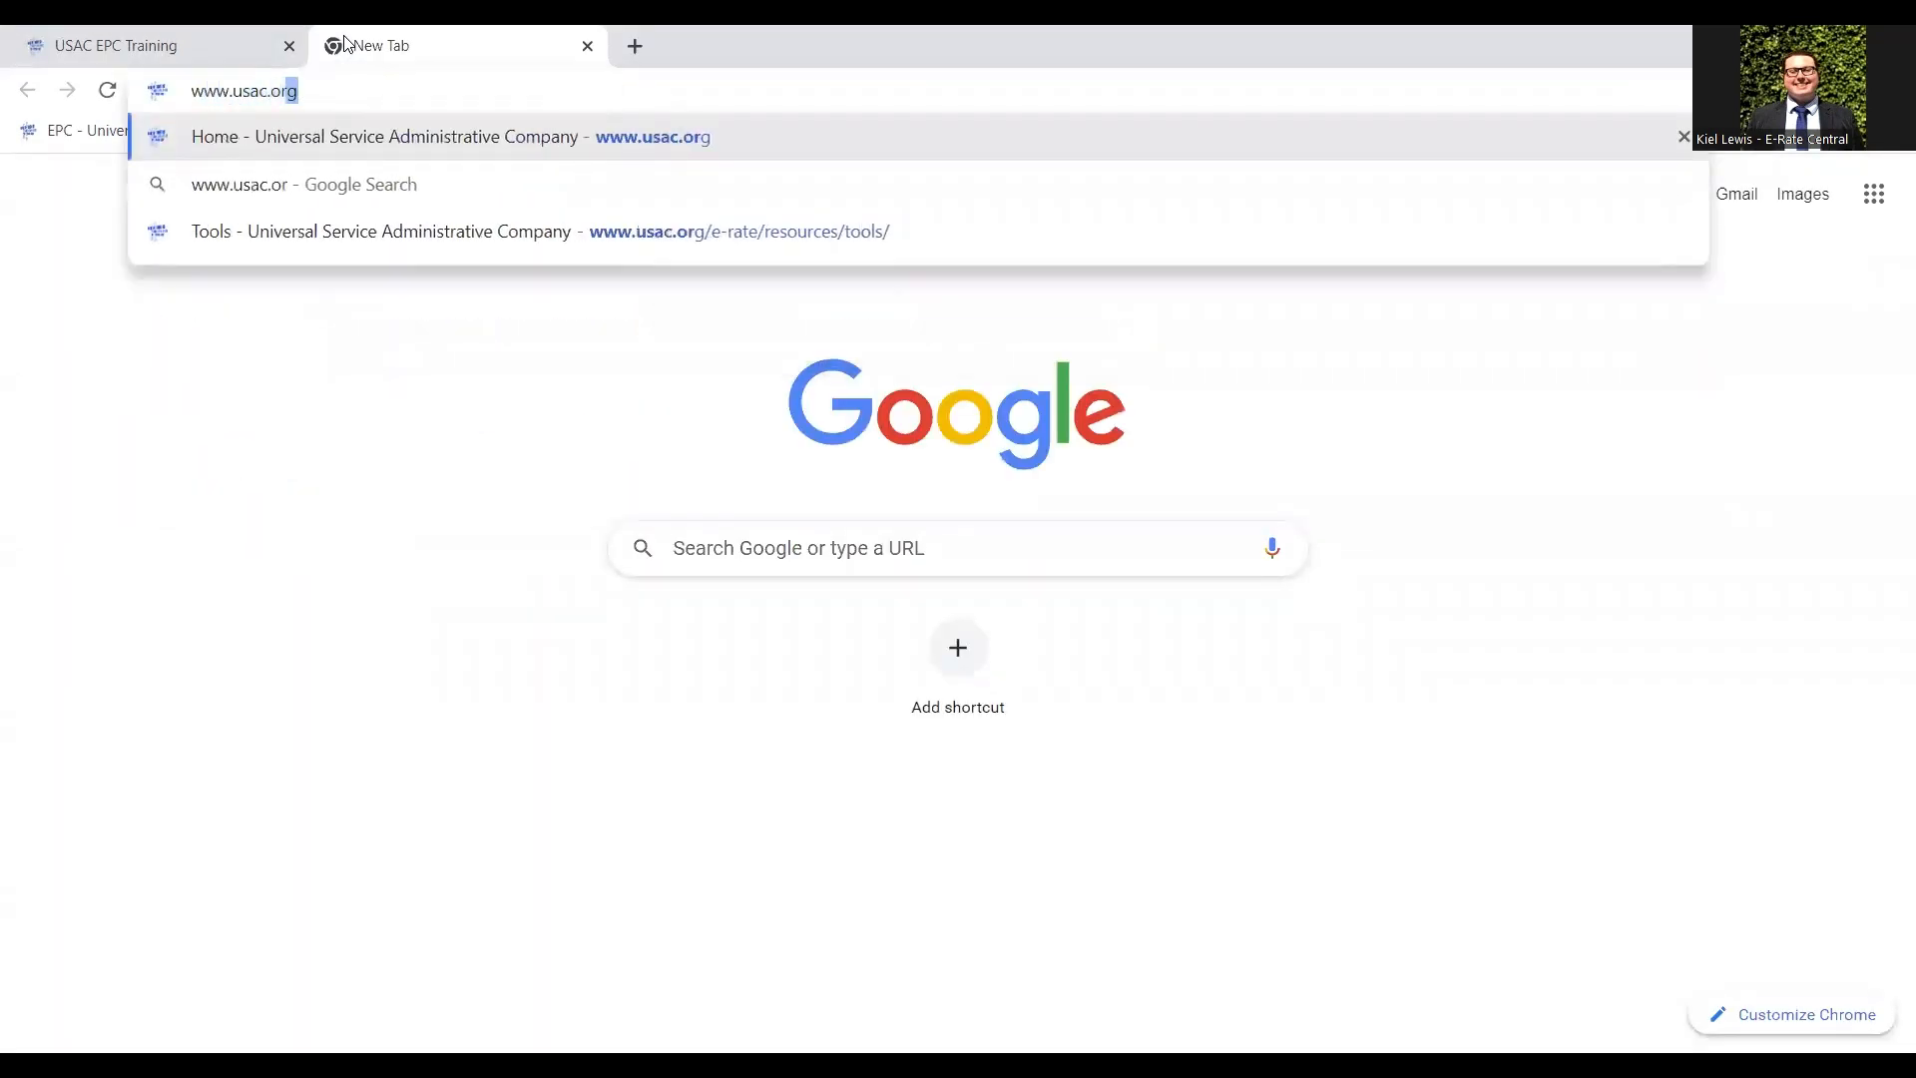
pyautogui.write('g')
pyautogui.press('Return')
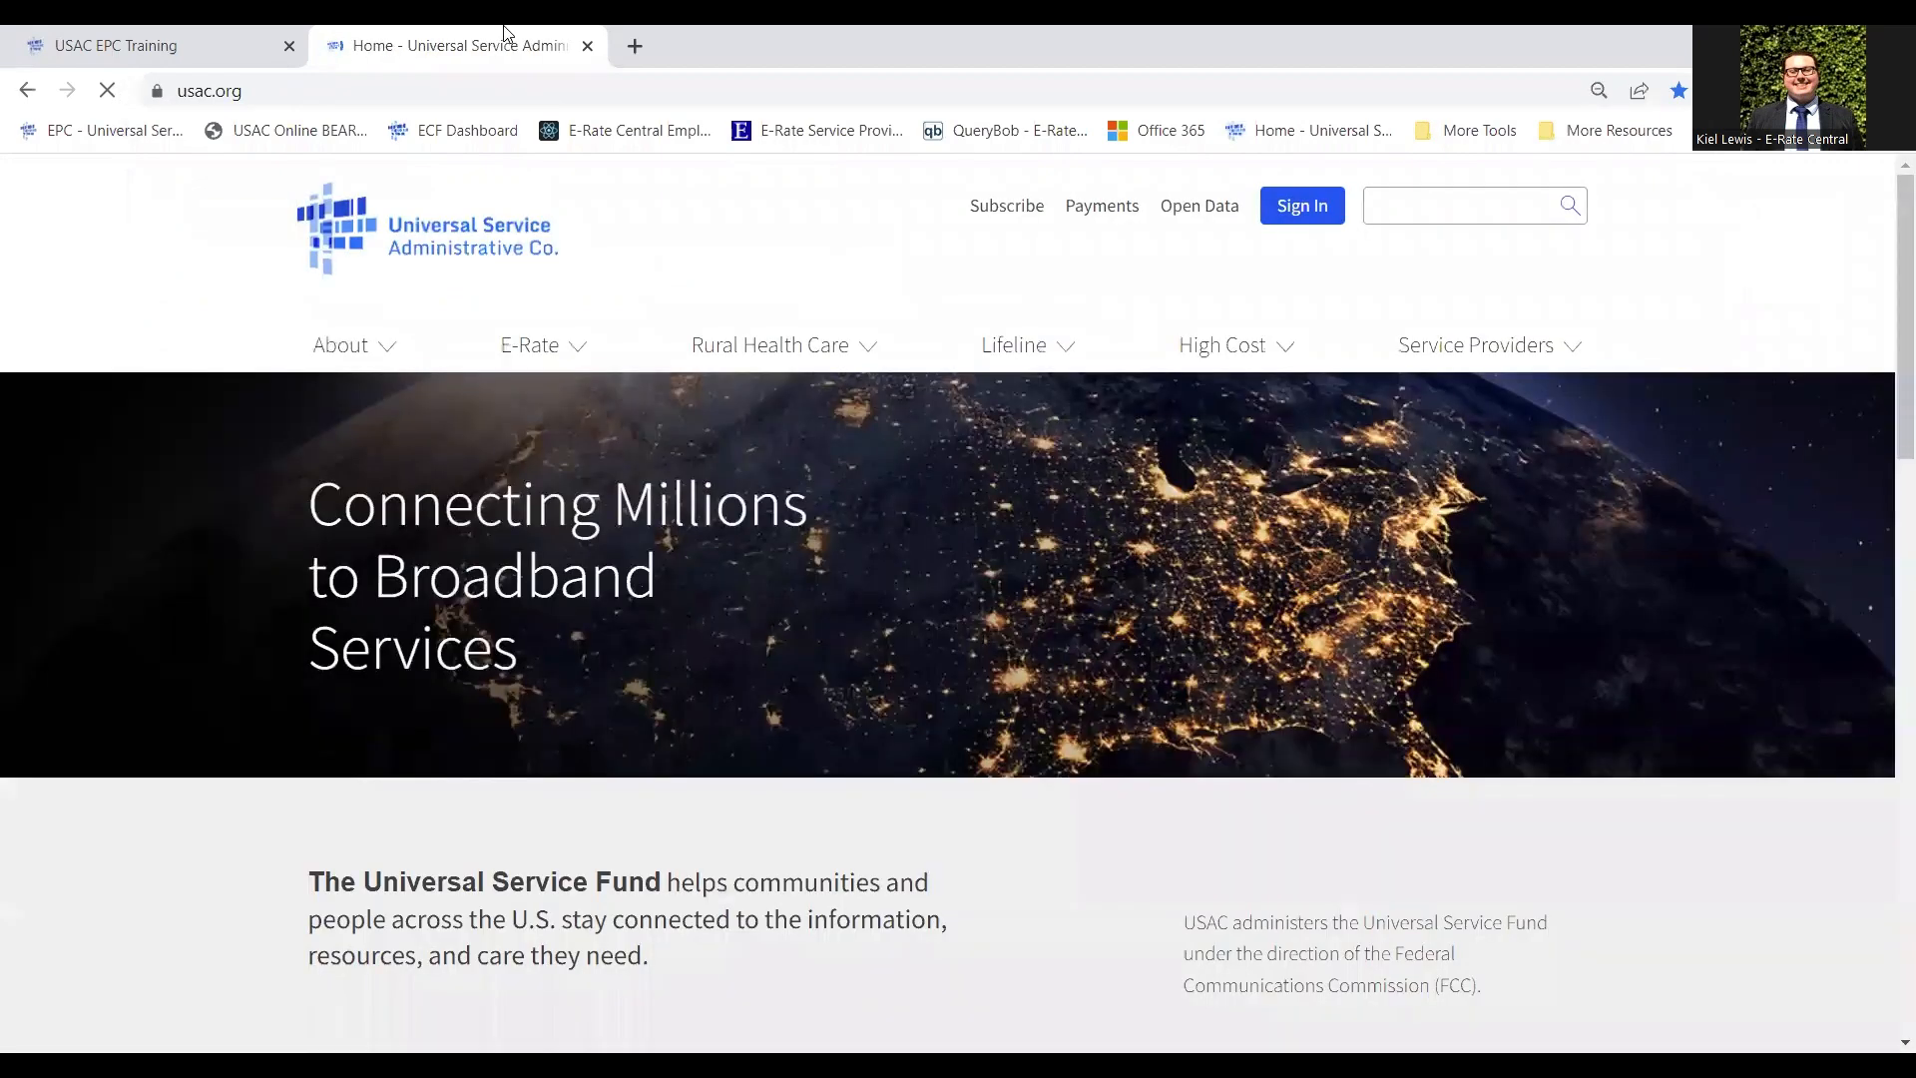
# - Open the USAC portal's sign-in page from the home page, continuing past the multifactor authentication notice, and examine the login fields
pyautogui.click(1302, 206)
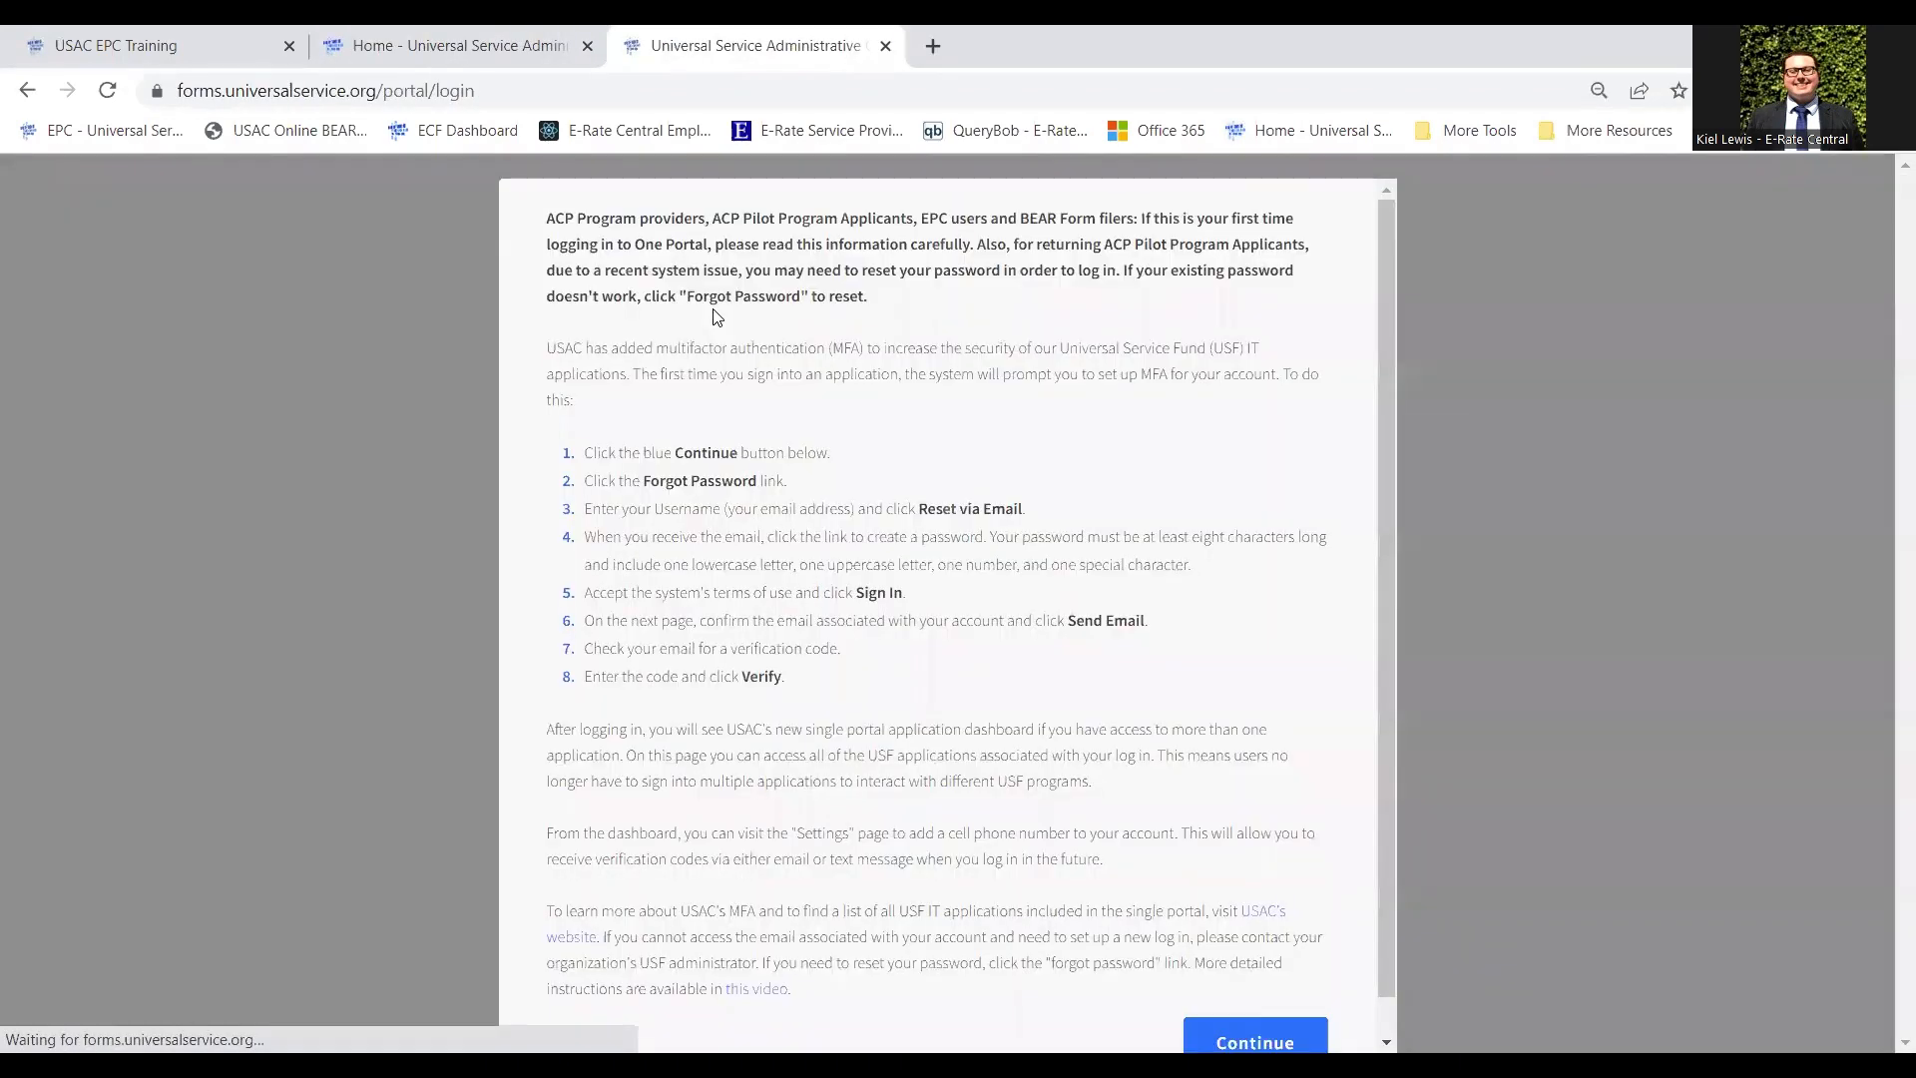
pyautogui.scroll(-1, 860, 451)
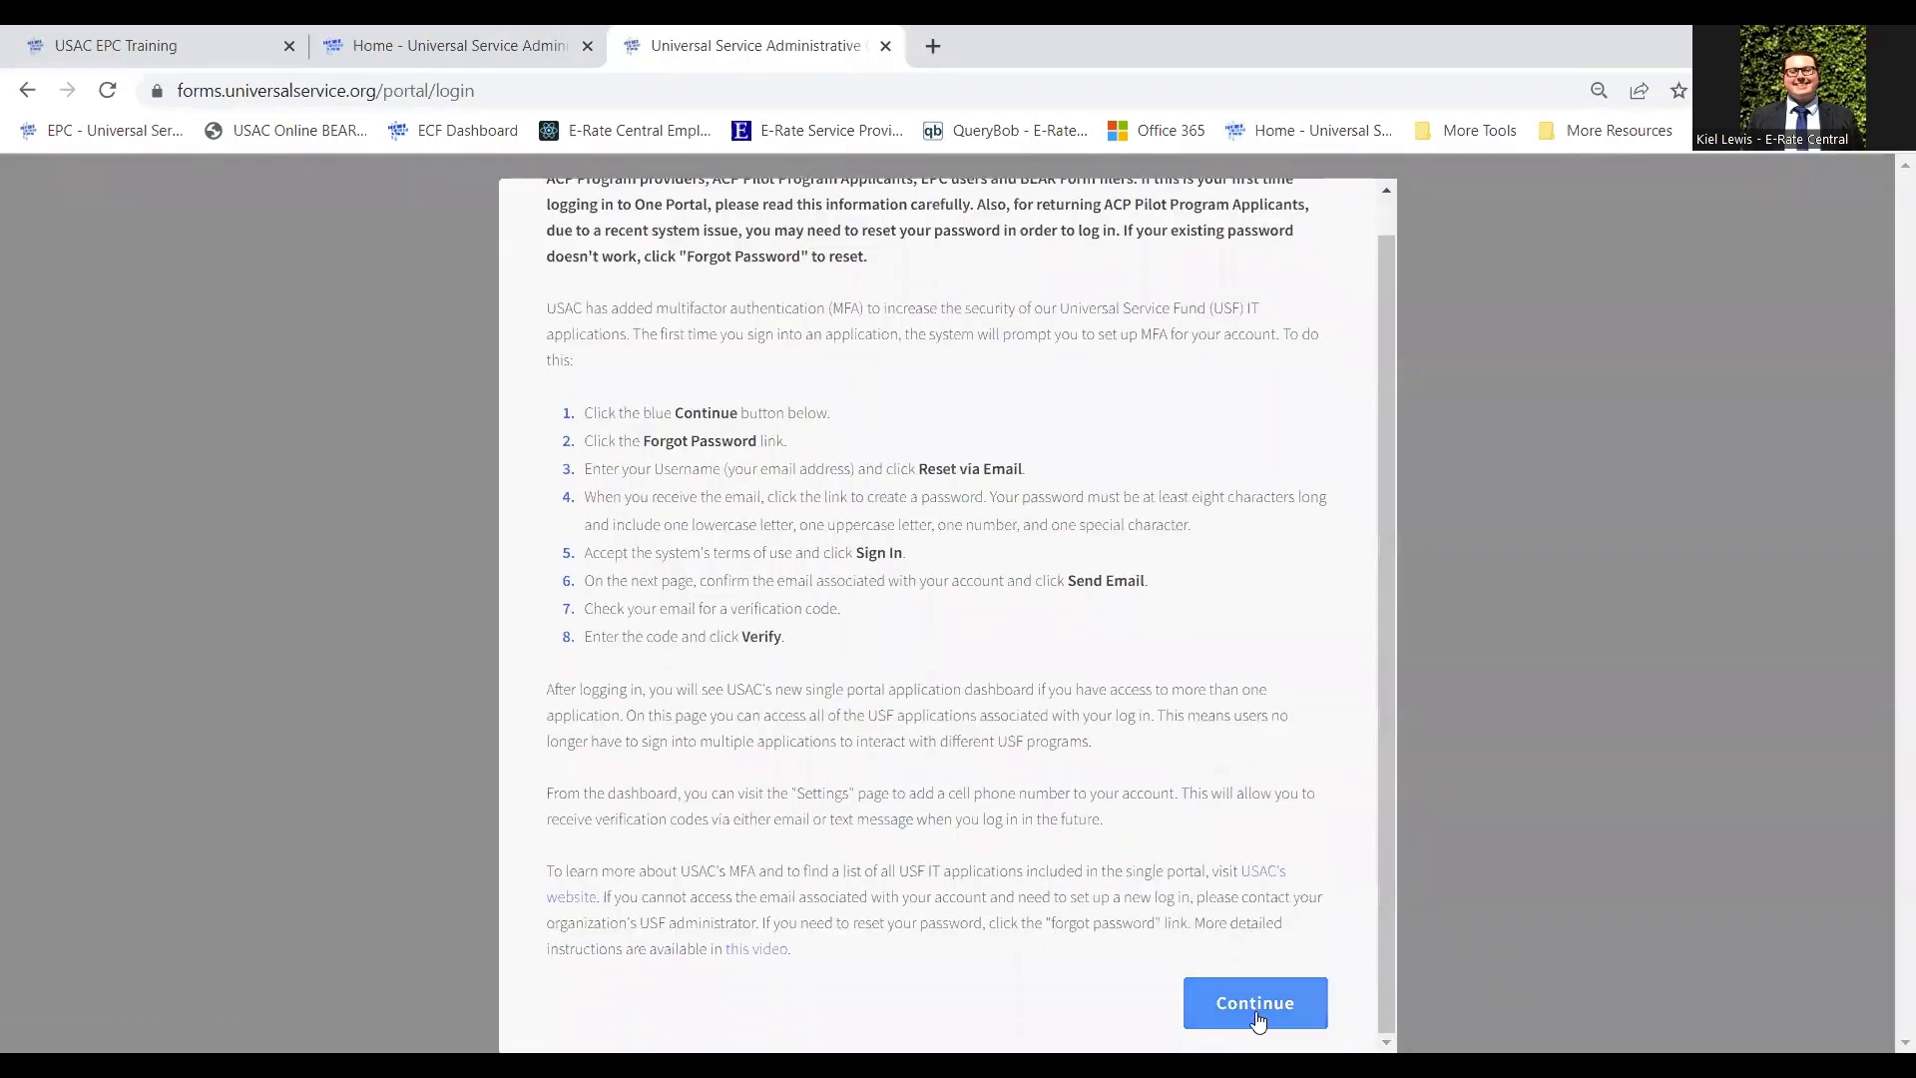
pyautogui.click(1252, 1019)
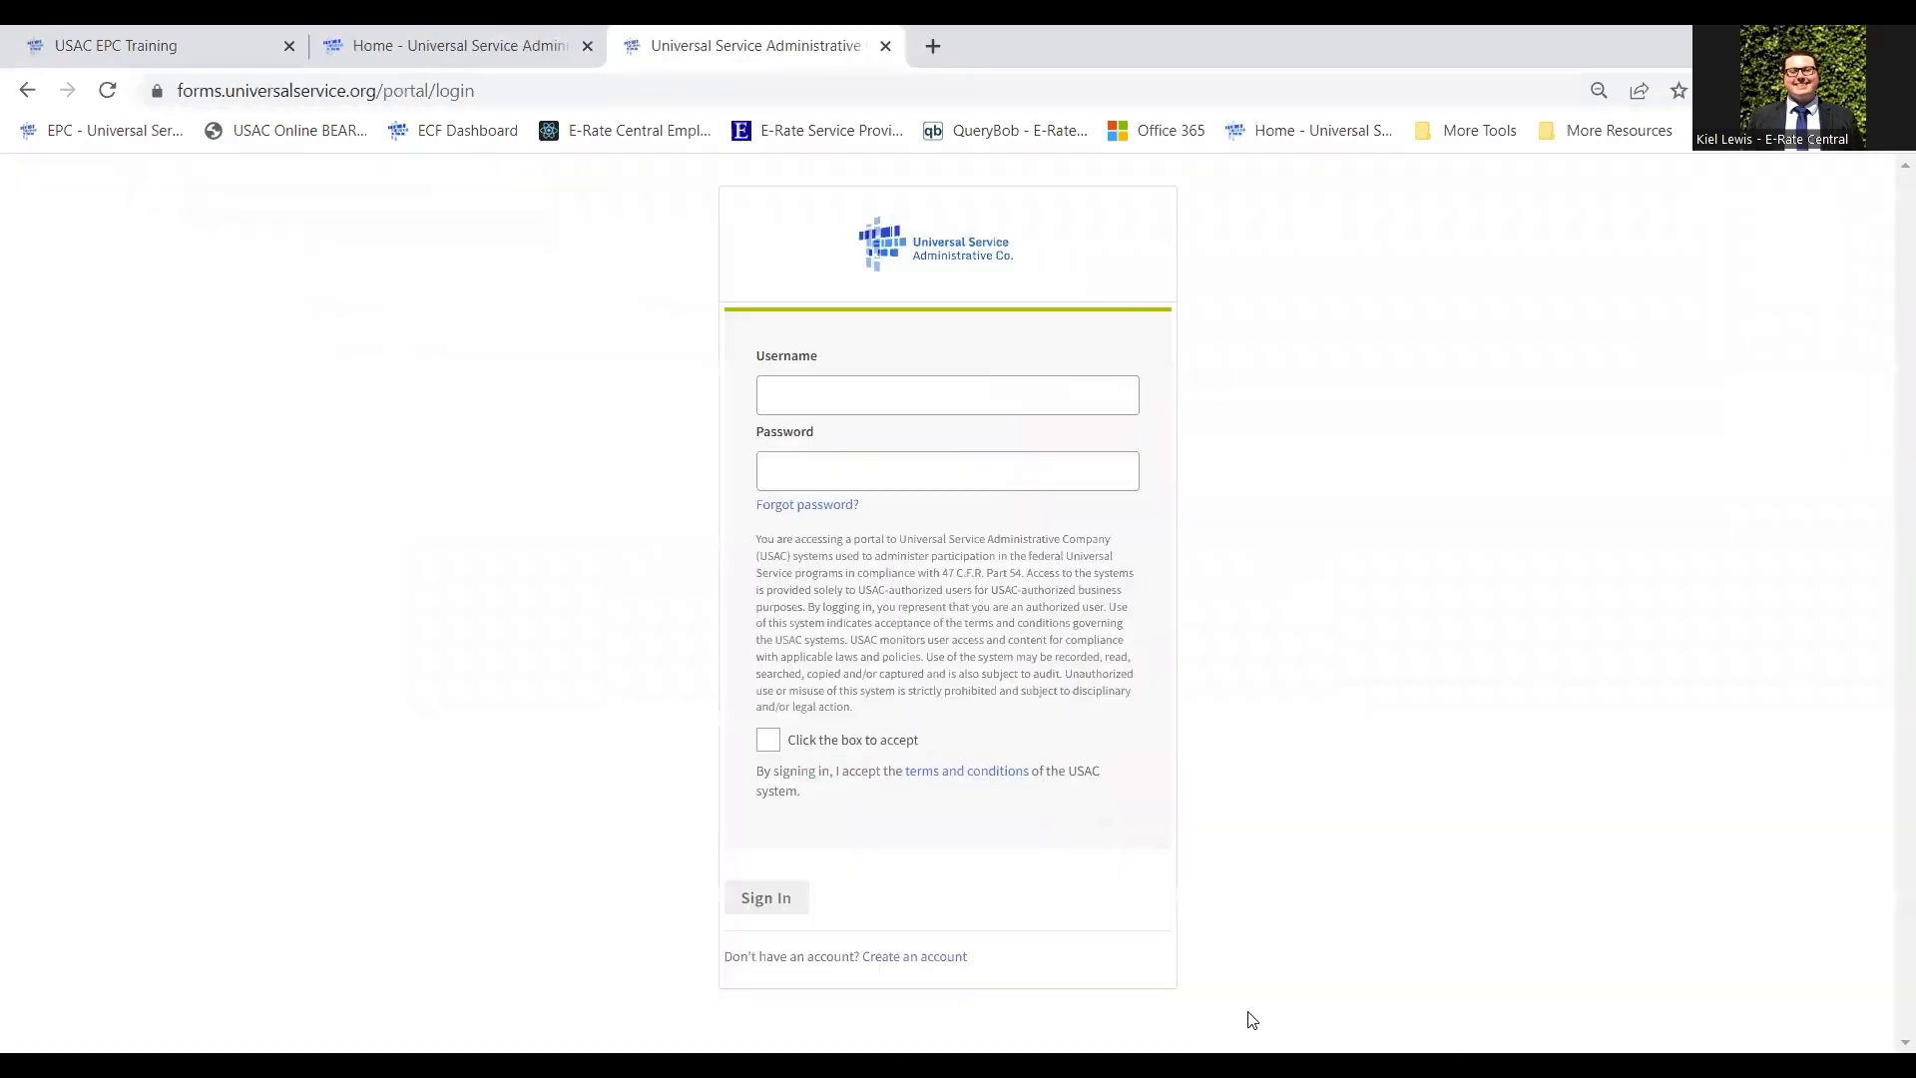
pyautogui.click(878, 398)
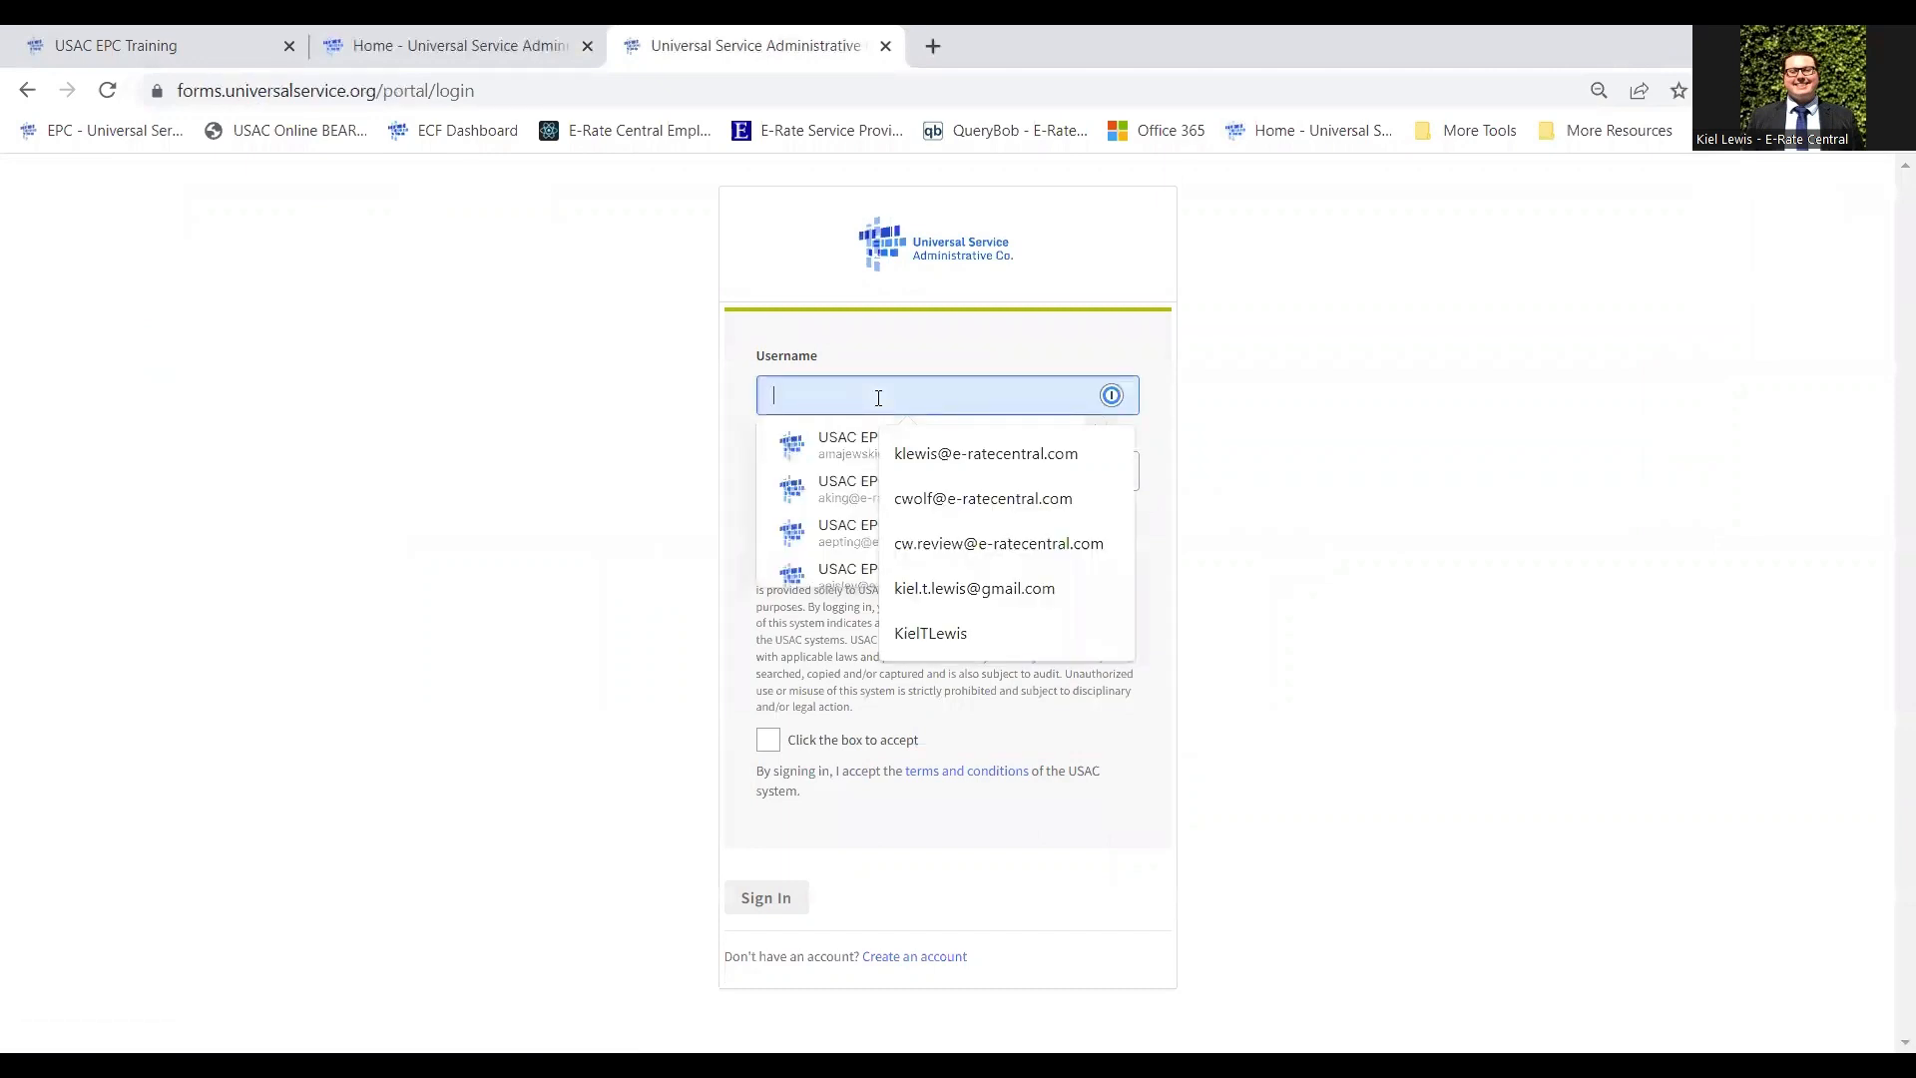
pyautogui.click(505, 409)
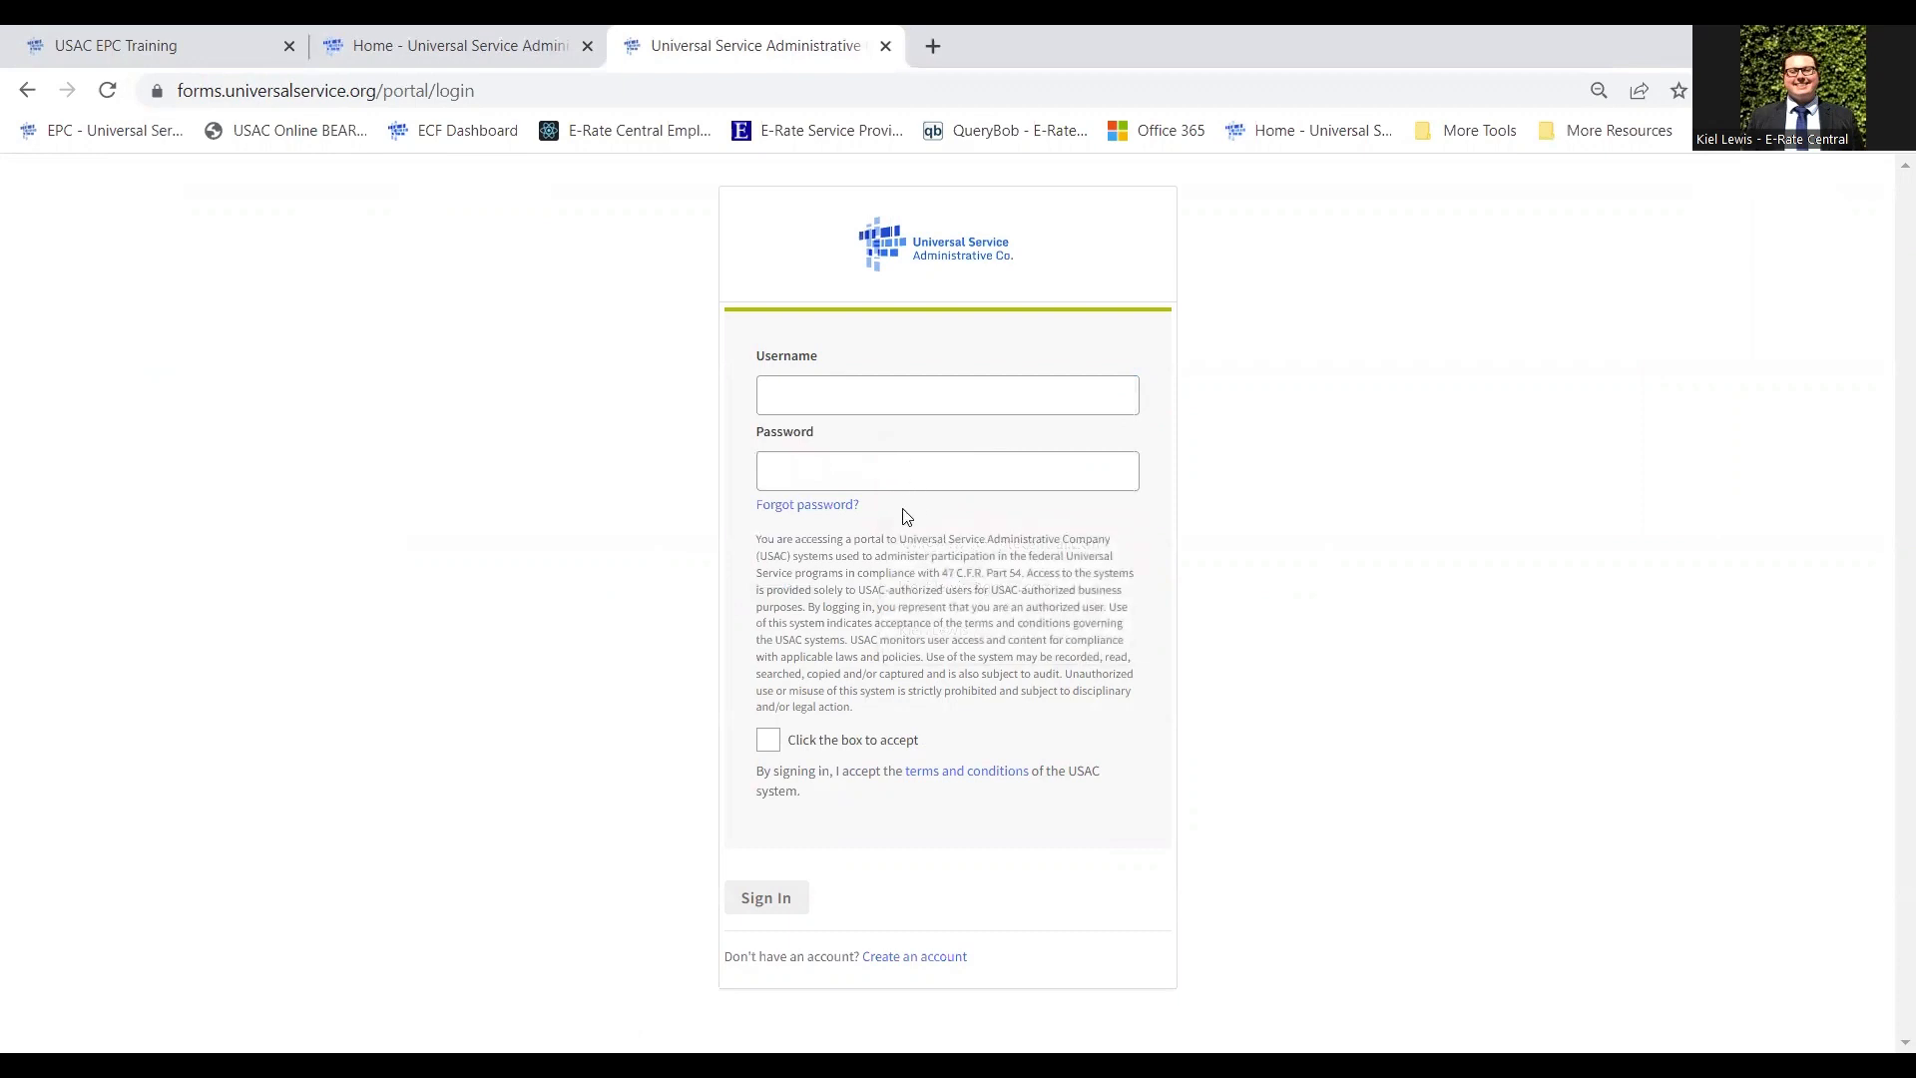
# - View the forgotten-password form where a reset via email is requested, and close the portal's browser tab
pyautogui.click(833, 516)
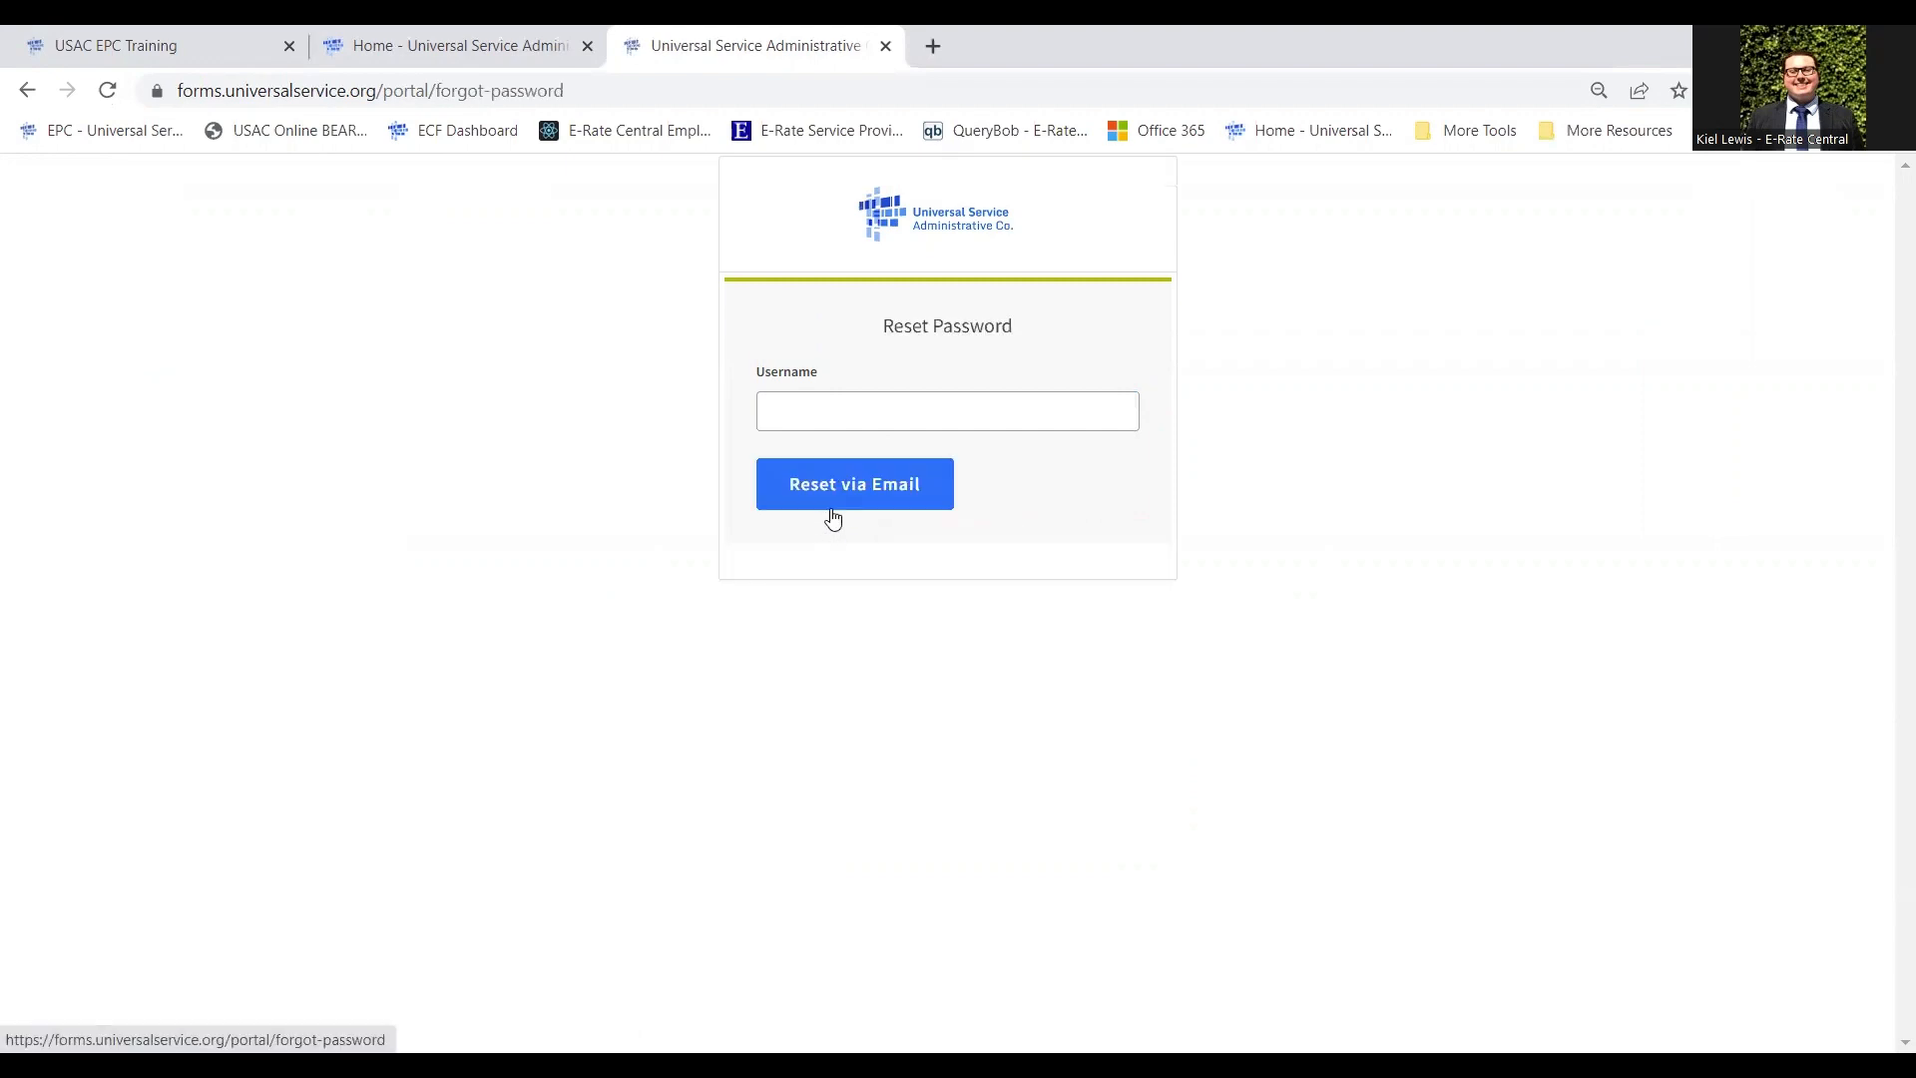
pyautogui.click(832, 406)
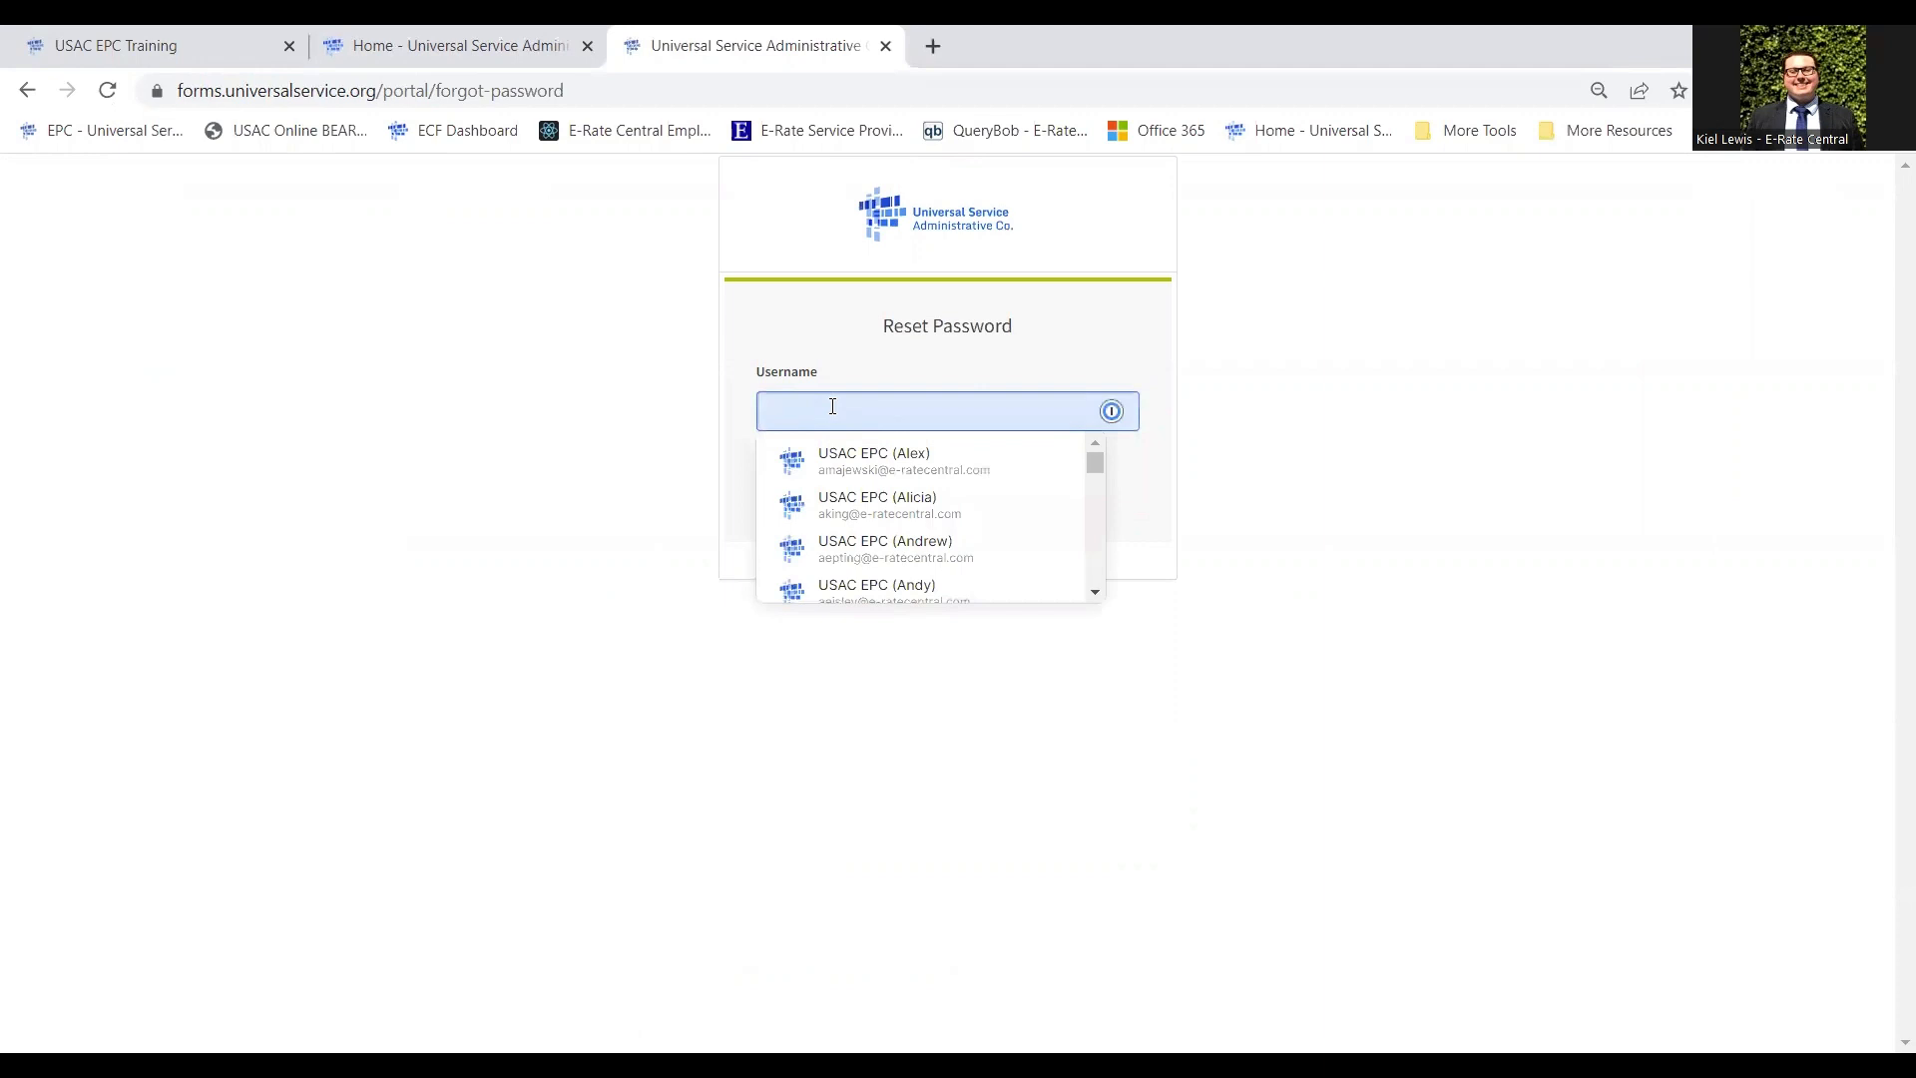
pyautogui.click(606, 420)
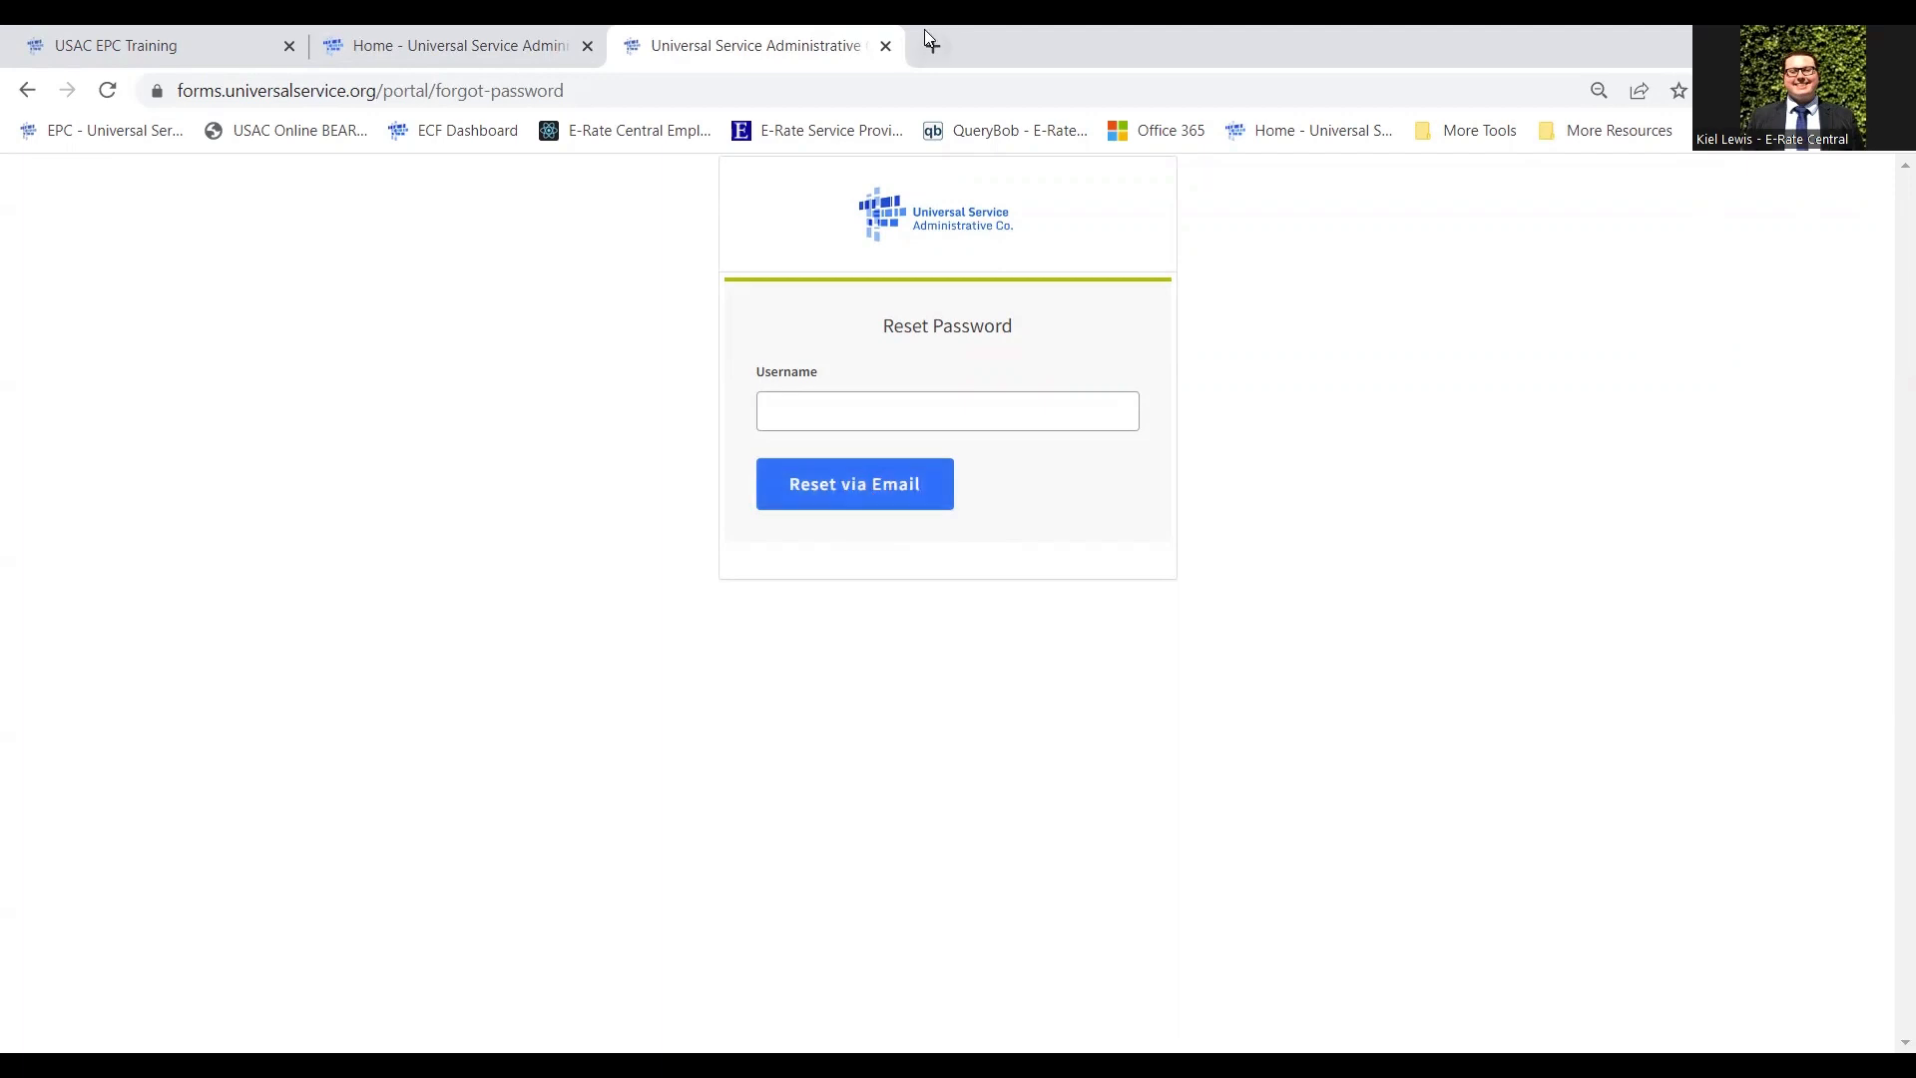
pyautogui.click(885, 46)
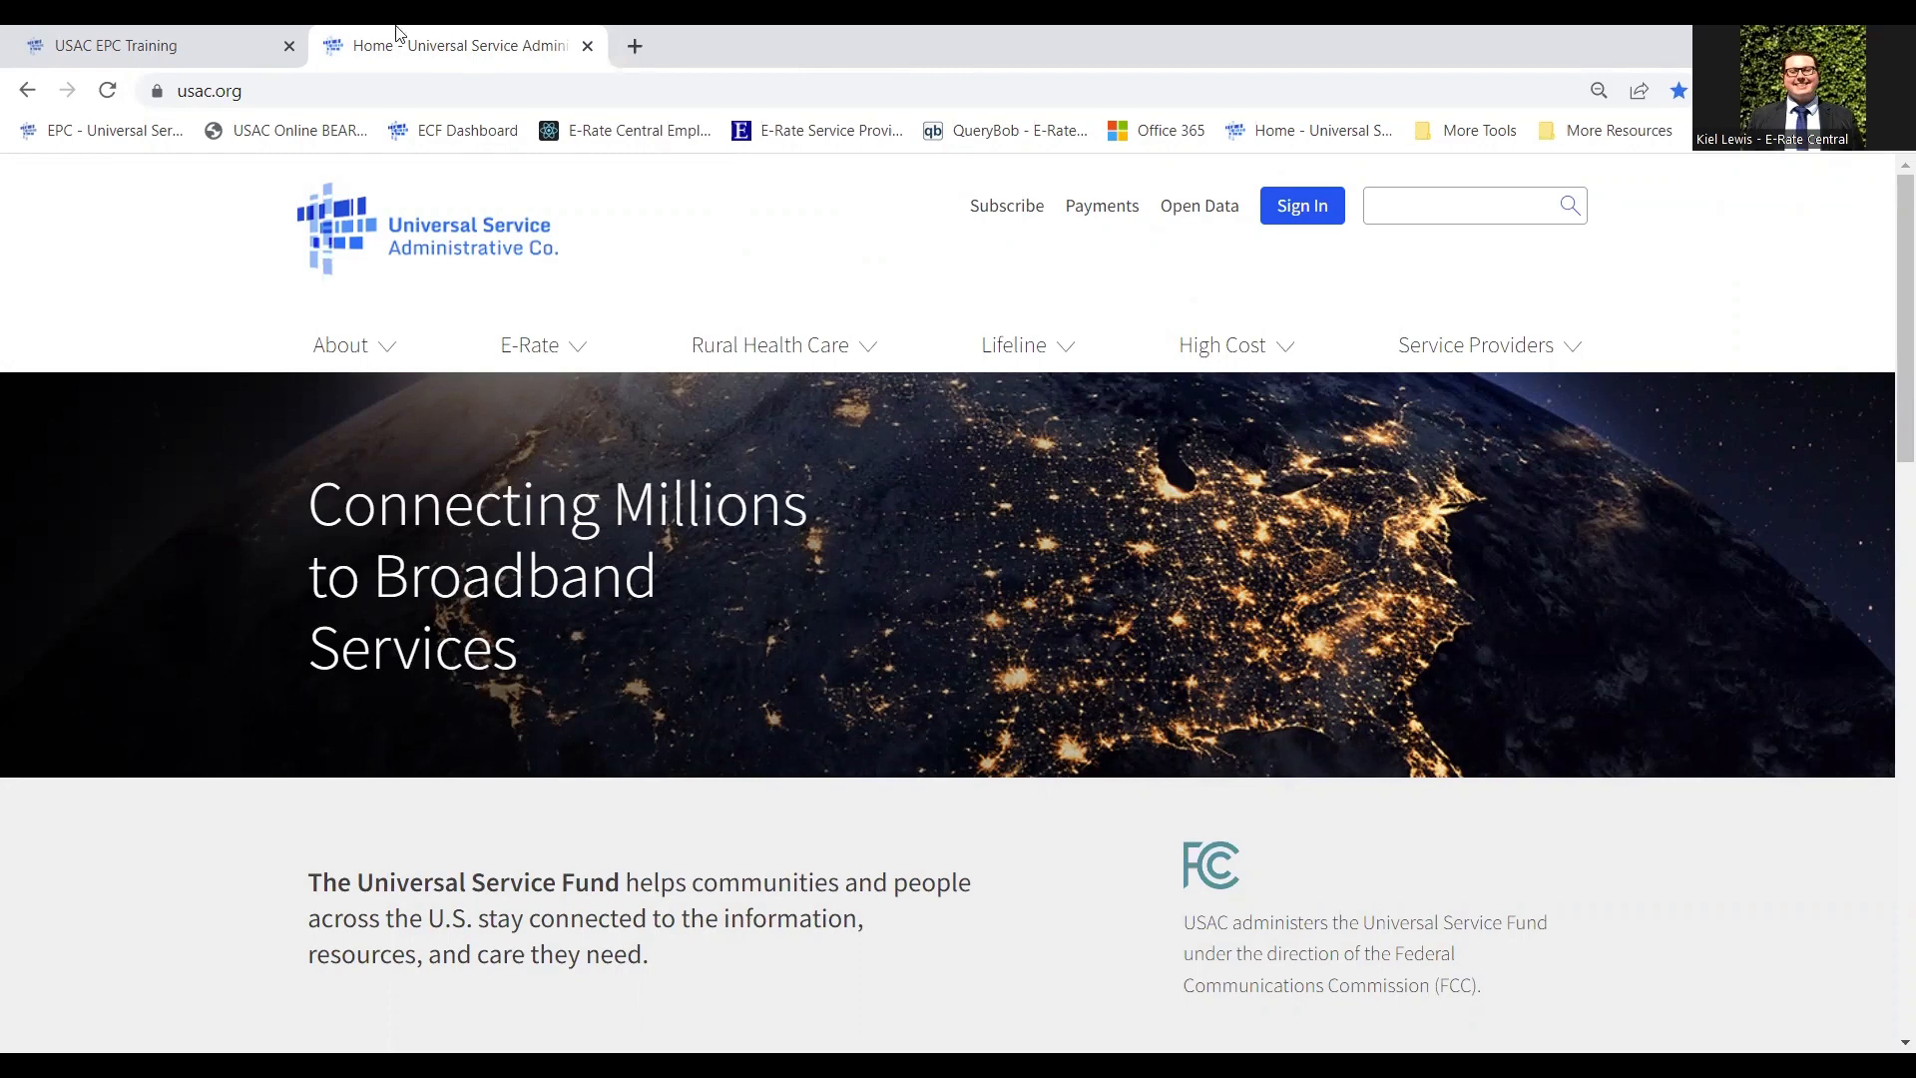
# - Sign in to the EPC training portal with the prefilled credentials and open the Ind Library 10127 record
pyautogui.click(132, 36)
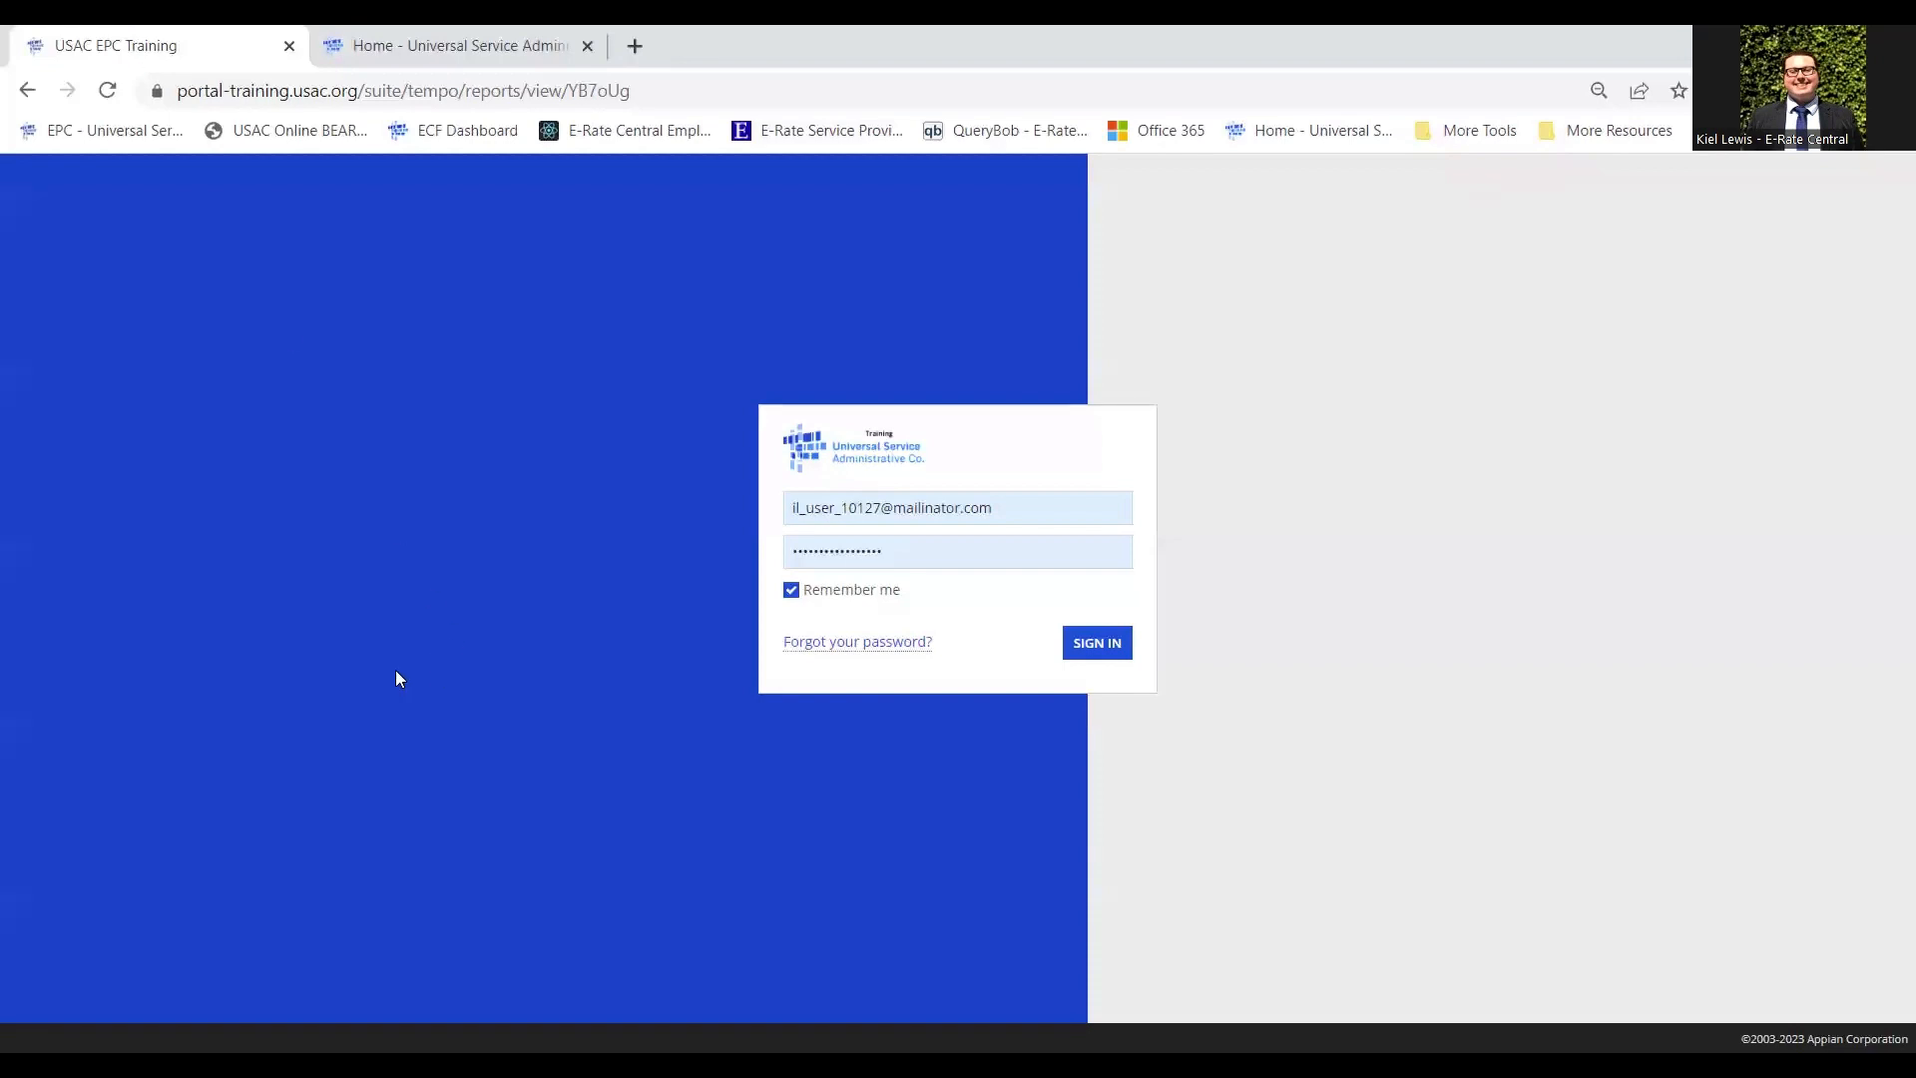
pyautogui.click(1099, 644)
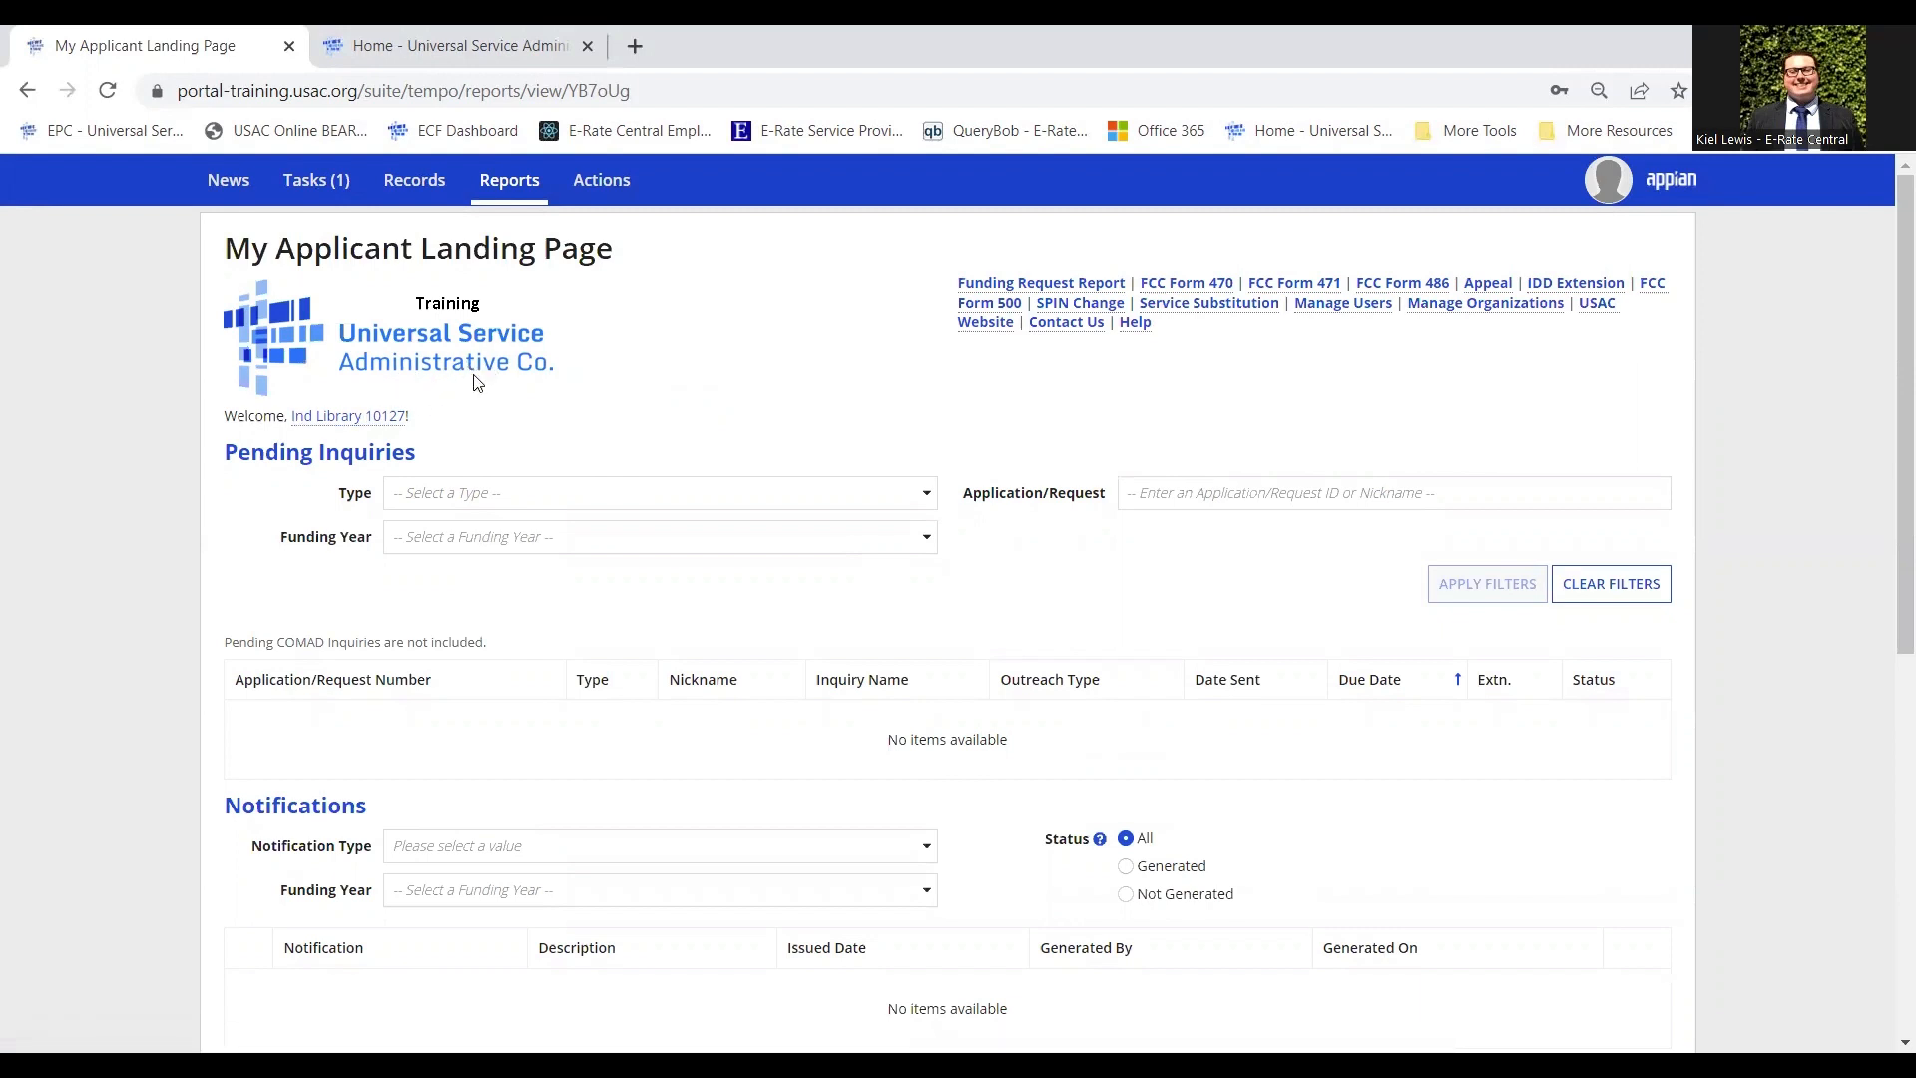
pyautogui.click(357, 424)
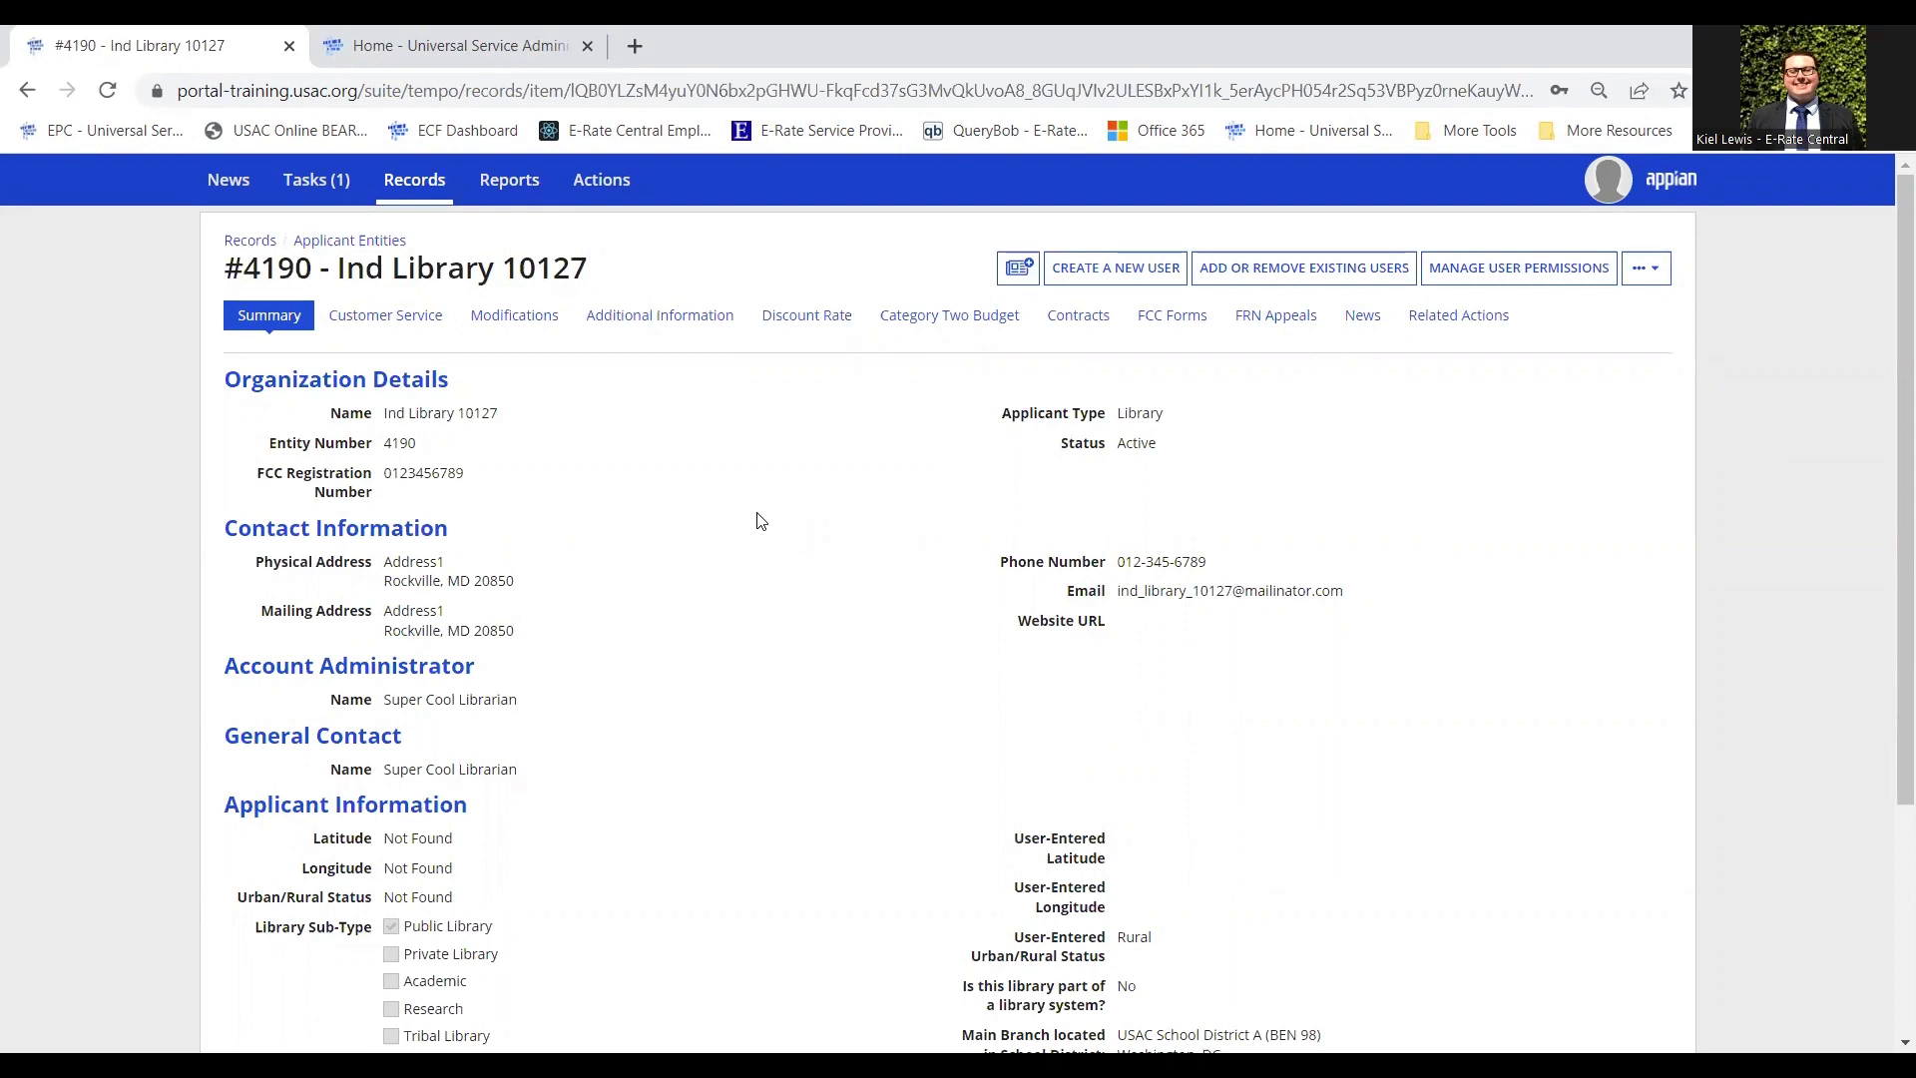
# - Open contract management for Ind Library 10127 and start adding a new contract
pyautogui.click(1086, 331)
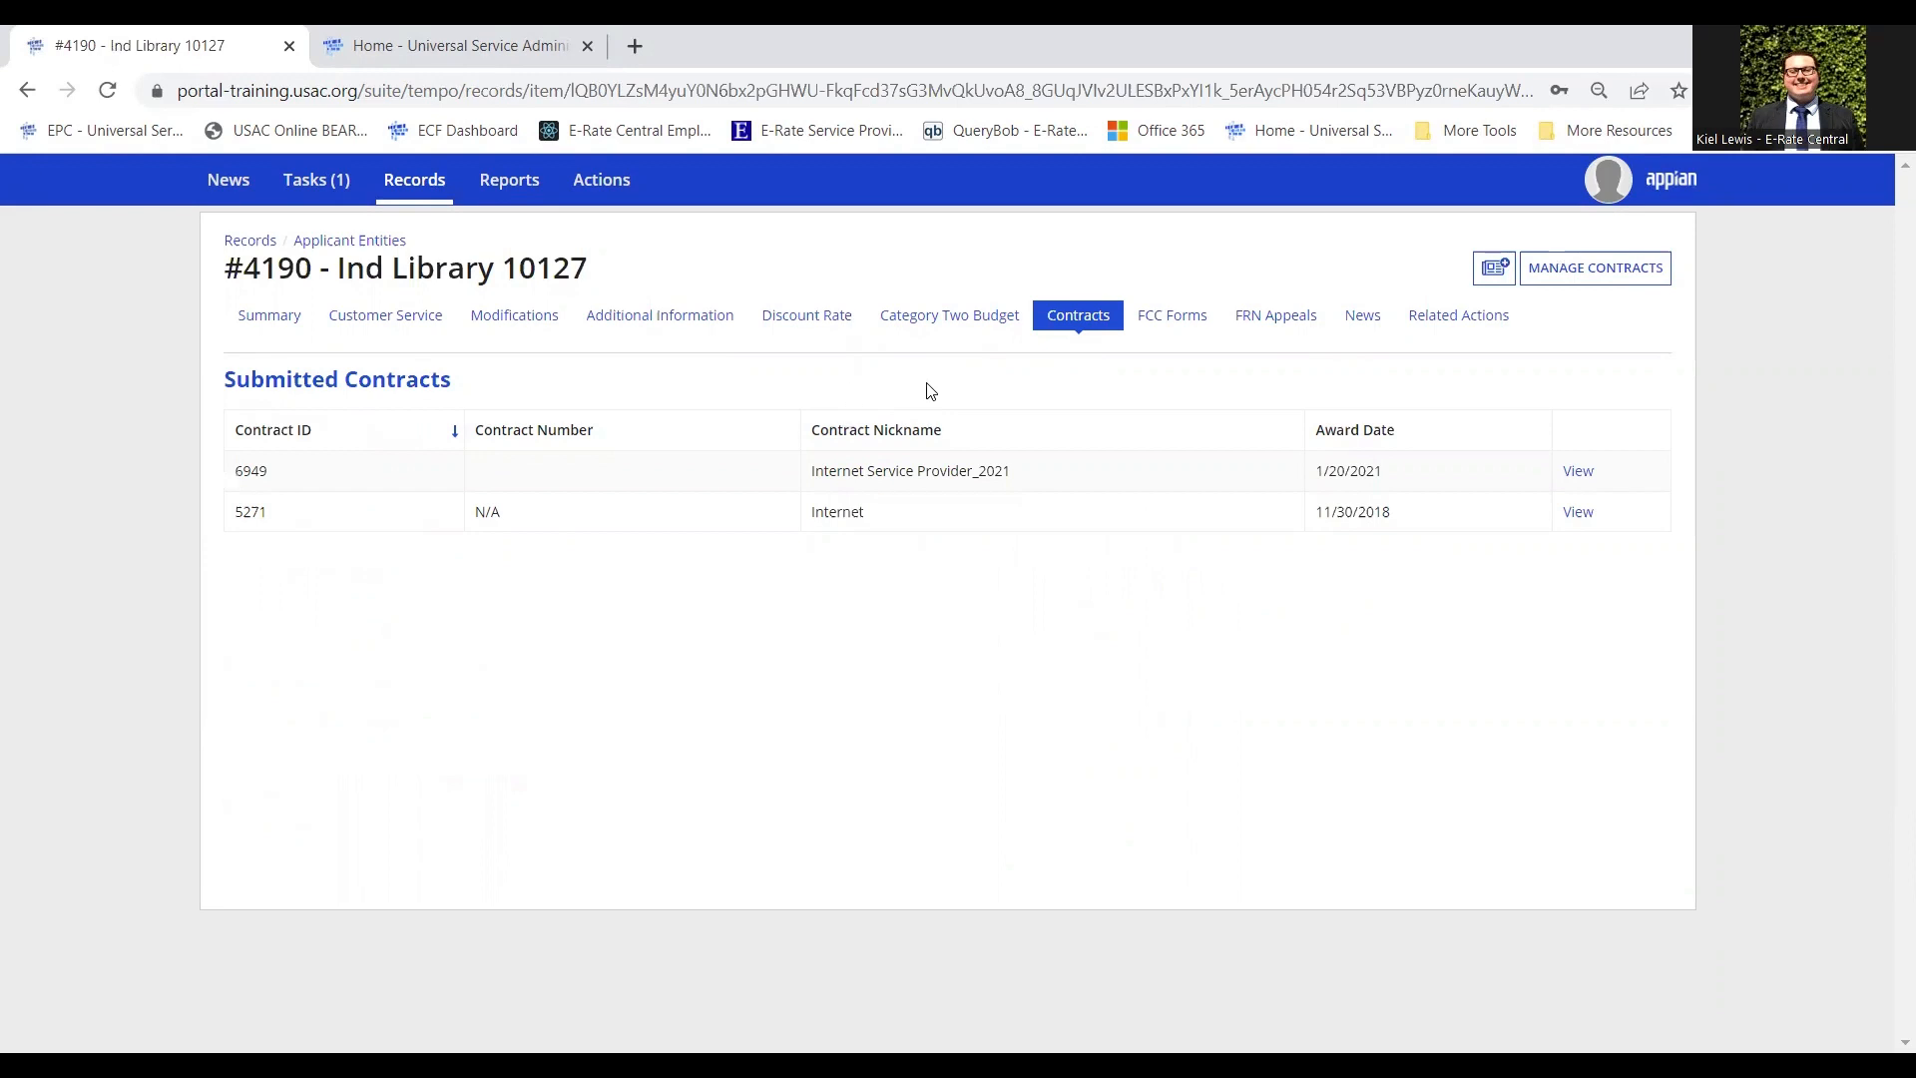
pyautogui.click(1629, 280)
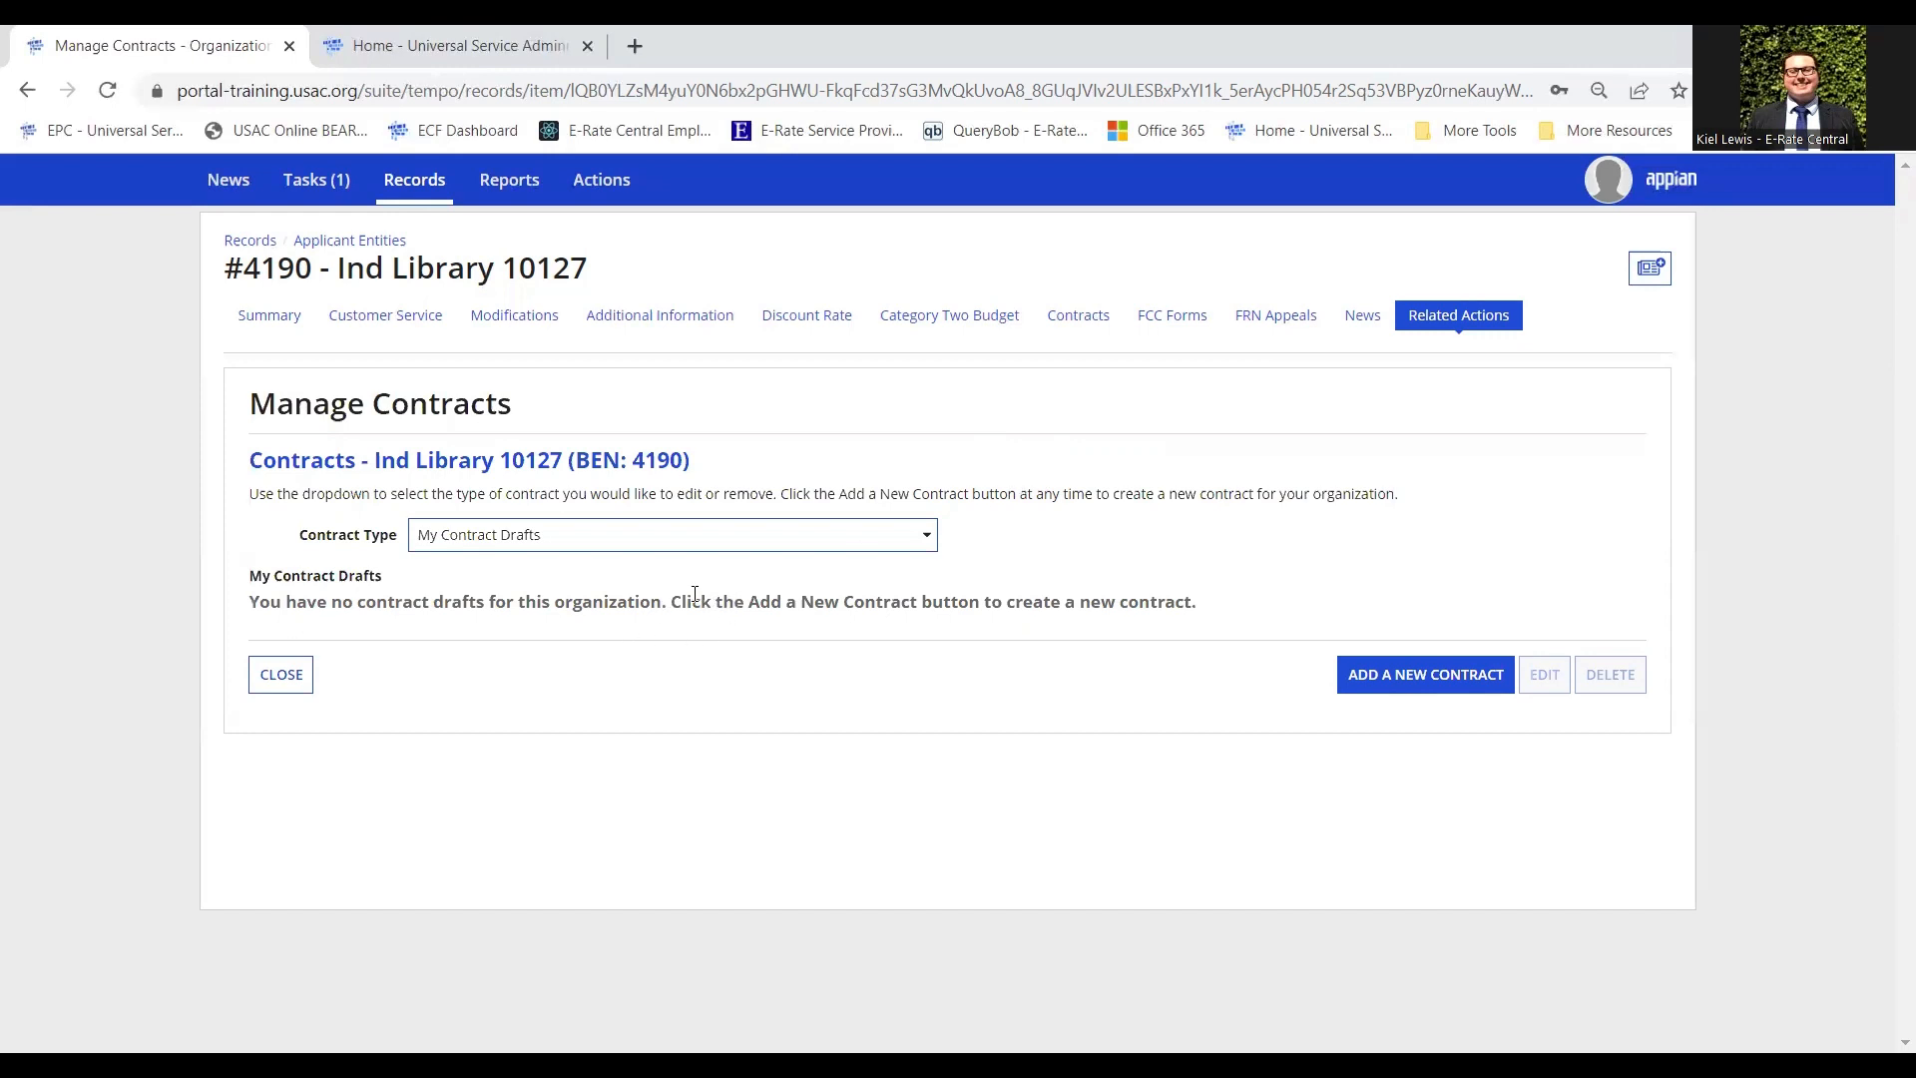
pyautogui.click(818, 534)
pyautogui.click(819, 535)
pyautogui.click(1395, 676)
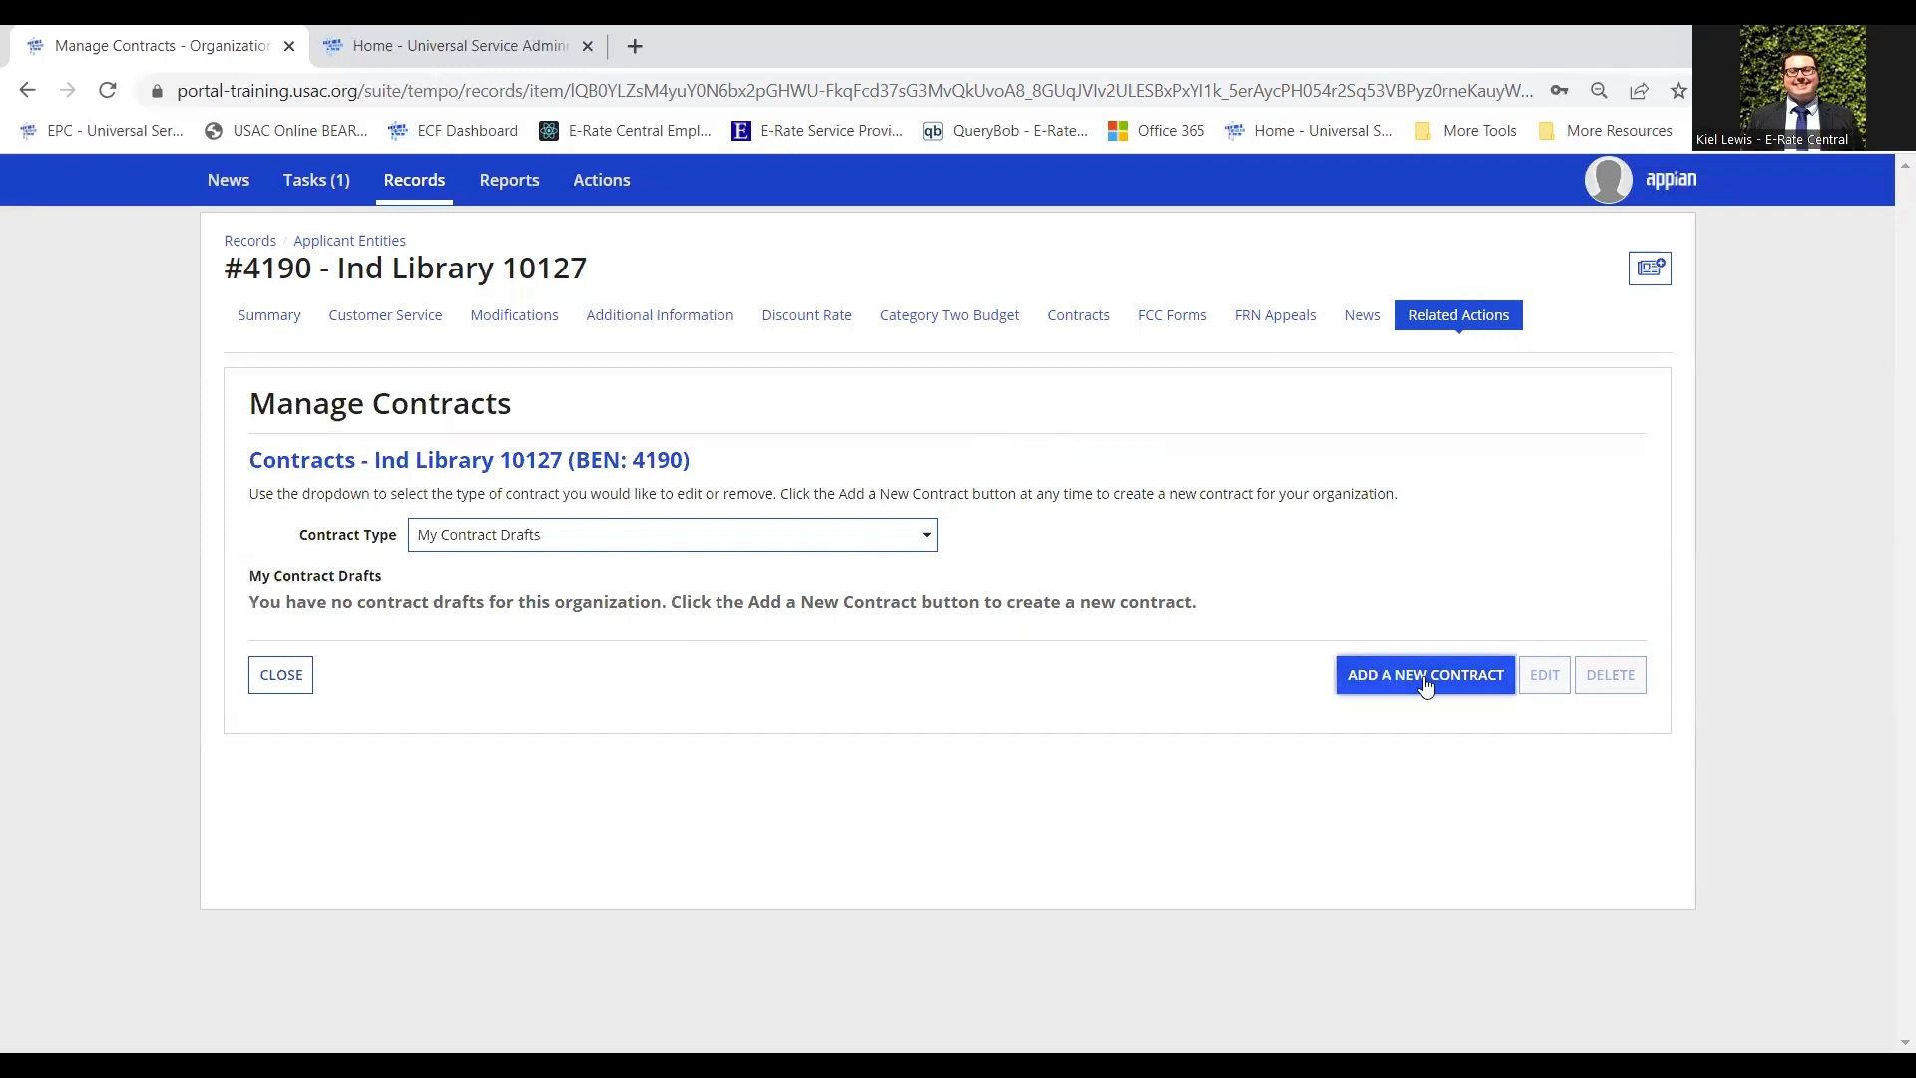
pyautogui.click(1426, 686)
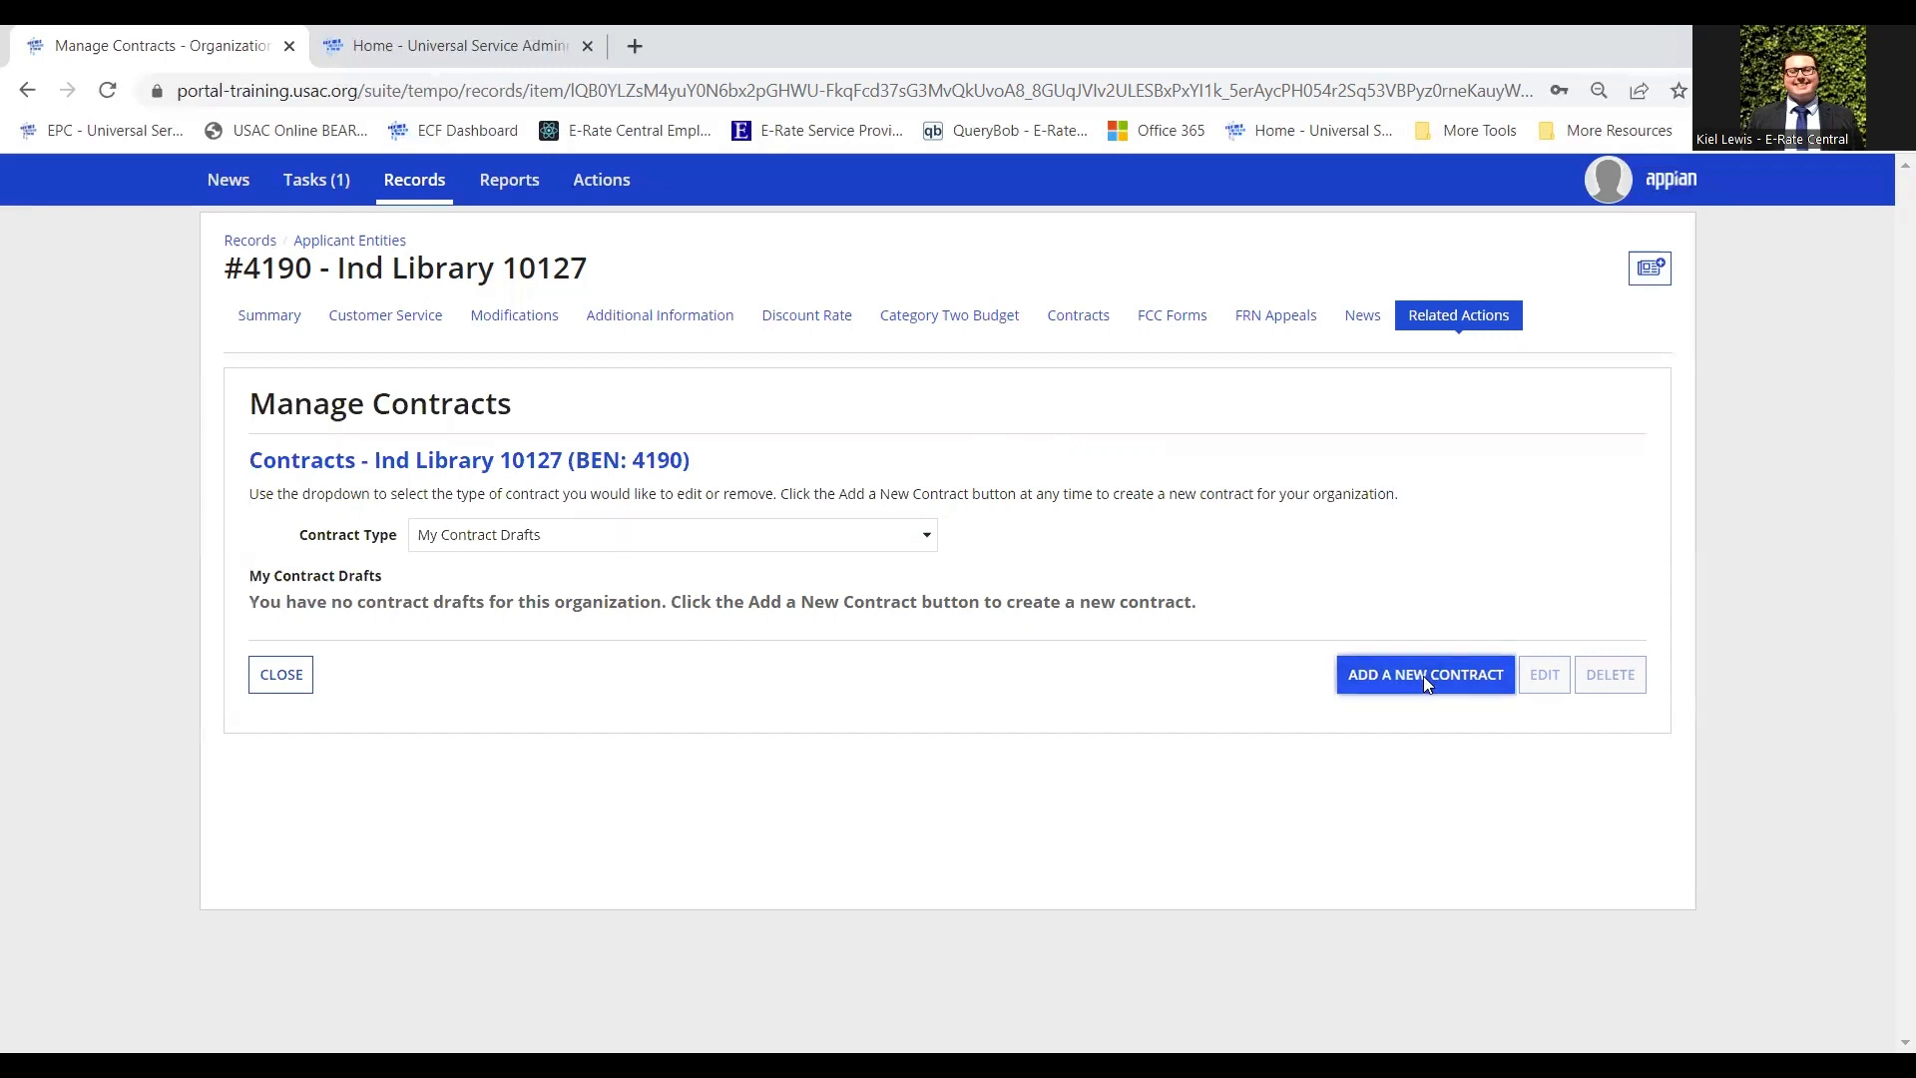
# - Give the contract the nickname Internet Service Provider_2023-2026, leave the contract number blank, and save and continue
pyautogui.click(717, 714)
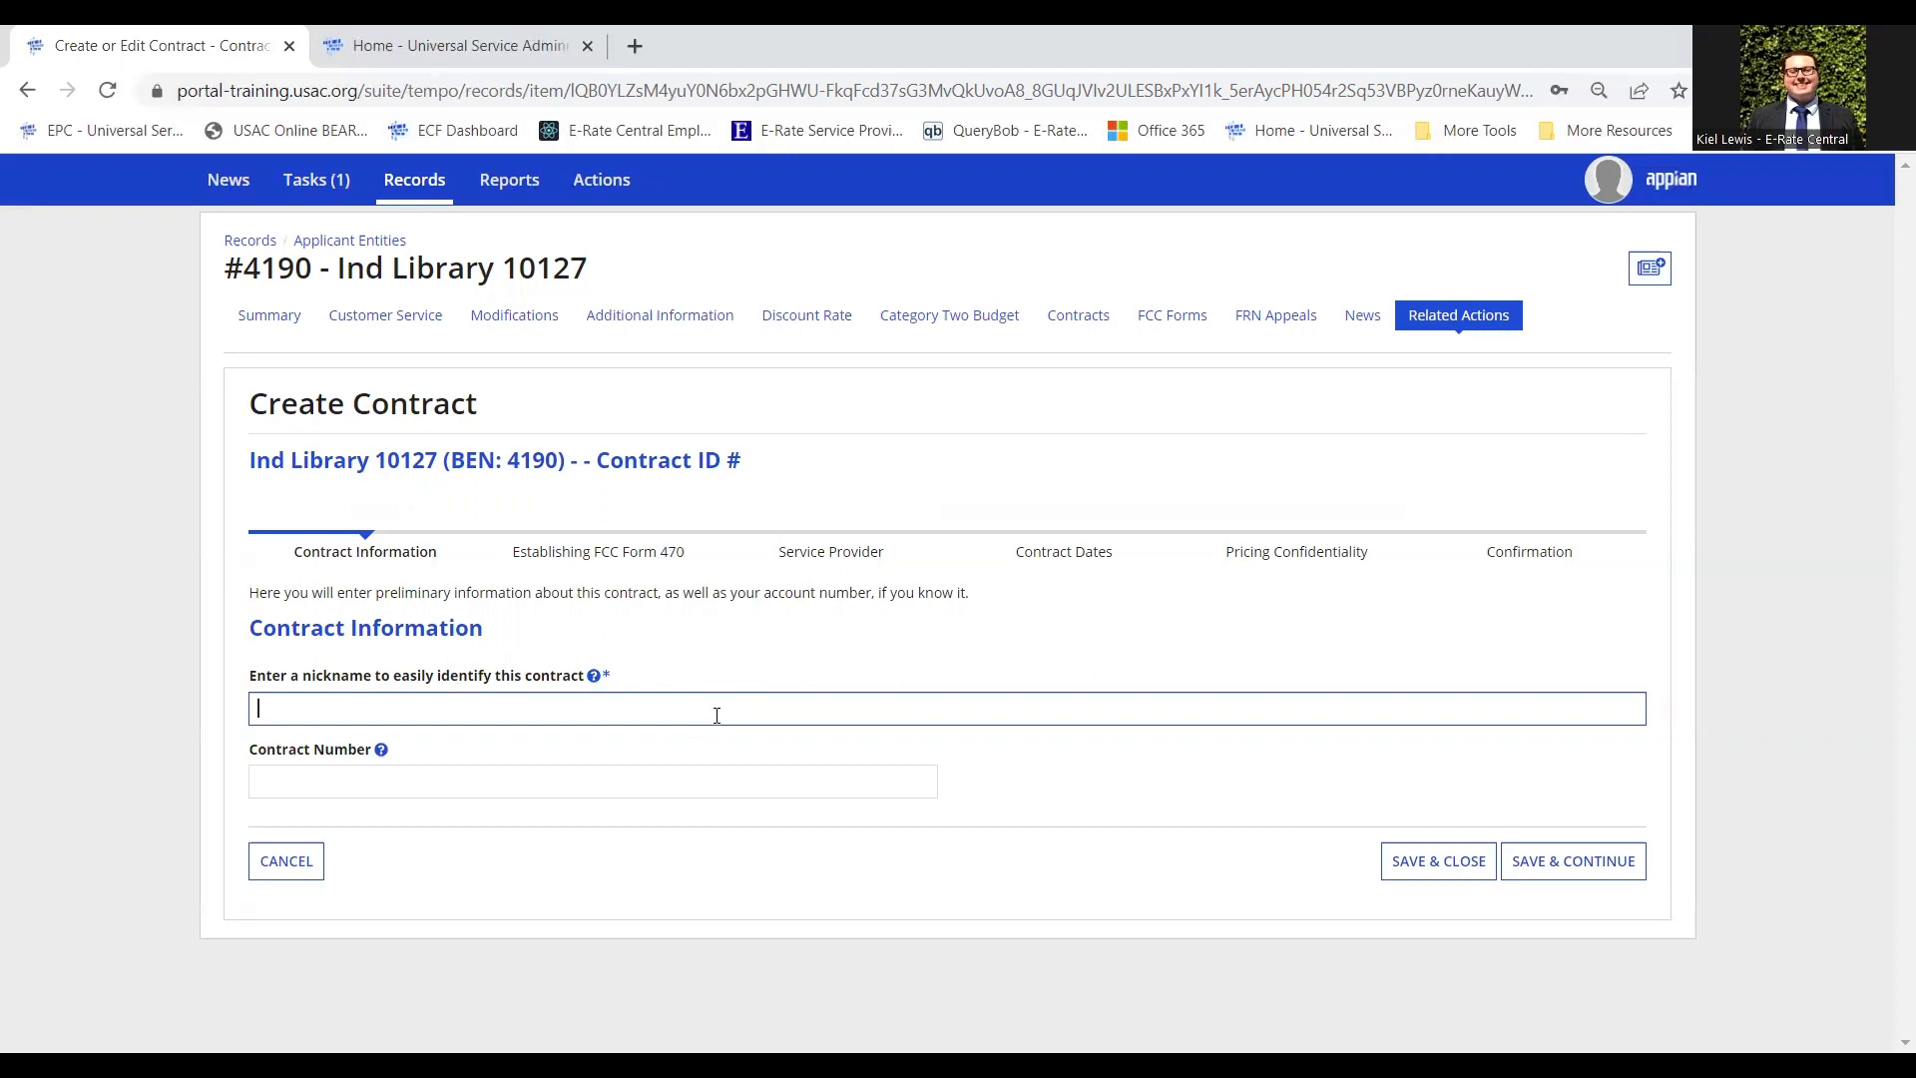
pyautogui.write('Interse')
pyautogui.press('BackSpace')
pyautogui.write('net Service Provider')
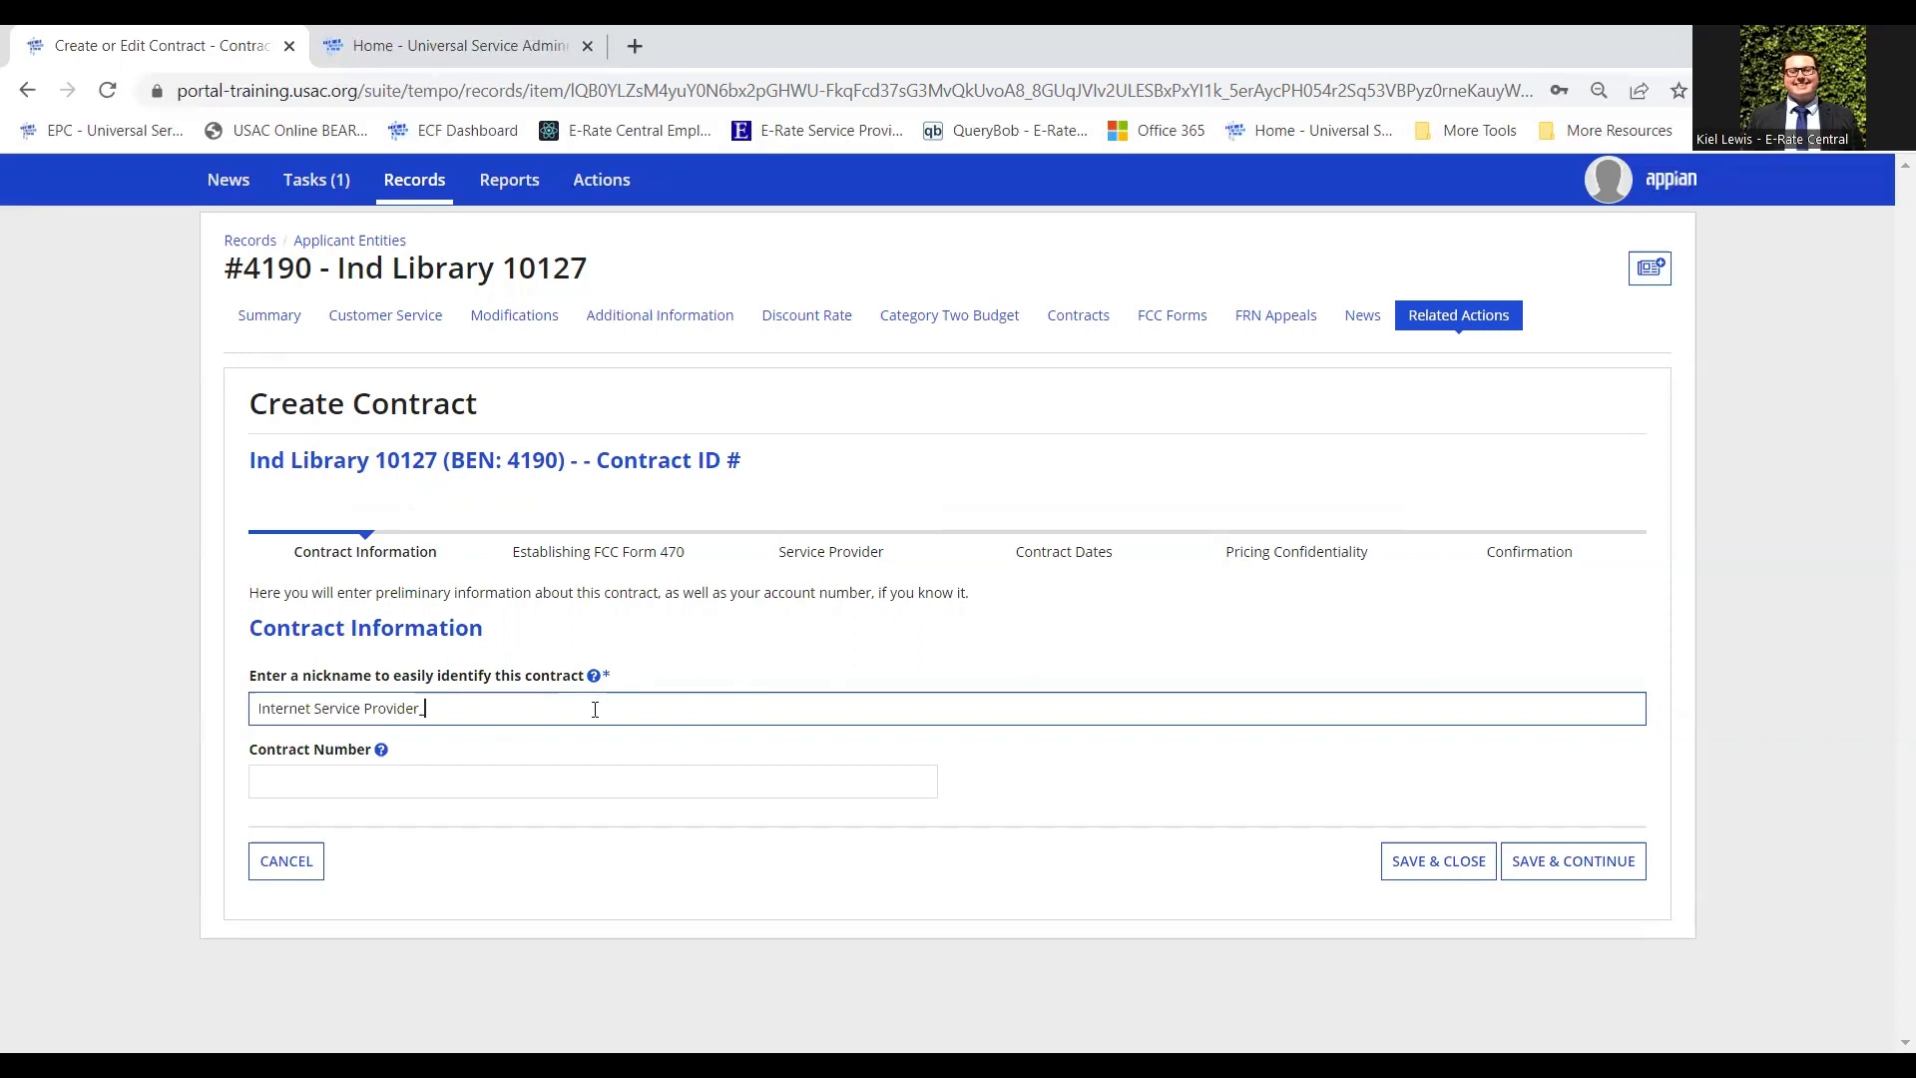
pyautogui.write('2023-')
pyautogui.write('2026')
pyautogui.click(851, 515)
pyautogui.click(537, 786)
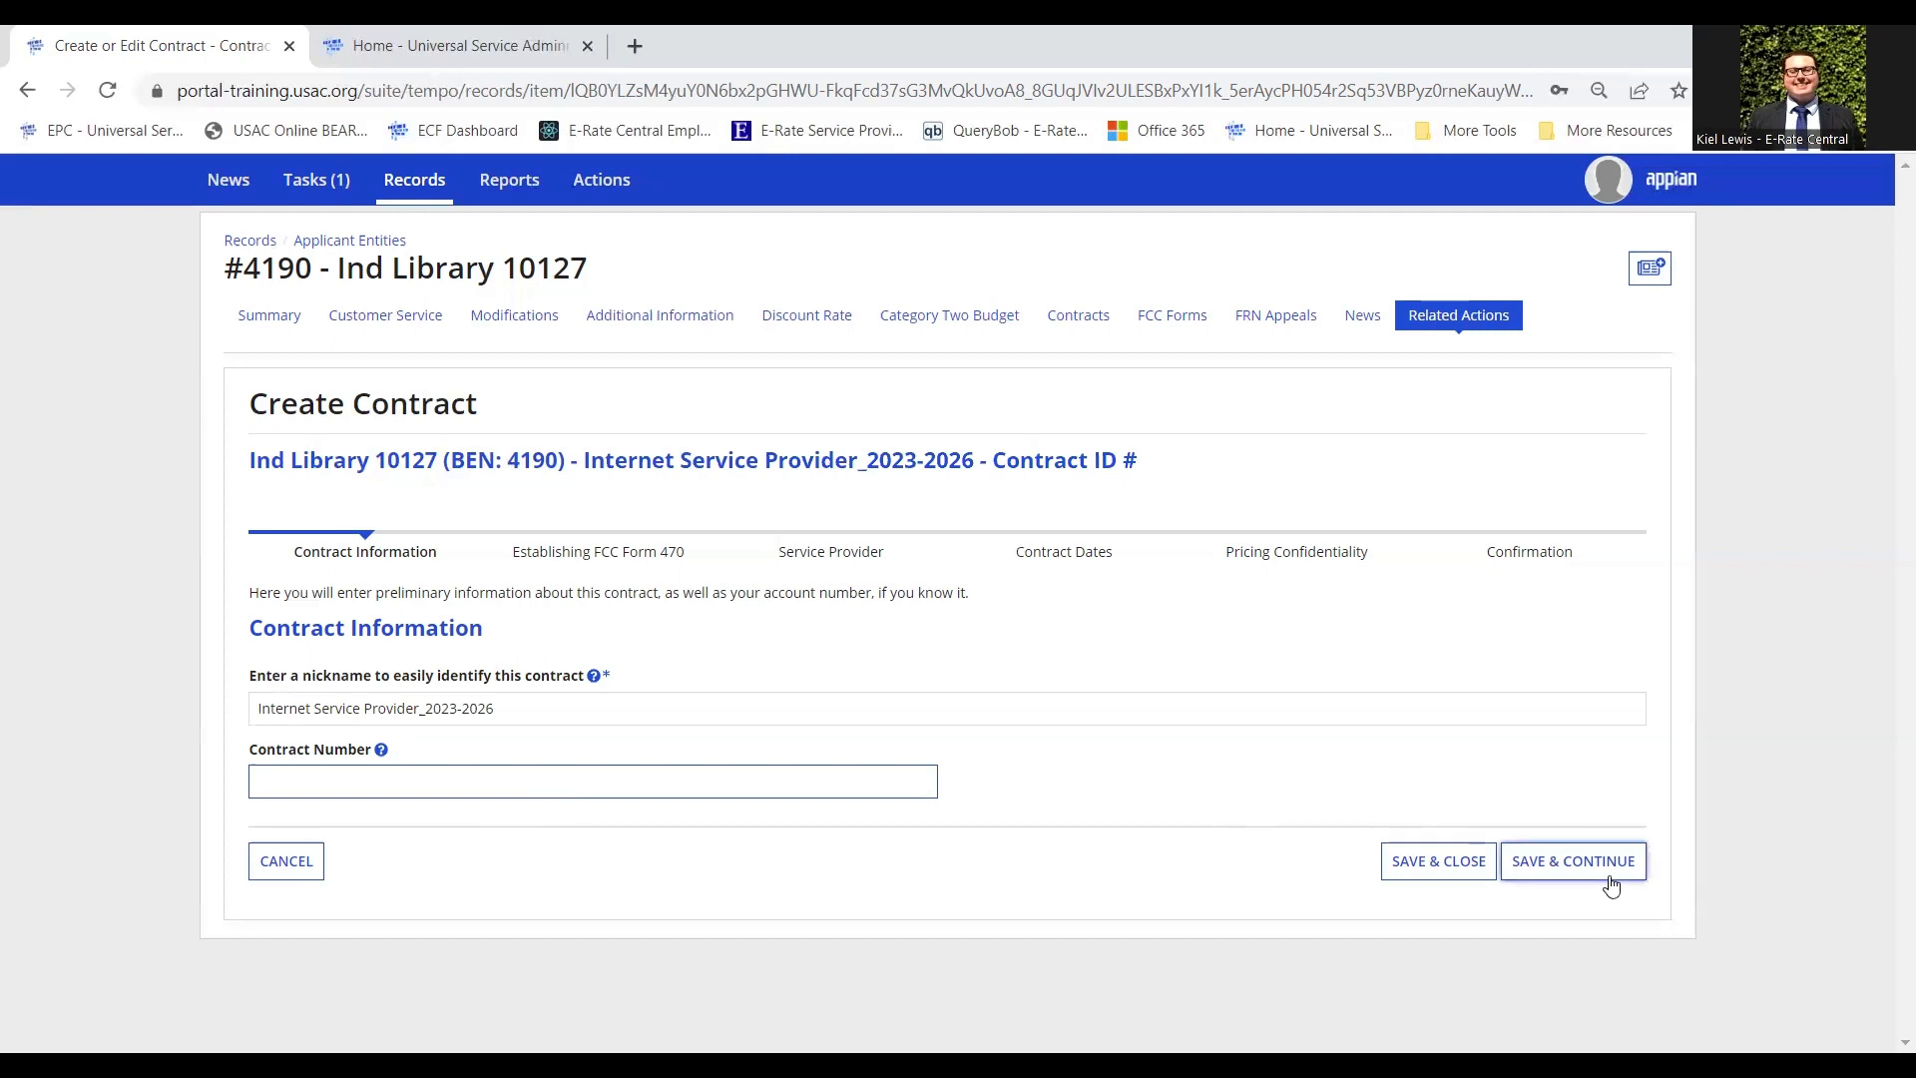
pyautogui.click(1531, 706)
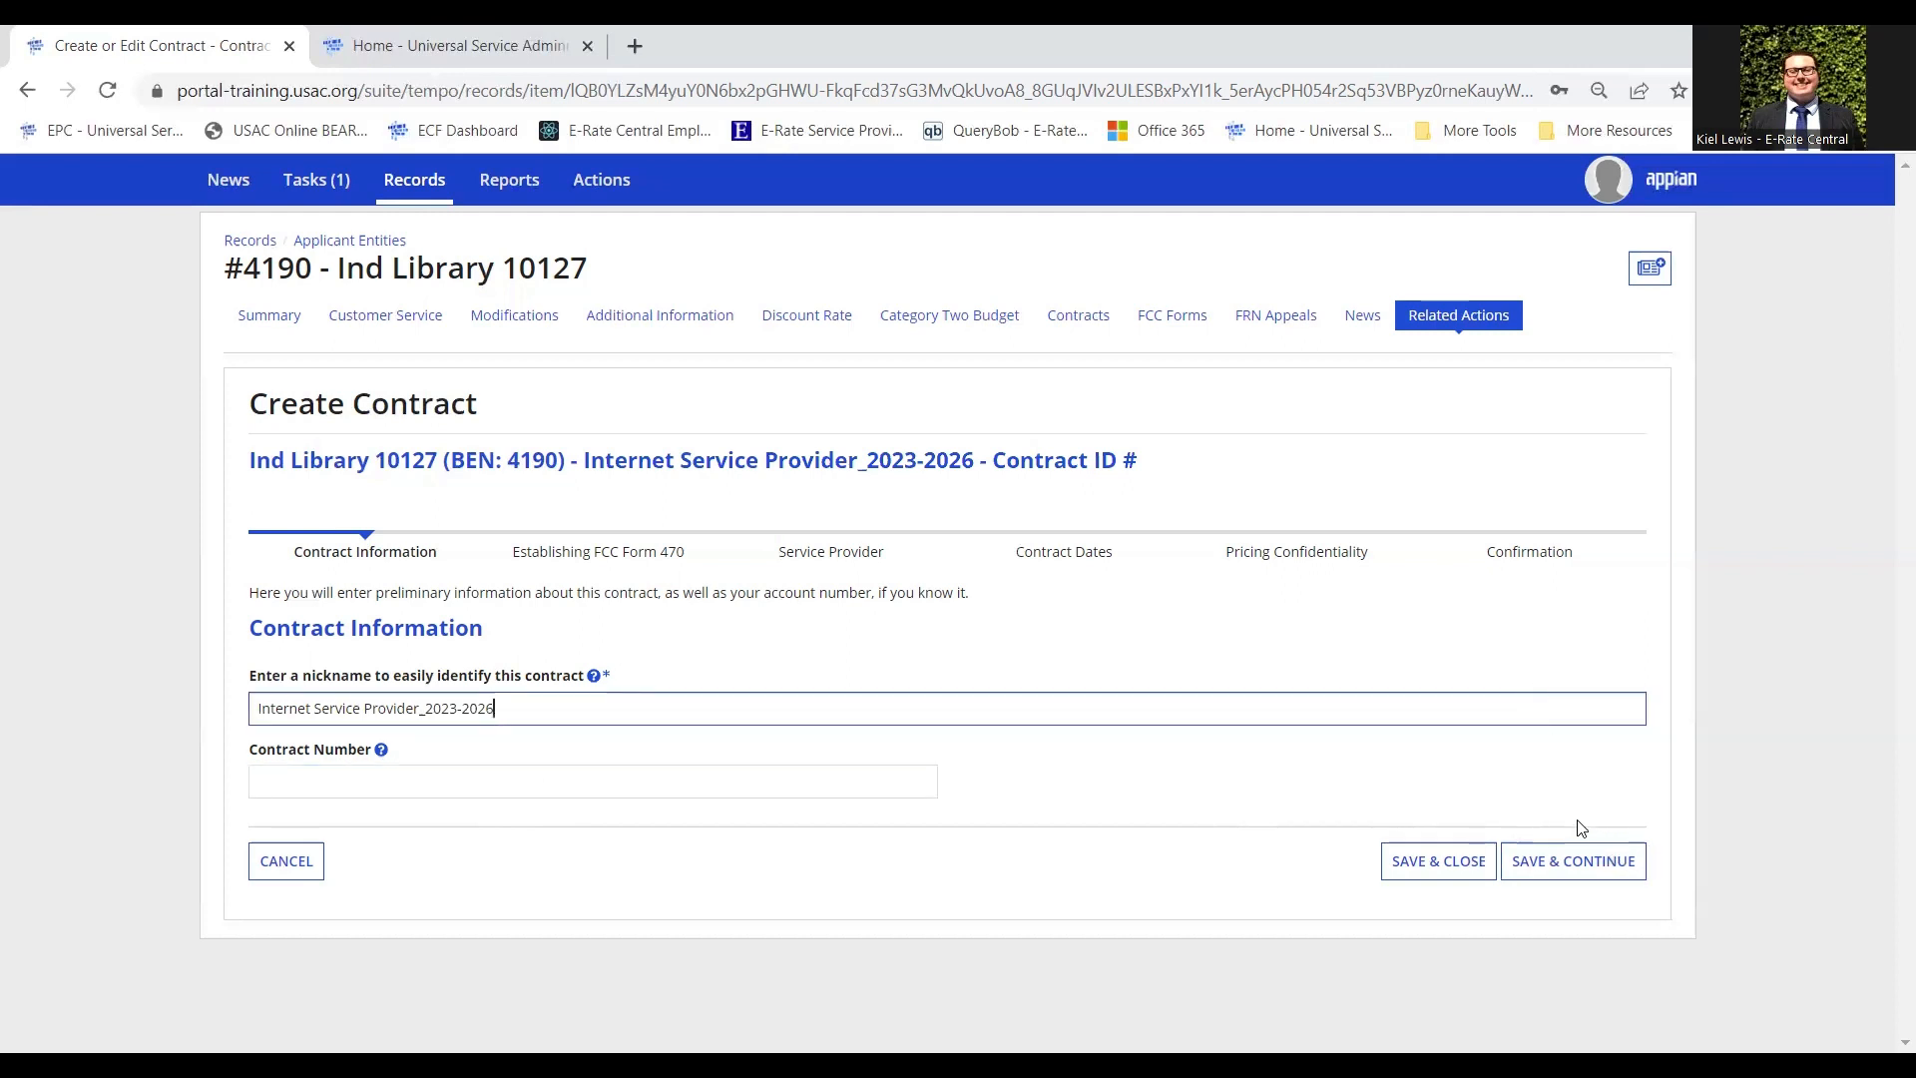
pyautogui.click(1607, 872)
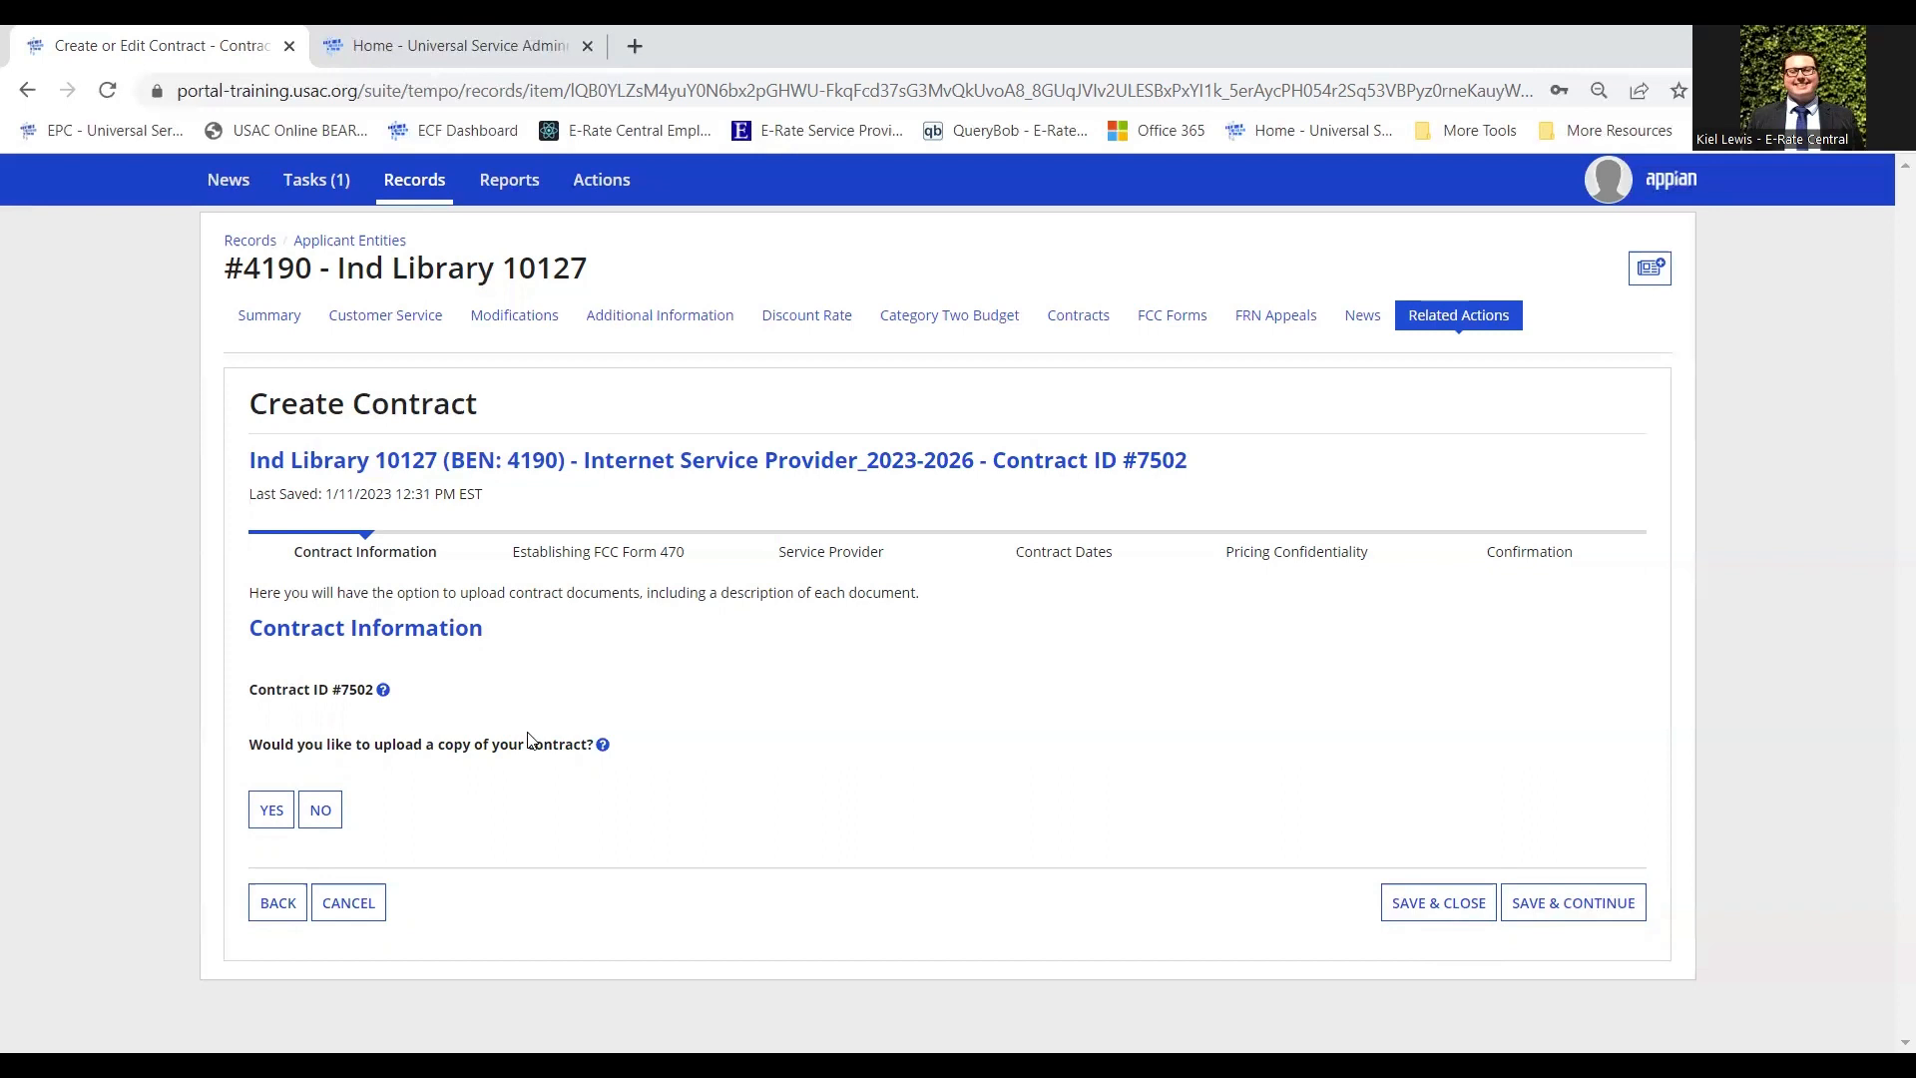
# - Answer No to uploading a contract copy, being based on a State Master Contract, and being based on a multiple award schedule, saving each page
pyautogui.click(332, 818)
pyautogui.click(1602, 910)
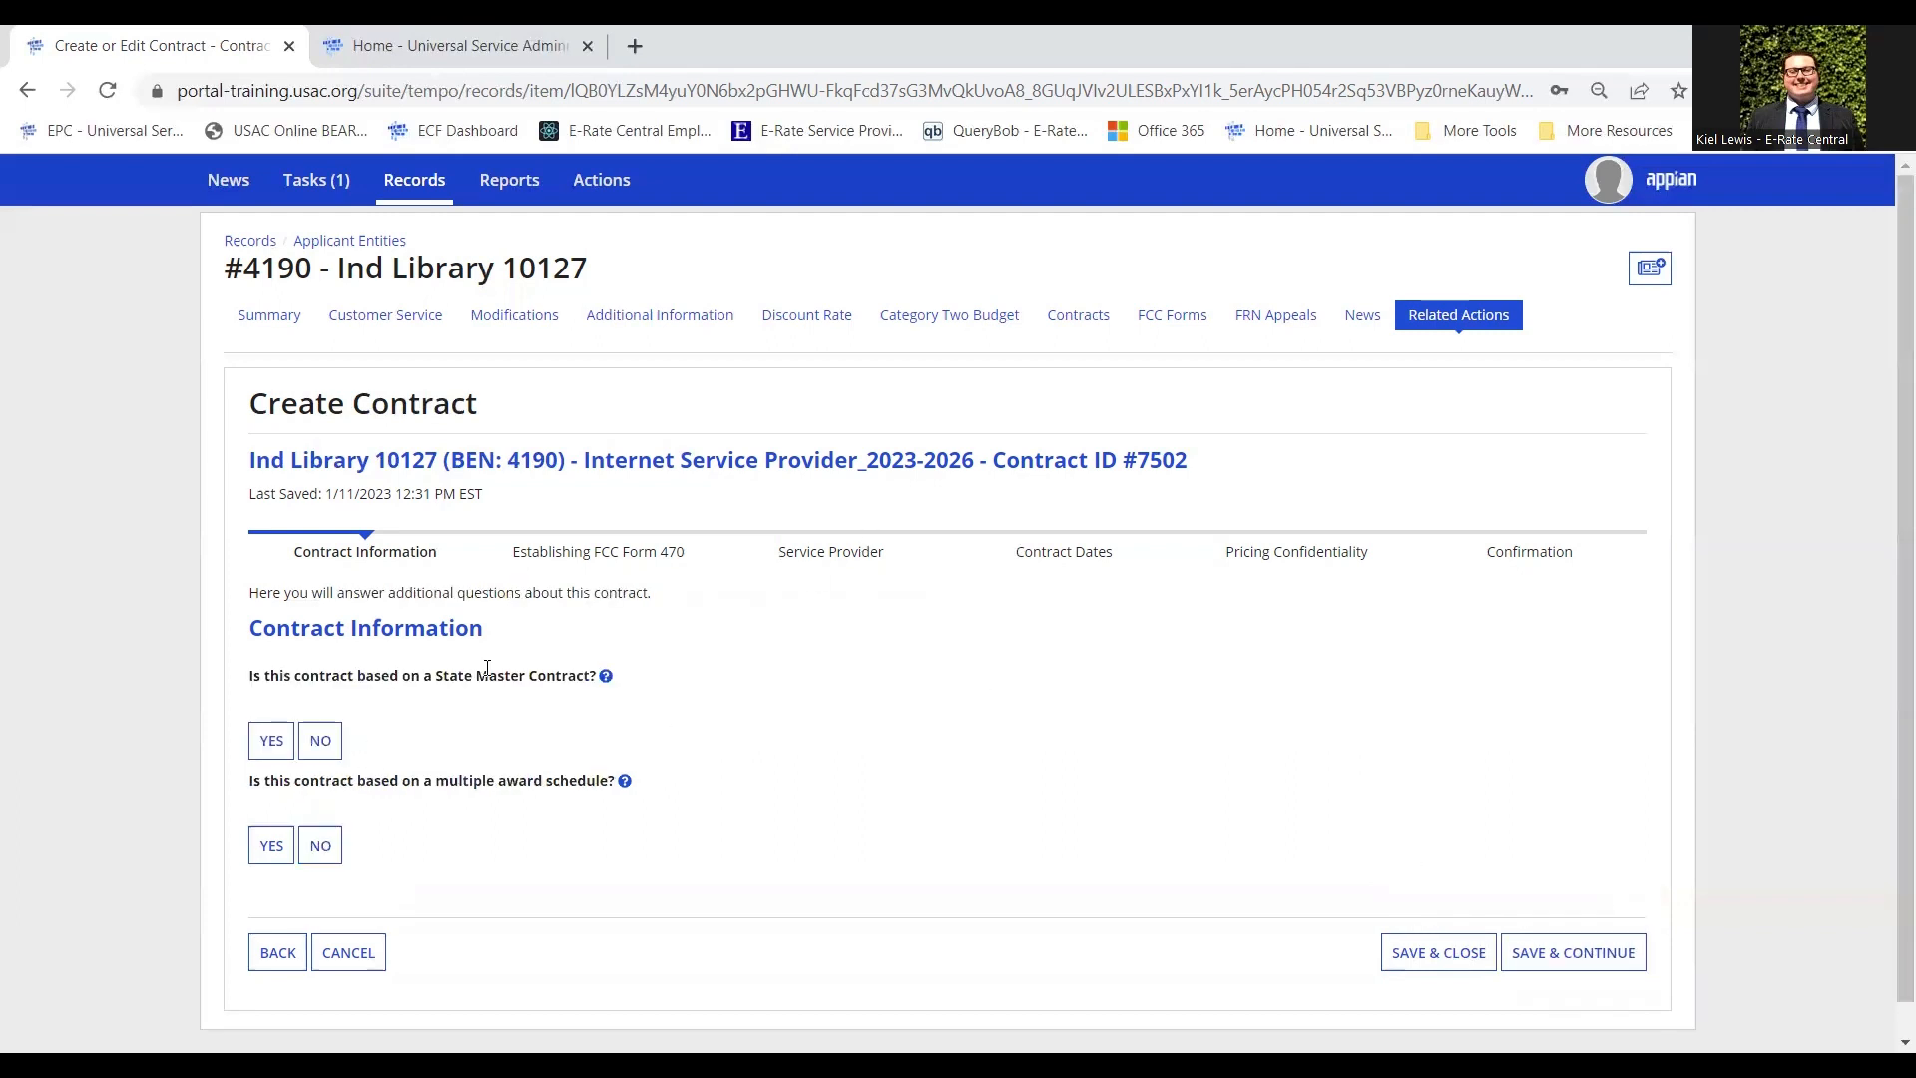
pyautogui.click(332, 749)
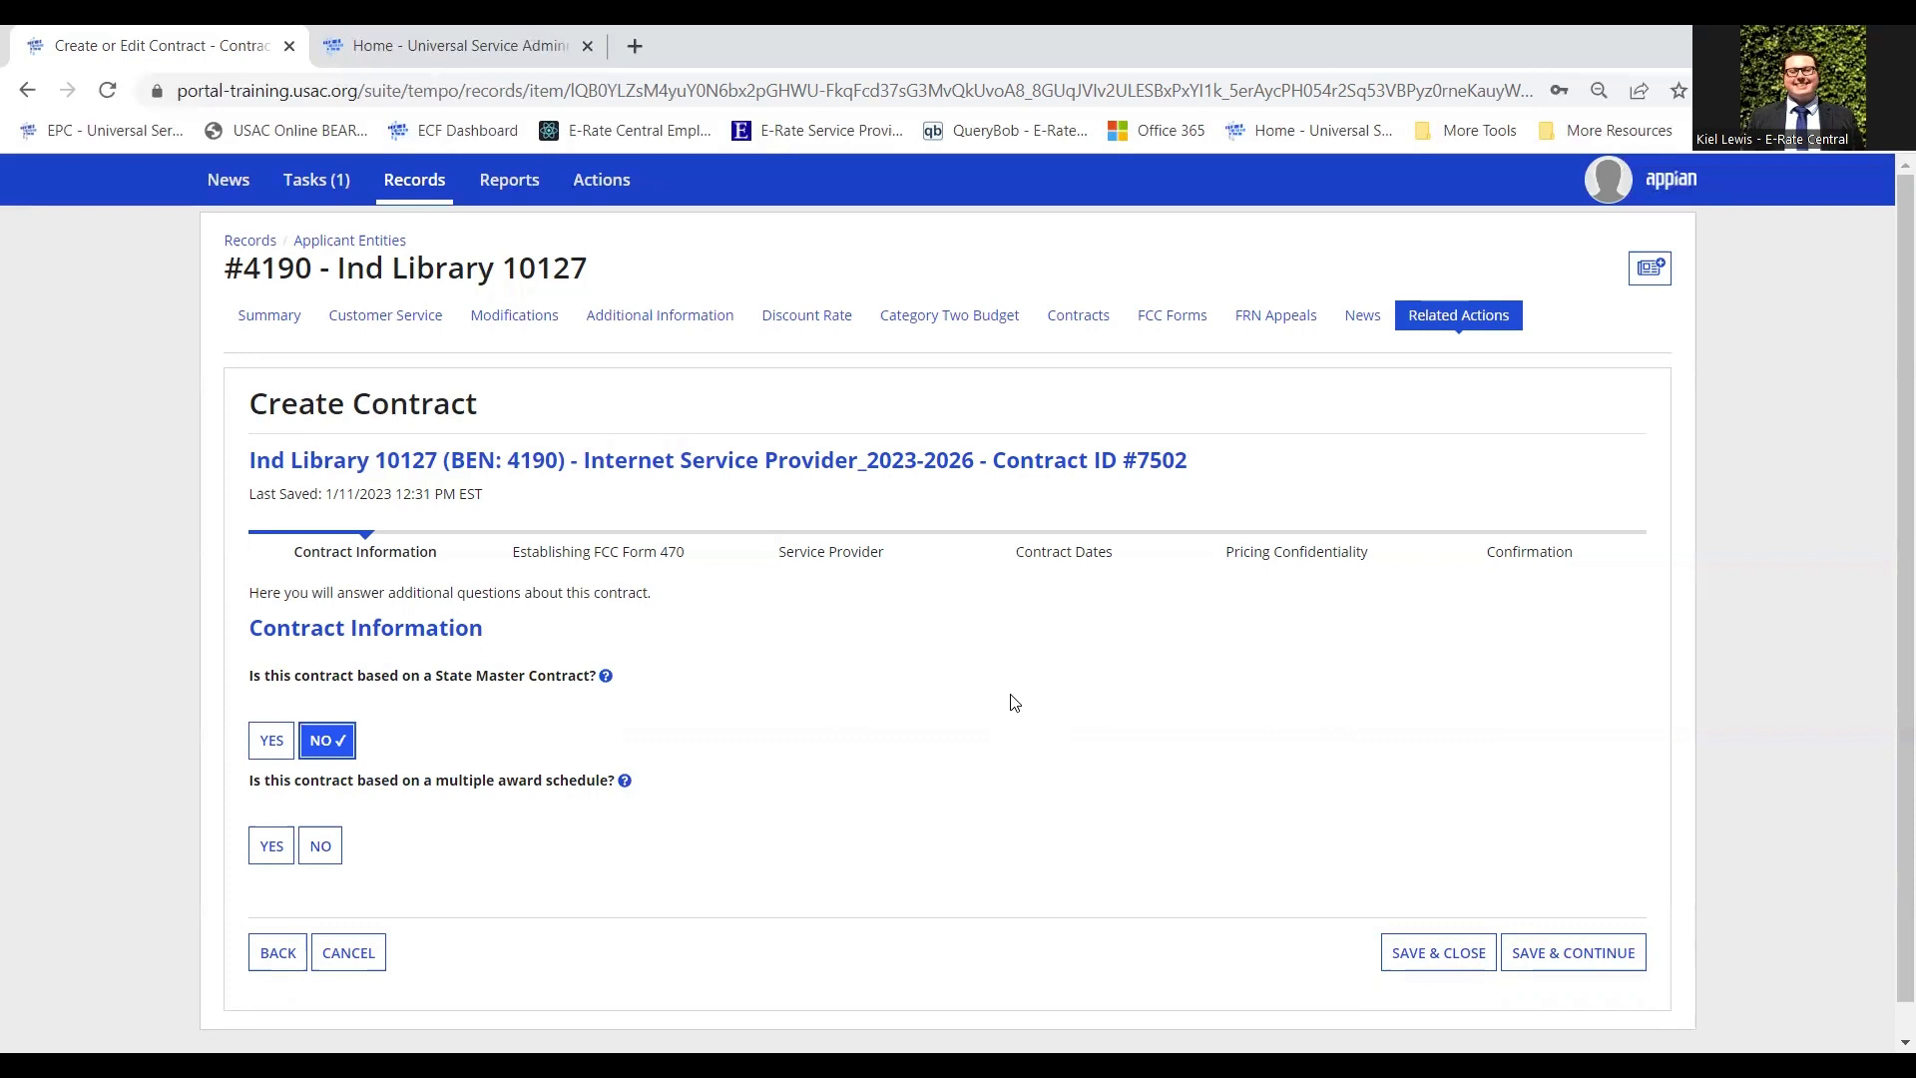
pyautogui.click(275, 742)
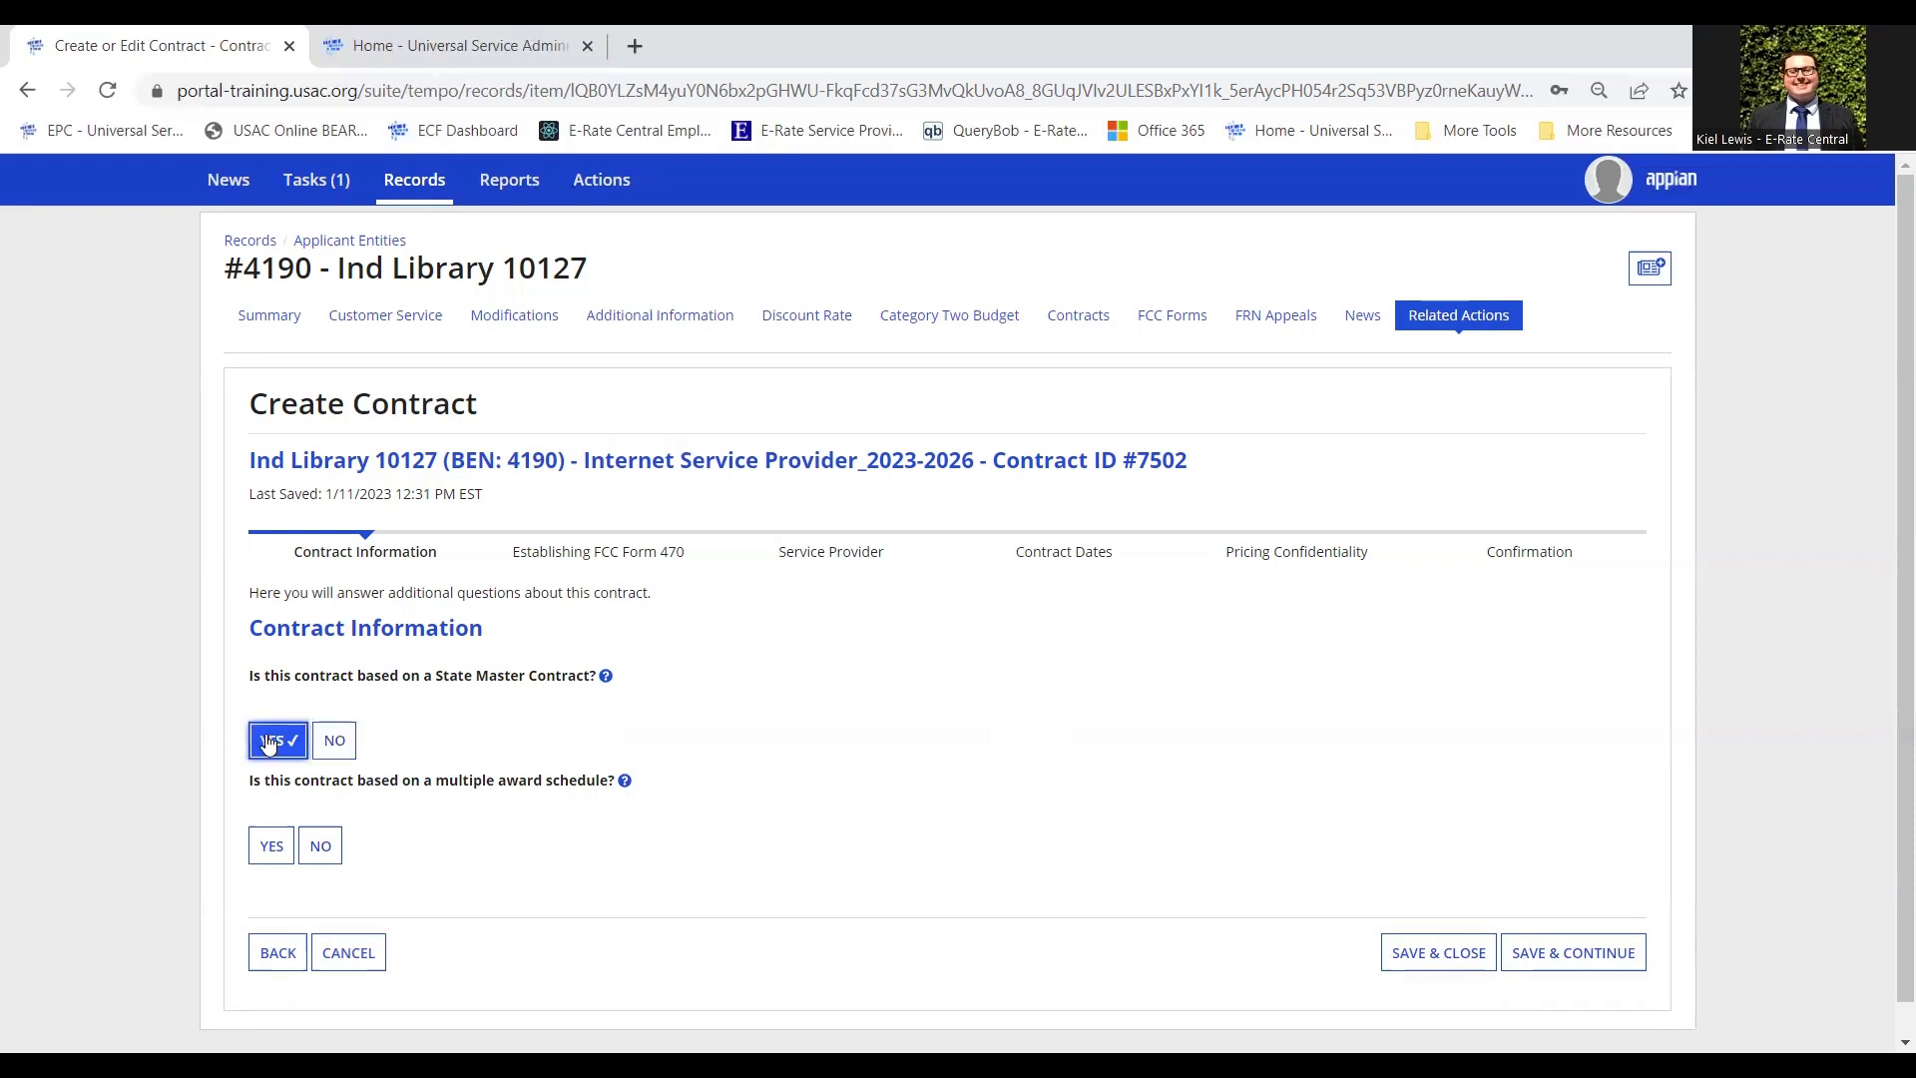
pyautogui.click(333, 740)
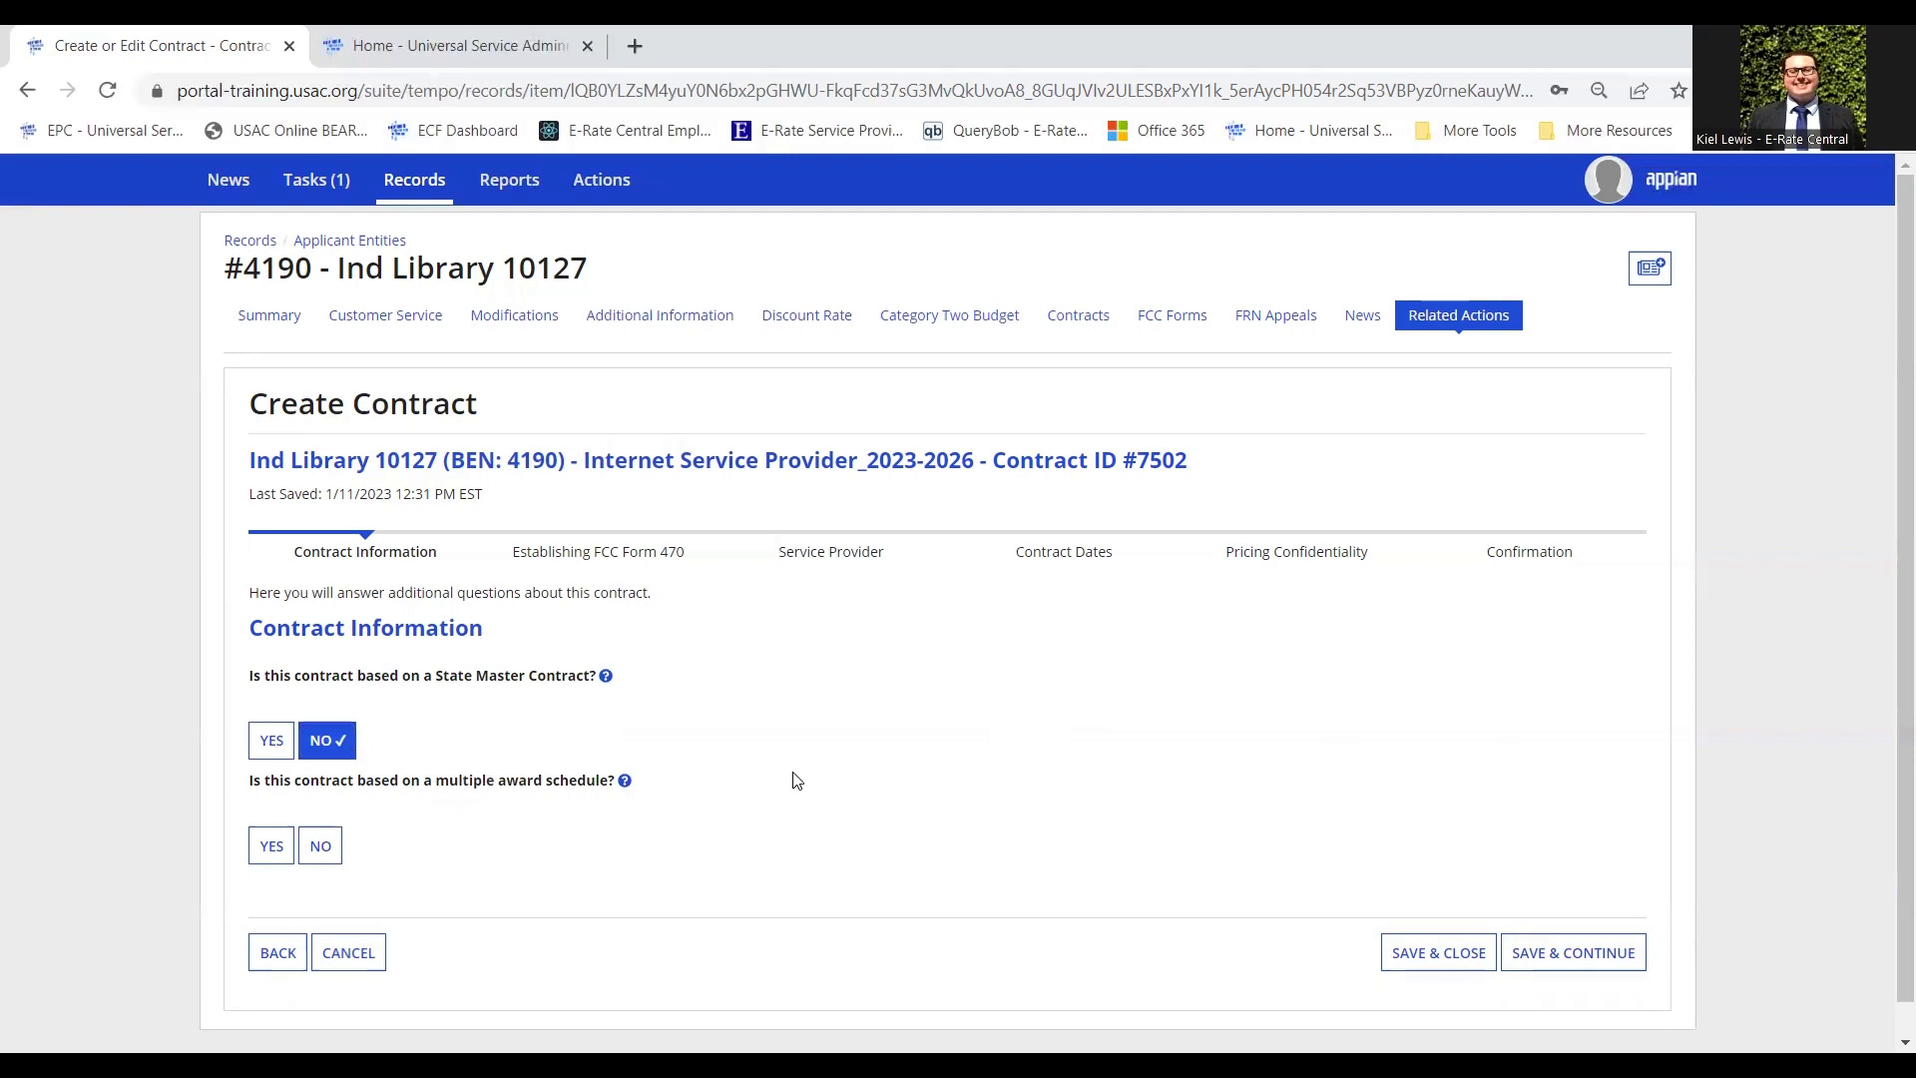
pyautogui.click(325, 848)
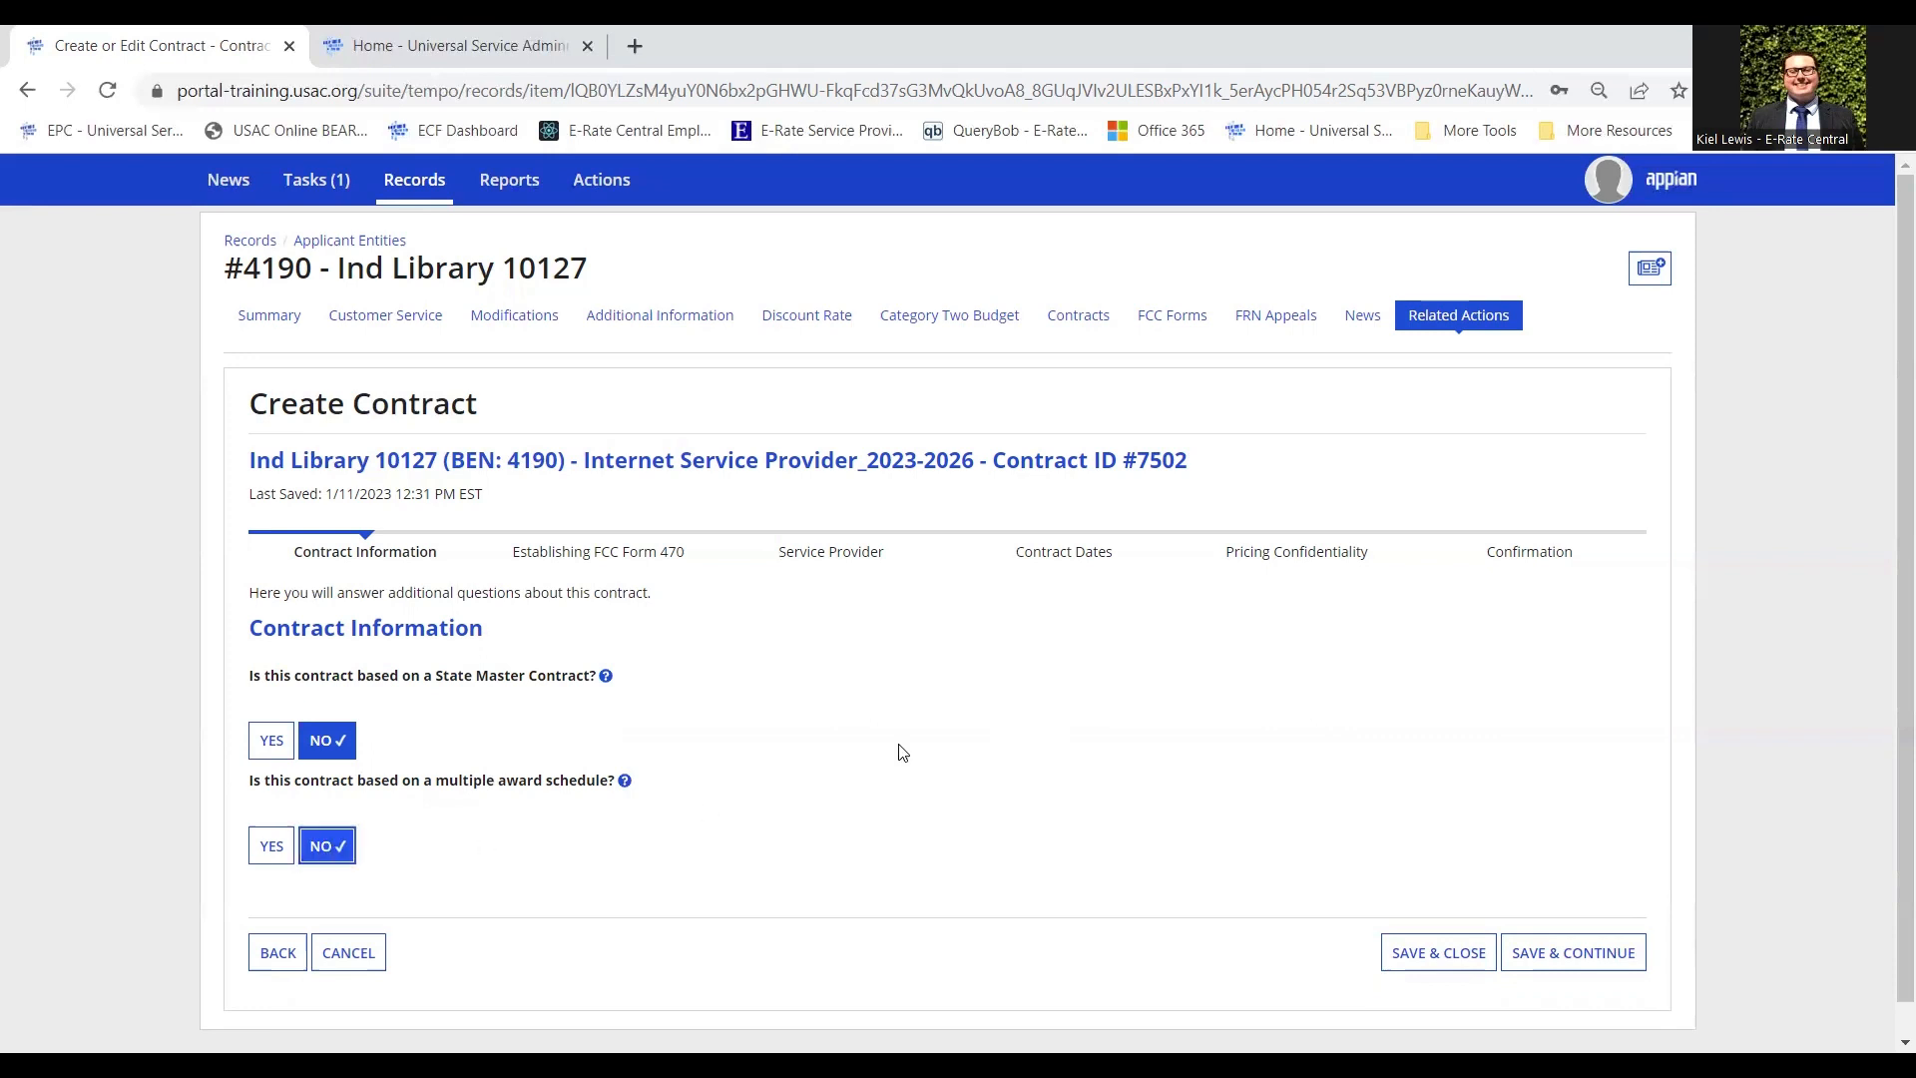
pyautogui.click(1594, 966)
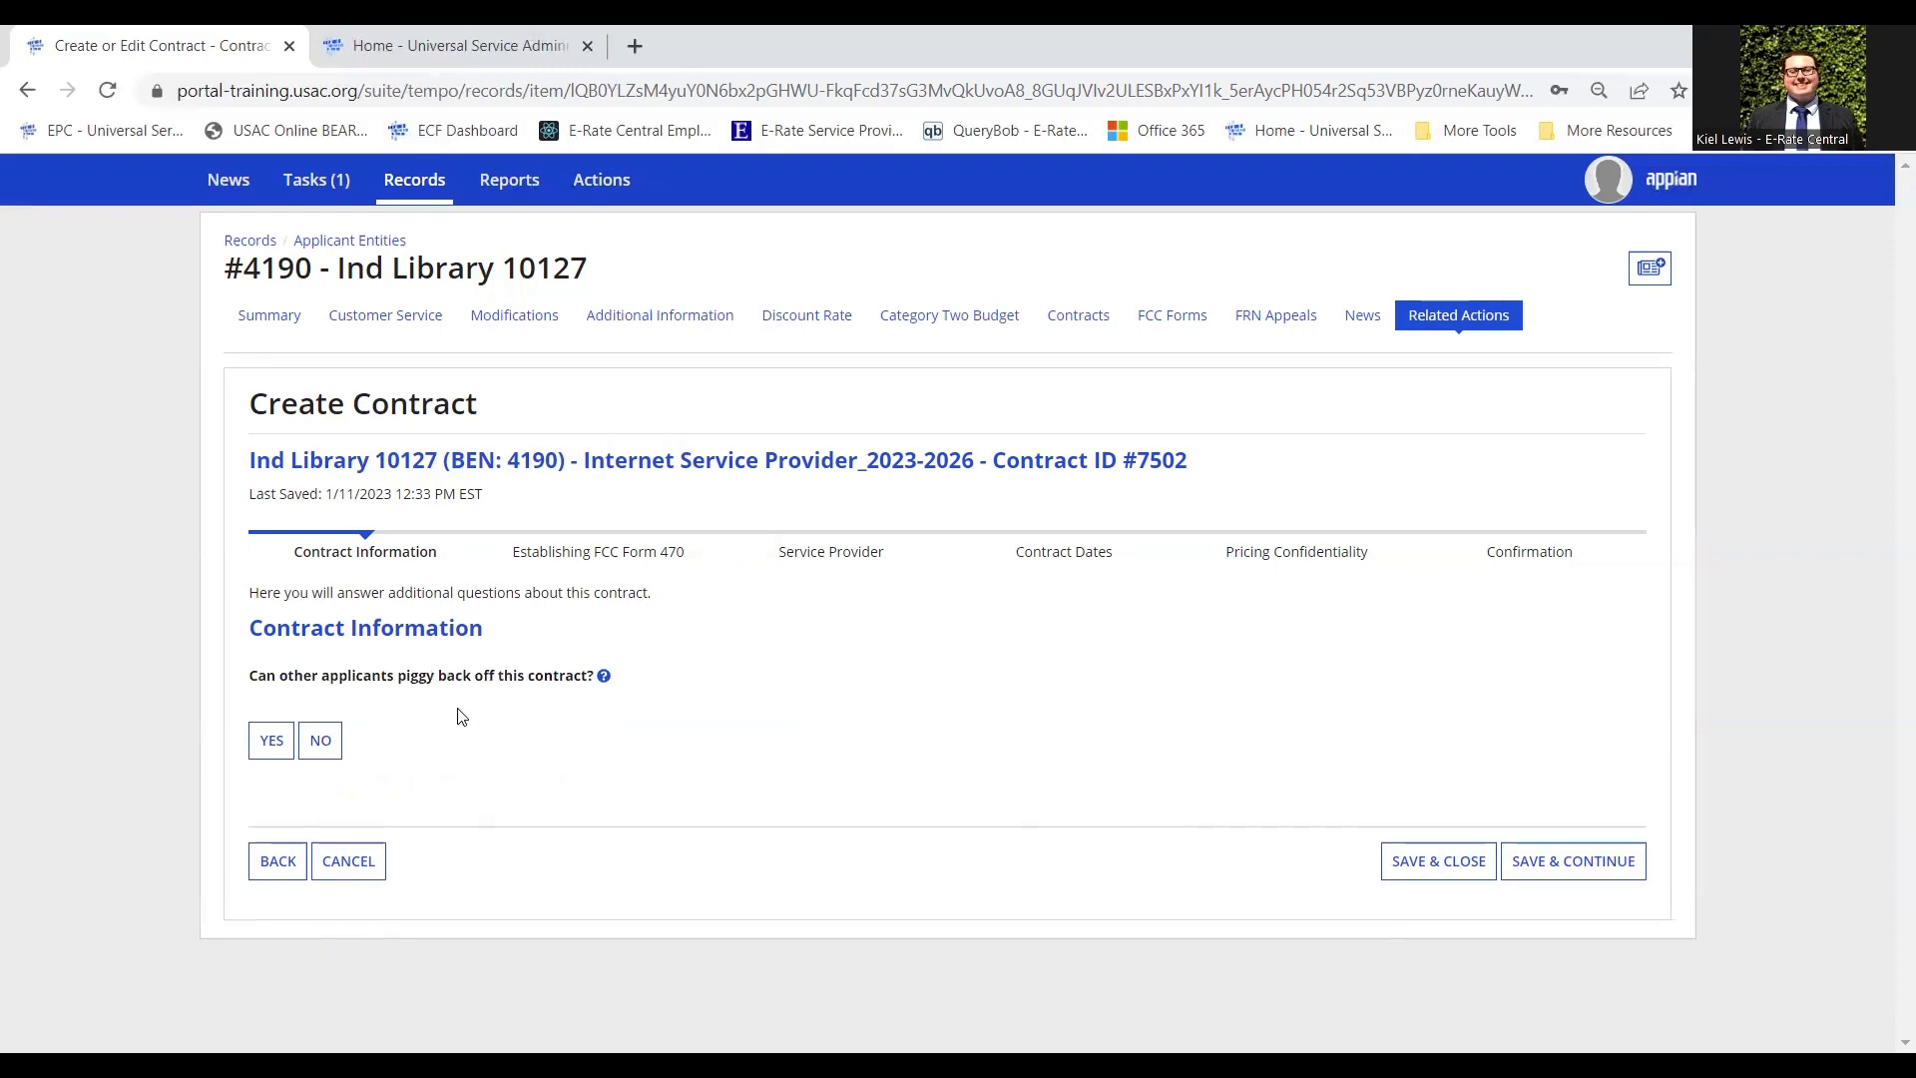
# - Answer No to both questions about piggybacking on this or another applicant's contract, and save and continue
pyautogui.click(330, 738)
pyautogui.click(330, 740)
pyautogui.scroll(-1, 828, 695)
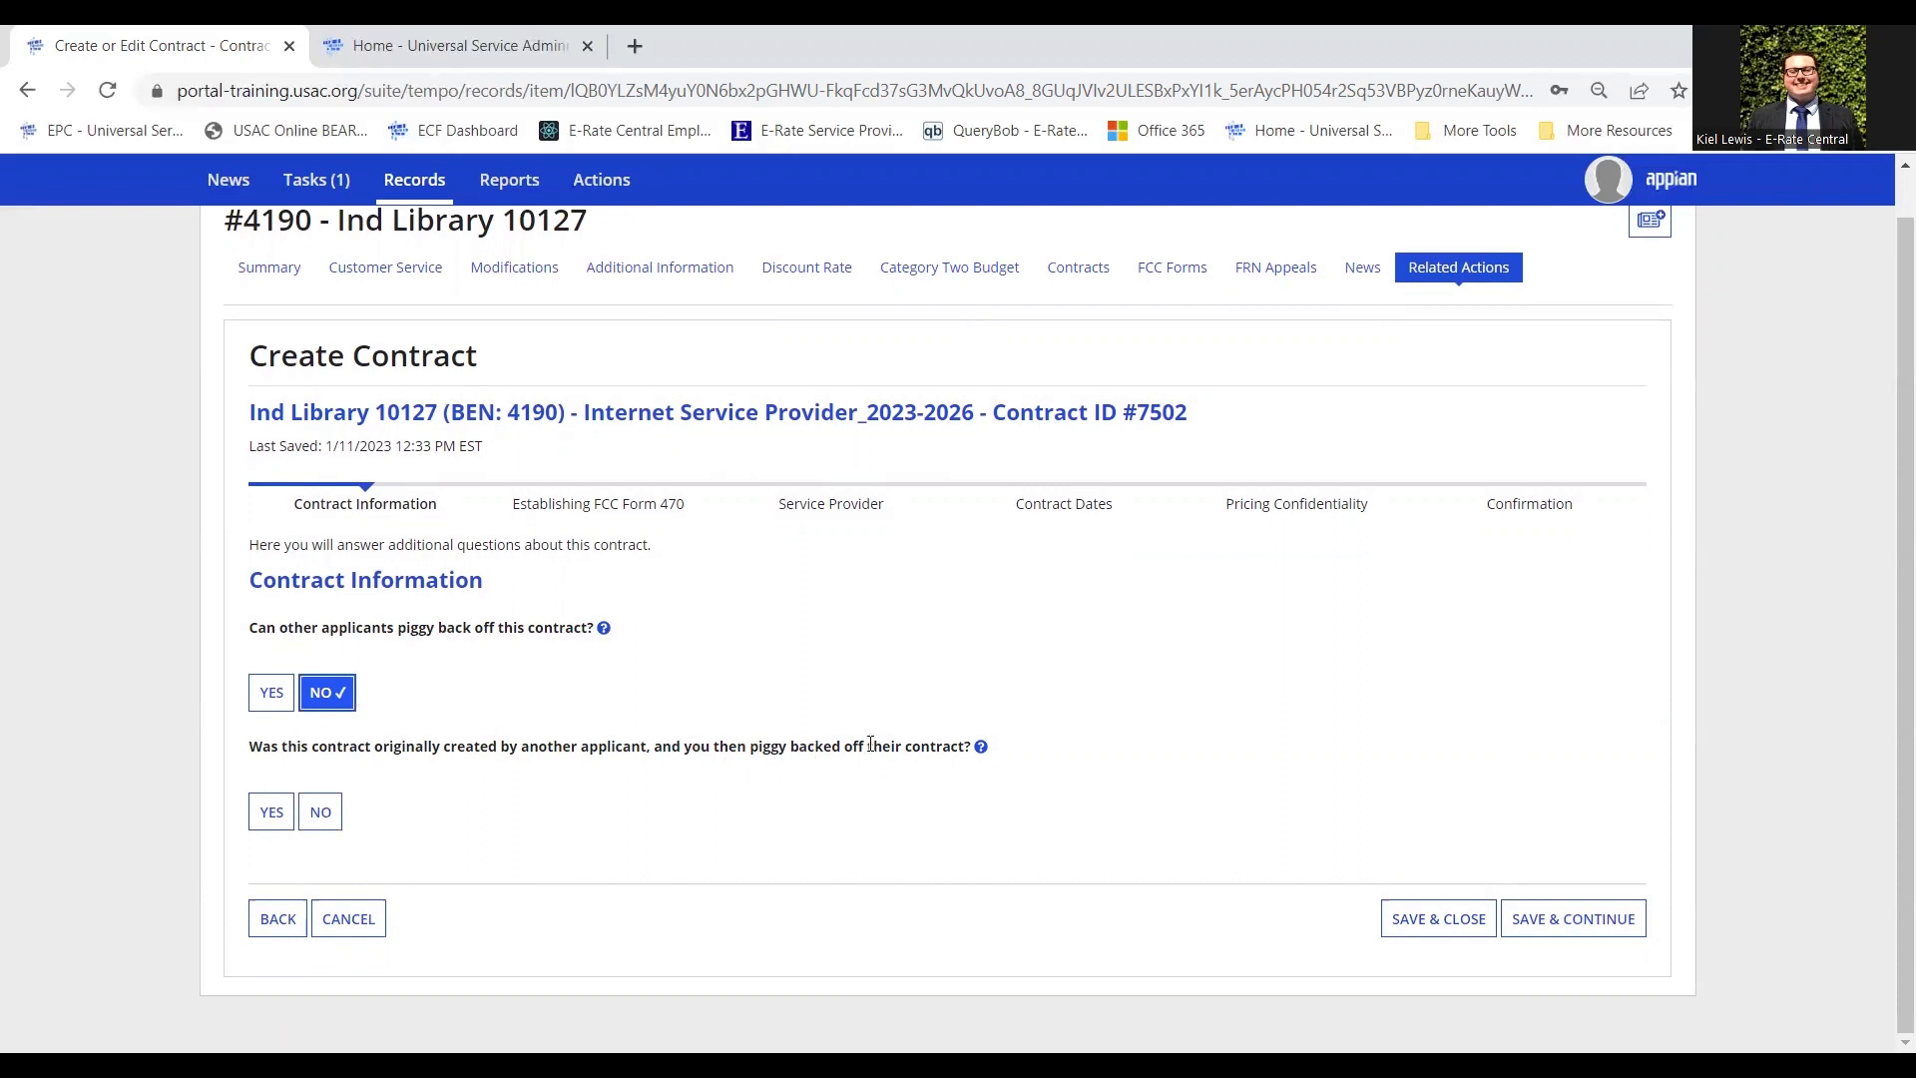
pyautogui.click(332, 809)
pyautogui.click(1571, 919)
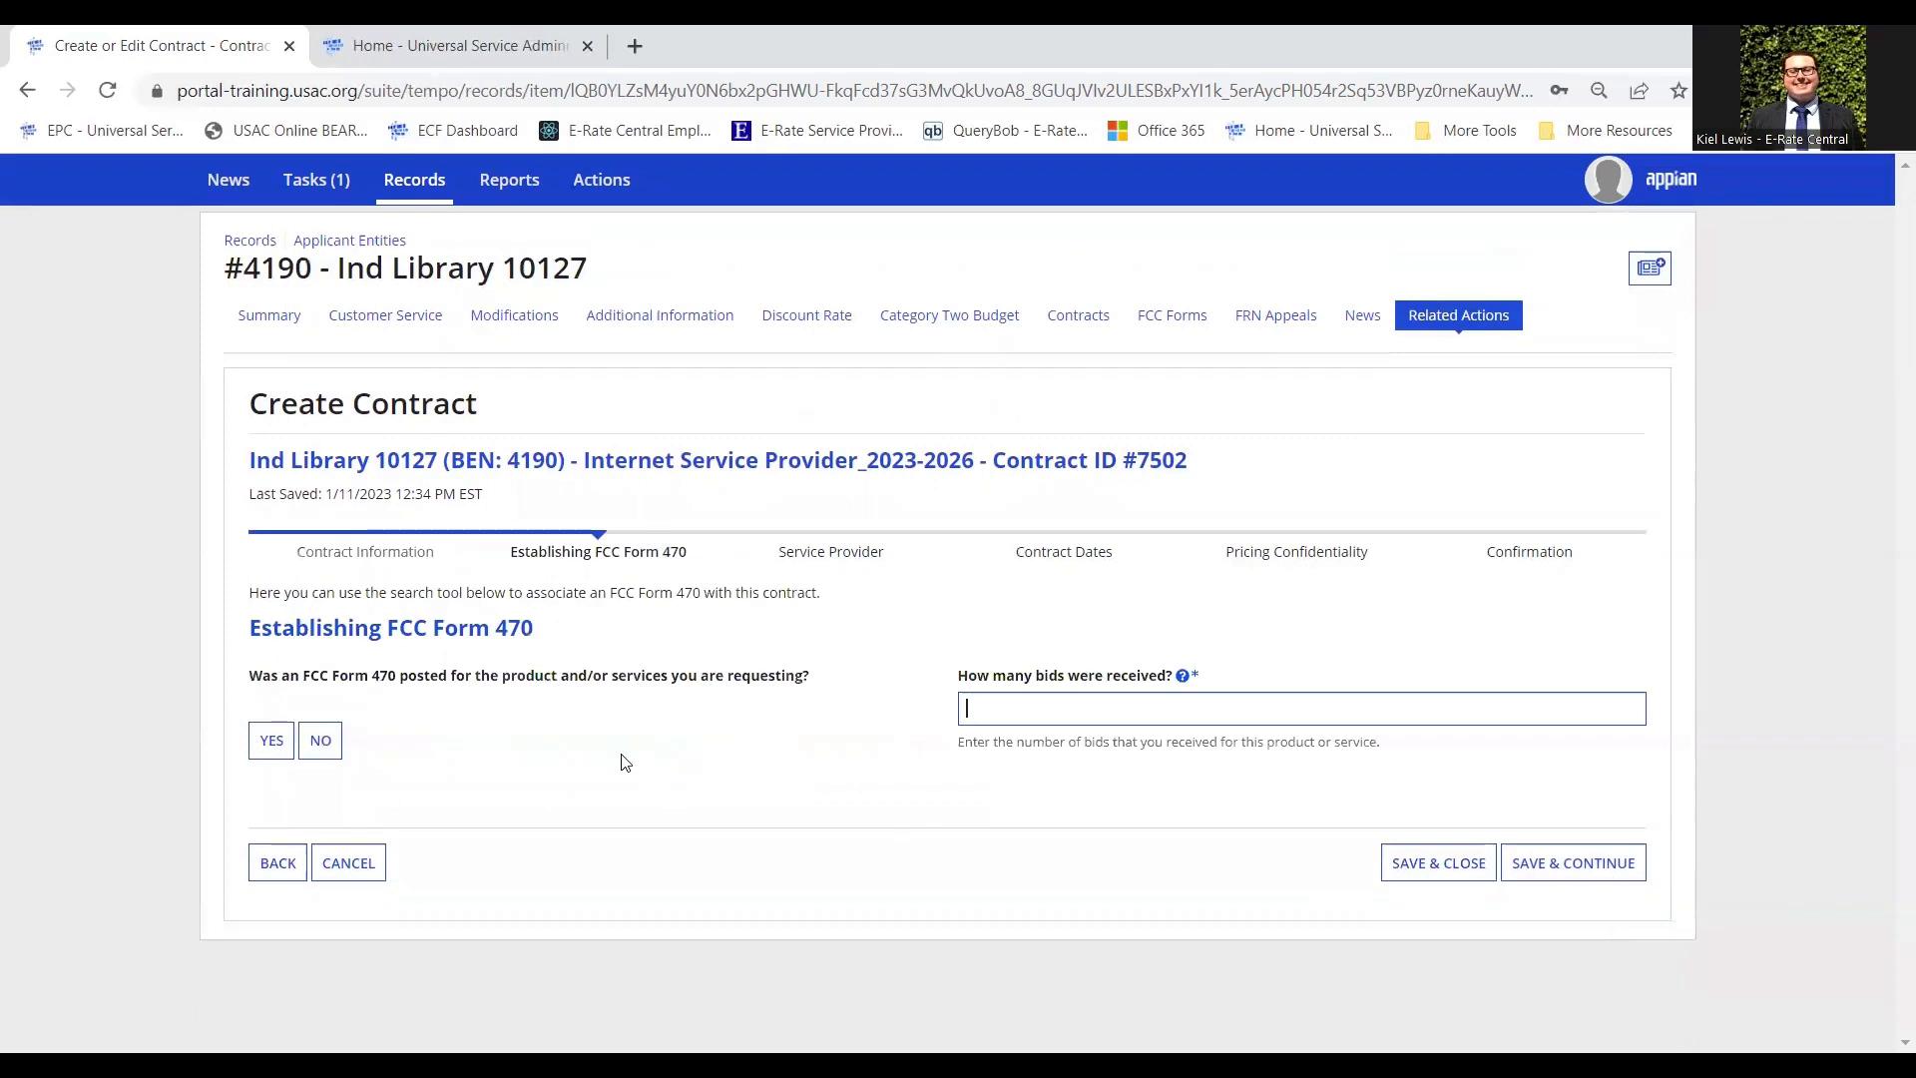
# - Answer Yes to an FCC Form 470 having been posted and search the Forms 470 by the library's prefilled BEN
pyautogui.click(1026, 719)
pyautogui.click(262, 756)
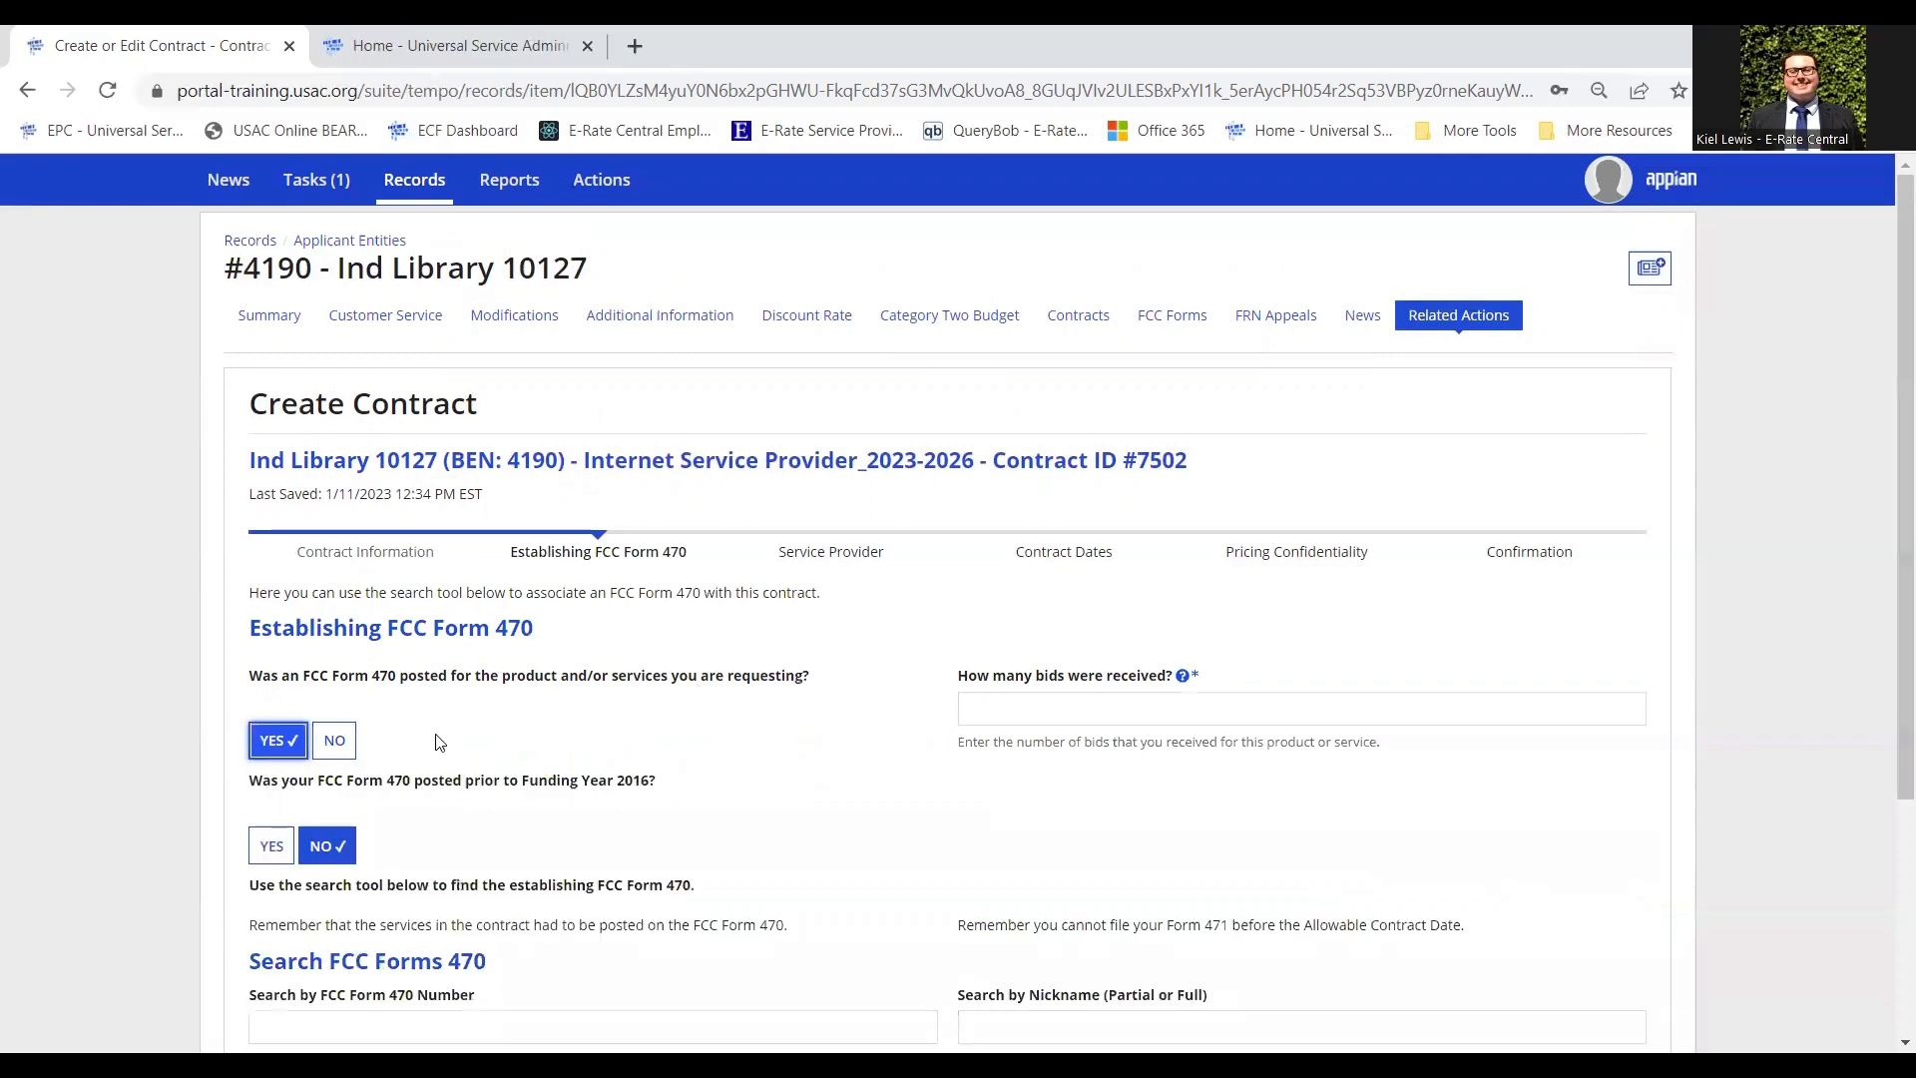
pyautogui.scroll(-3, 774, 492)
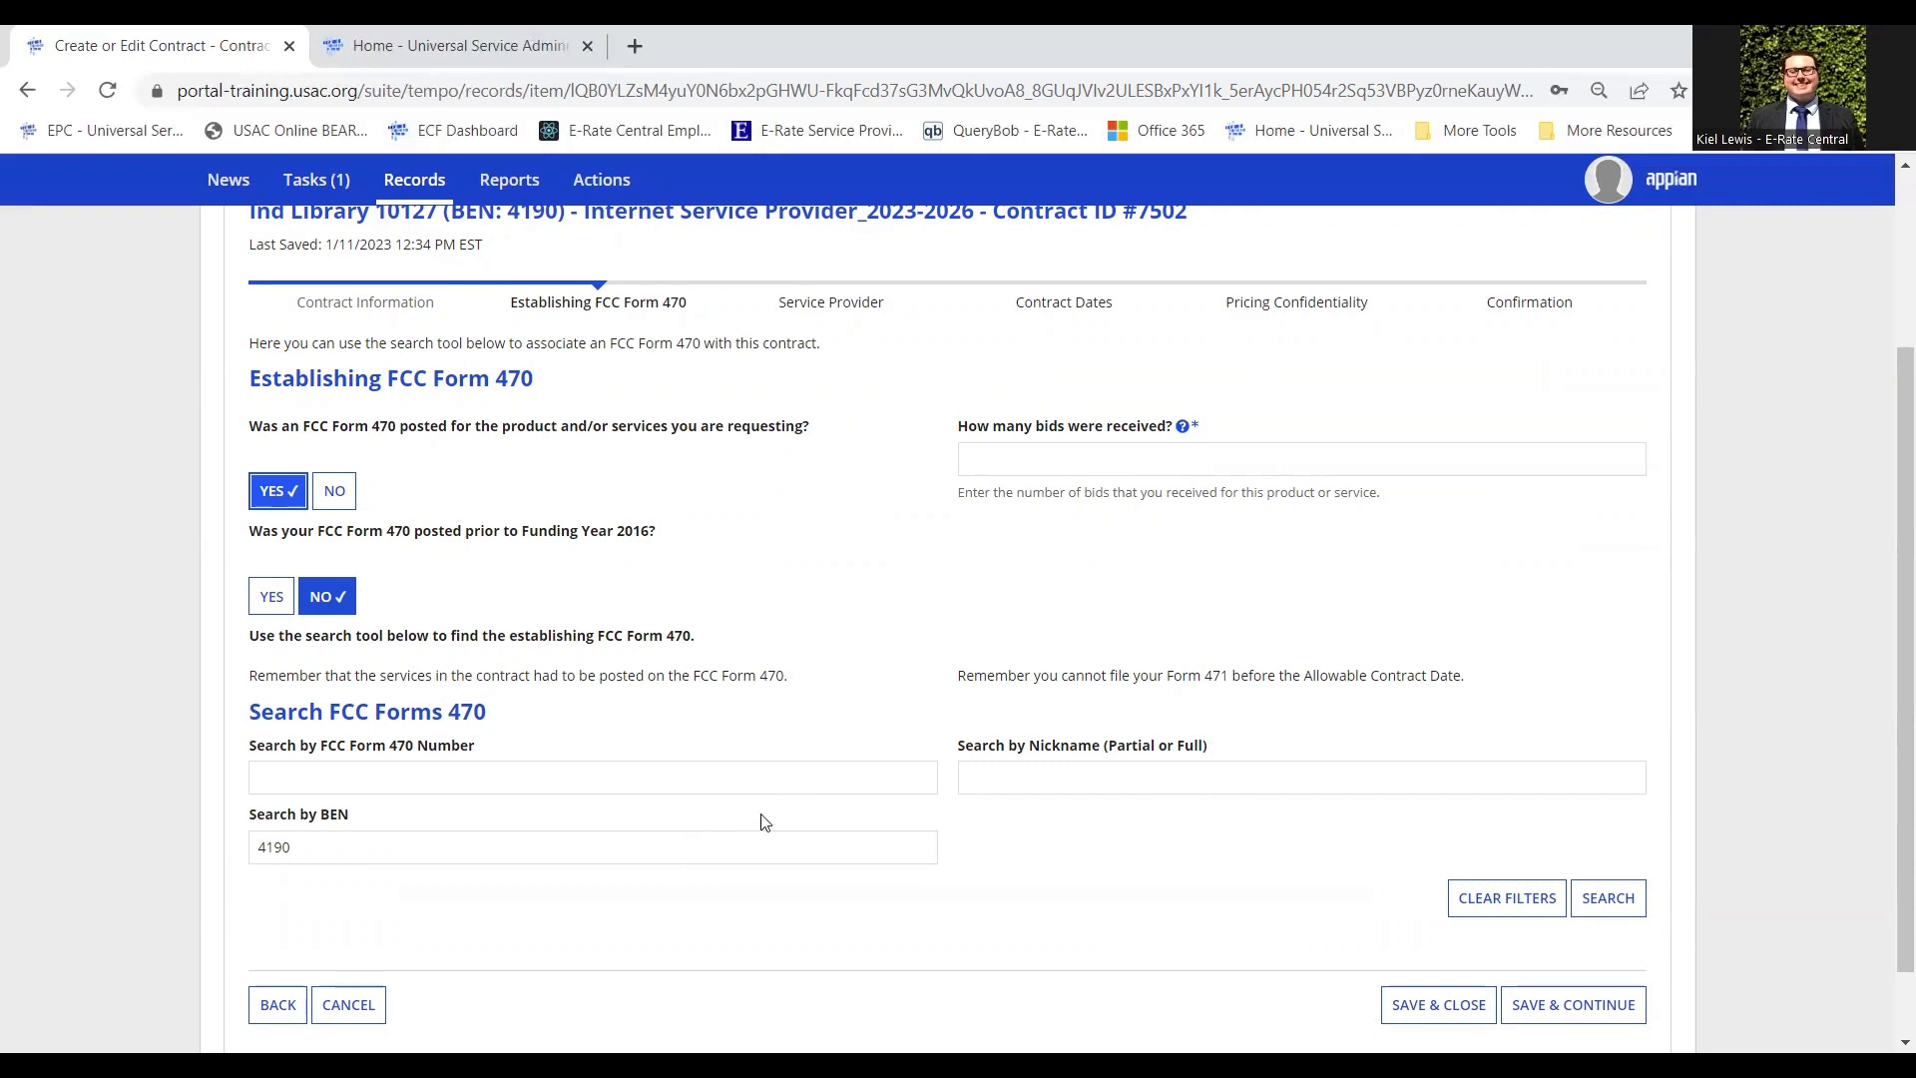
pyautogui.scroll(-1, 535, 760)
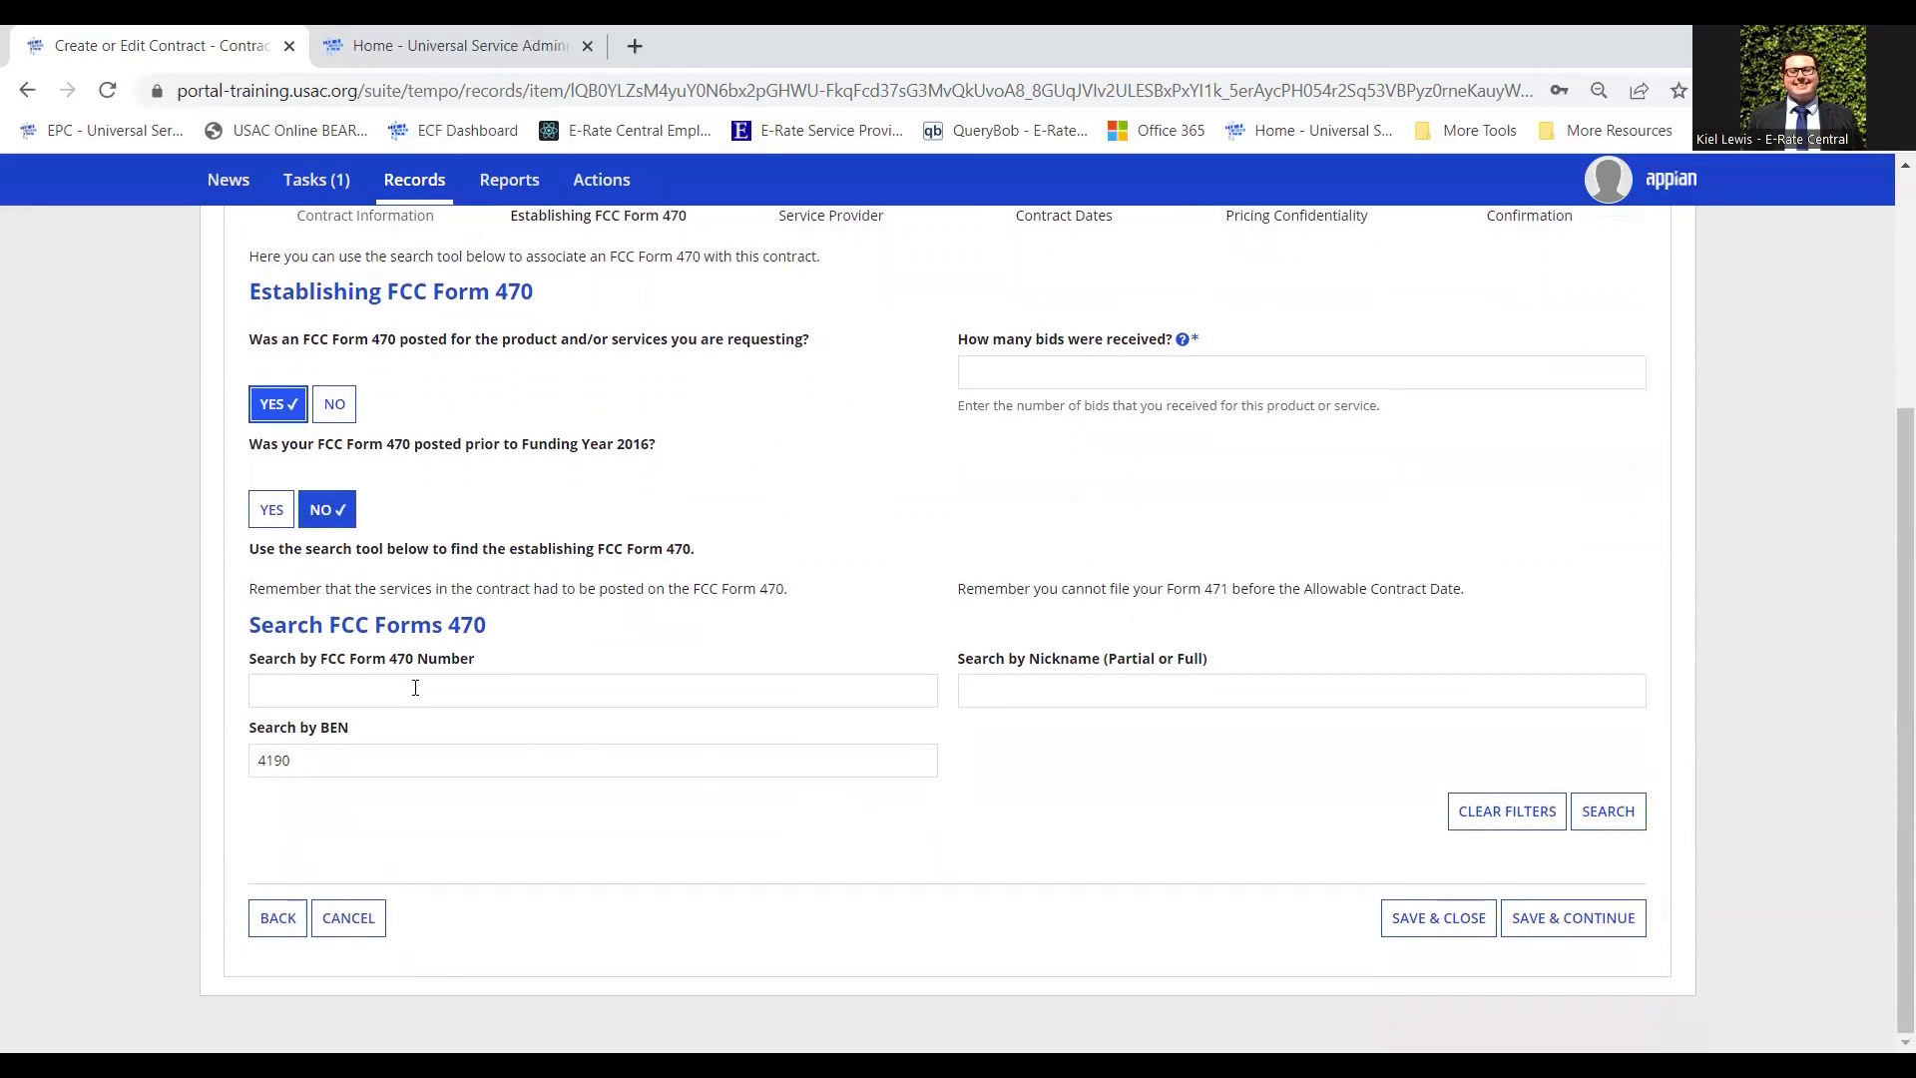
pyautogui.click(505, 690)
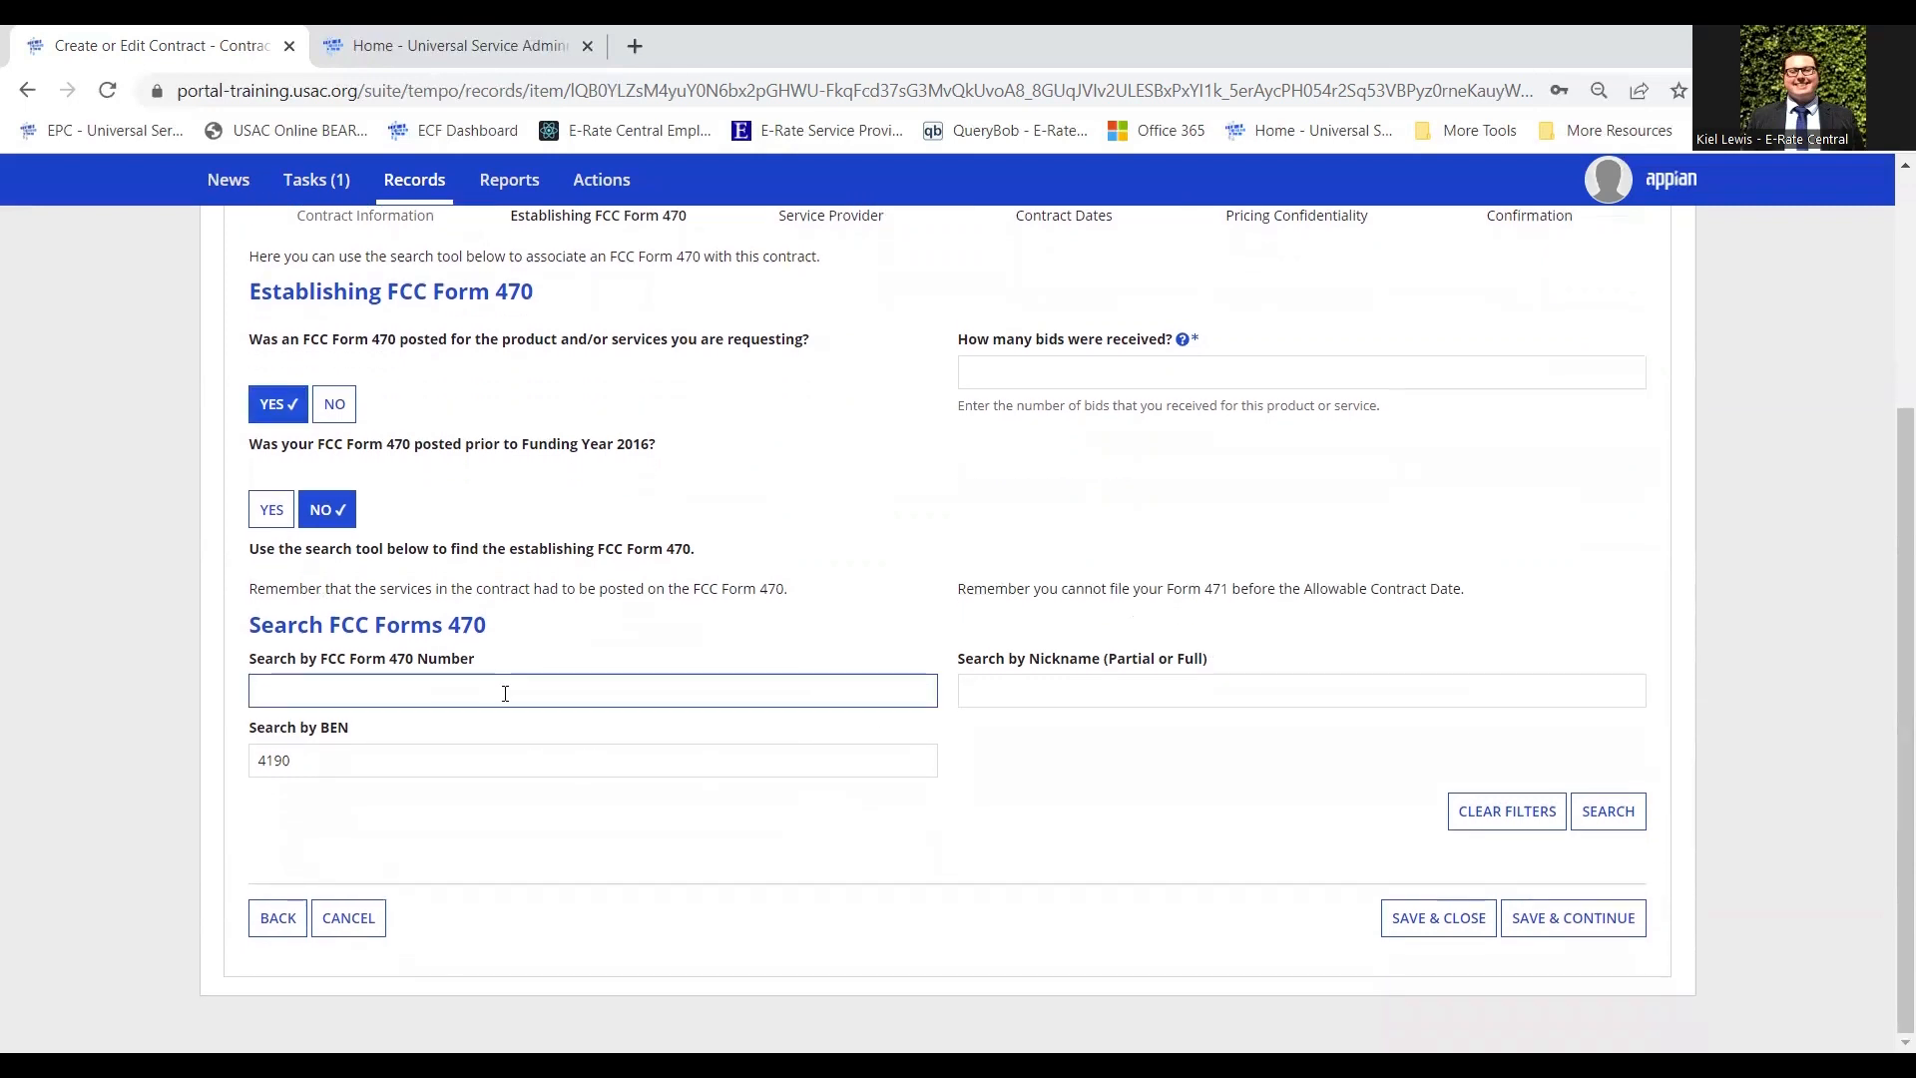
pyautogui.click(499, 764)
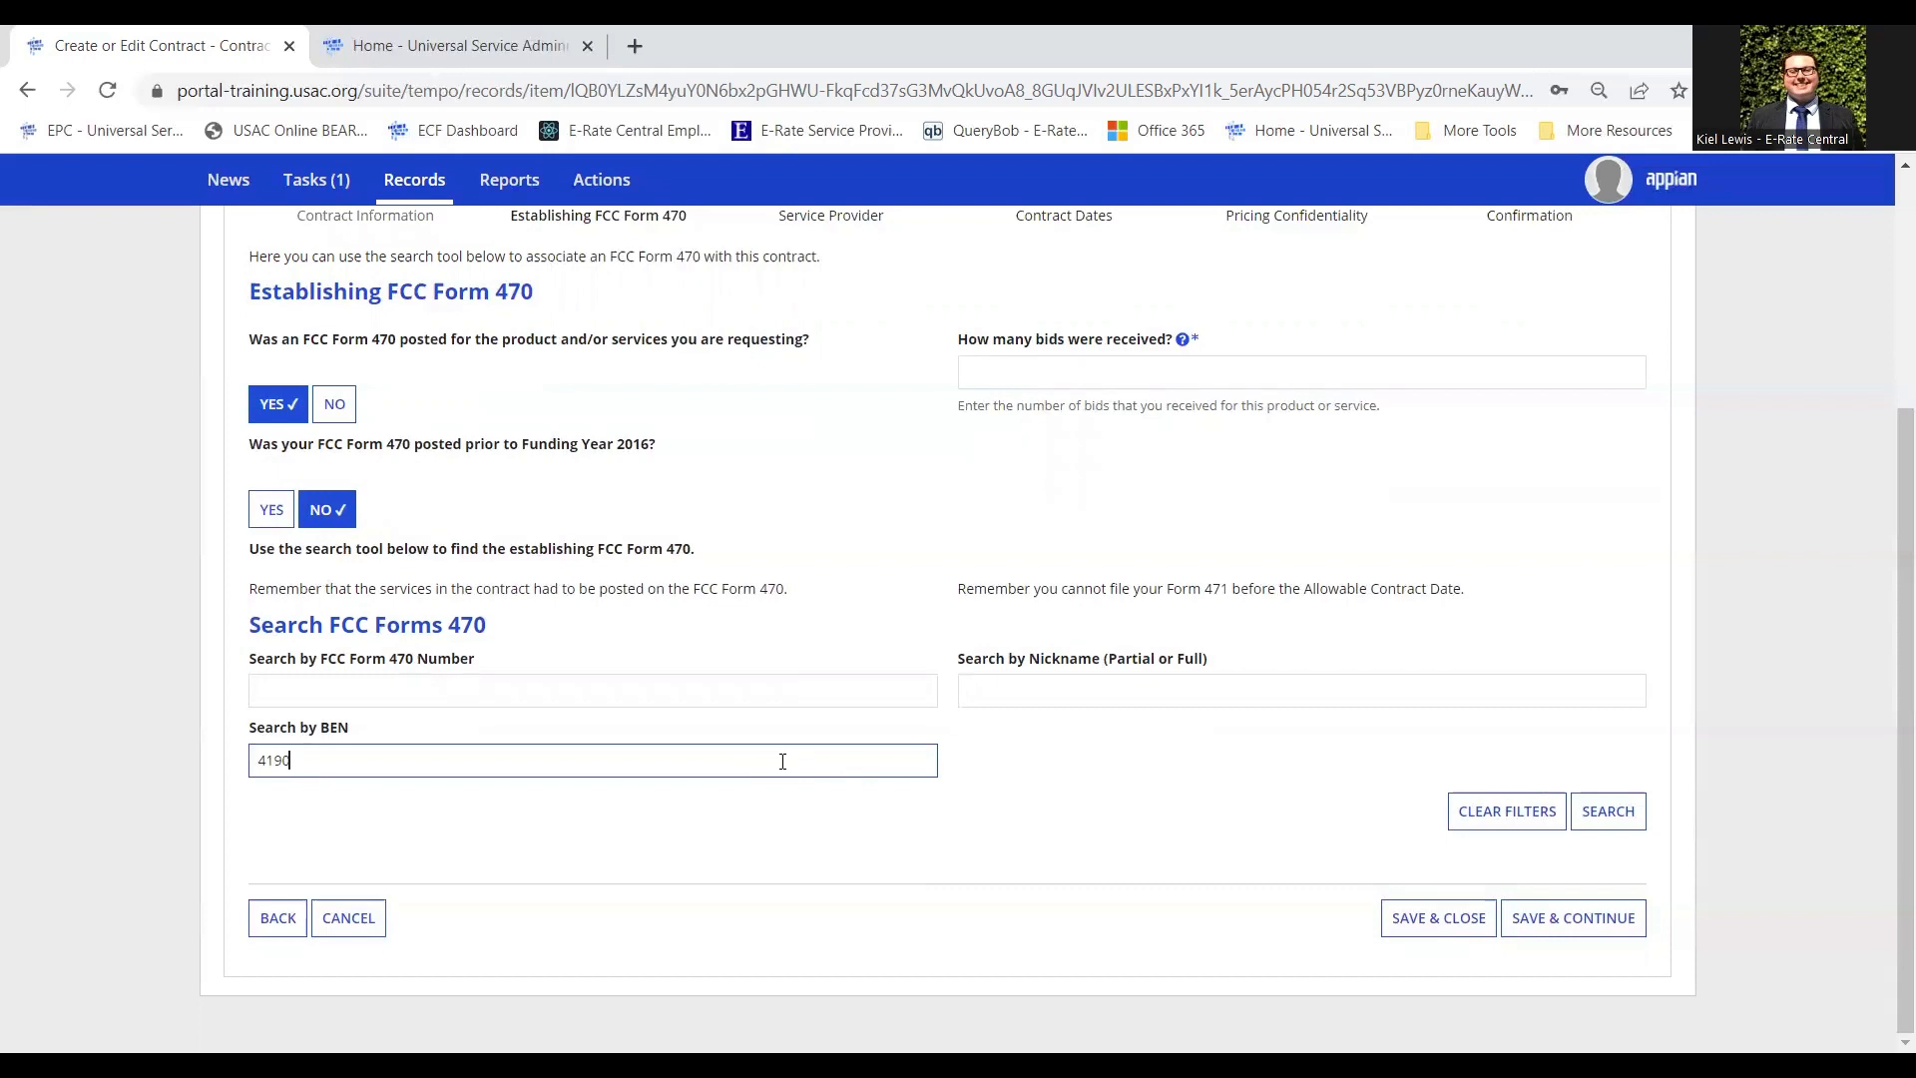
pyautogui.click(1612, 813)
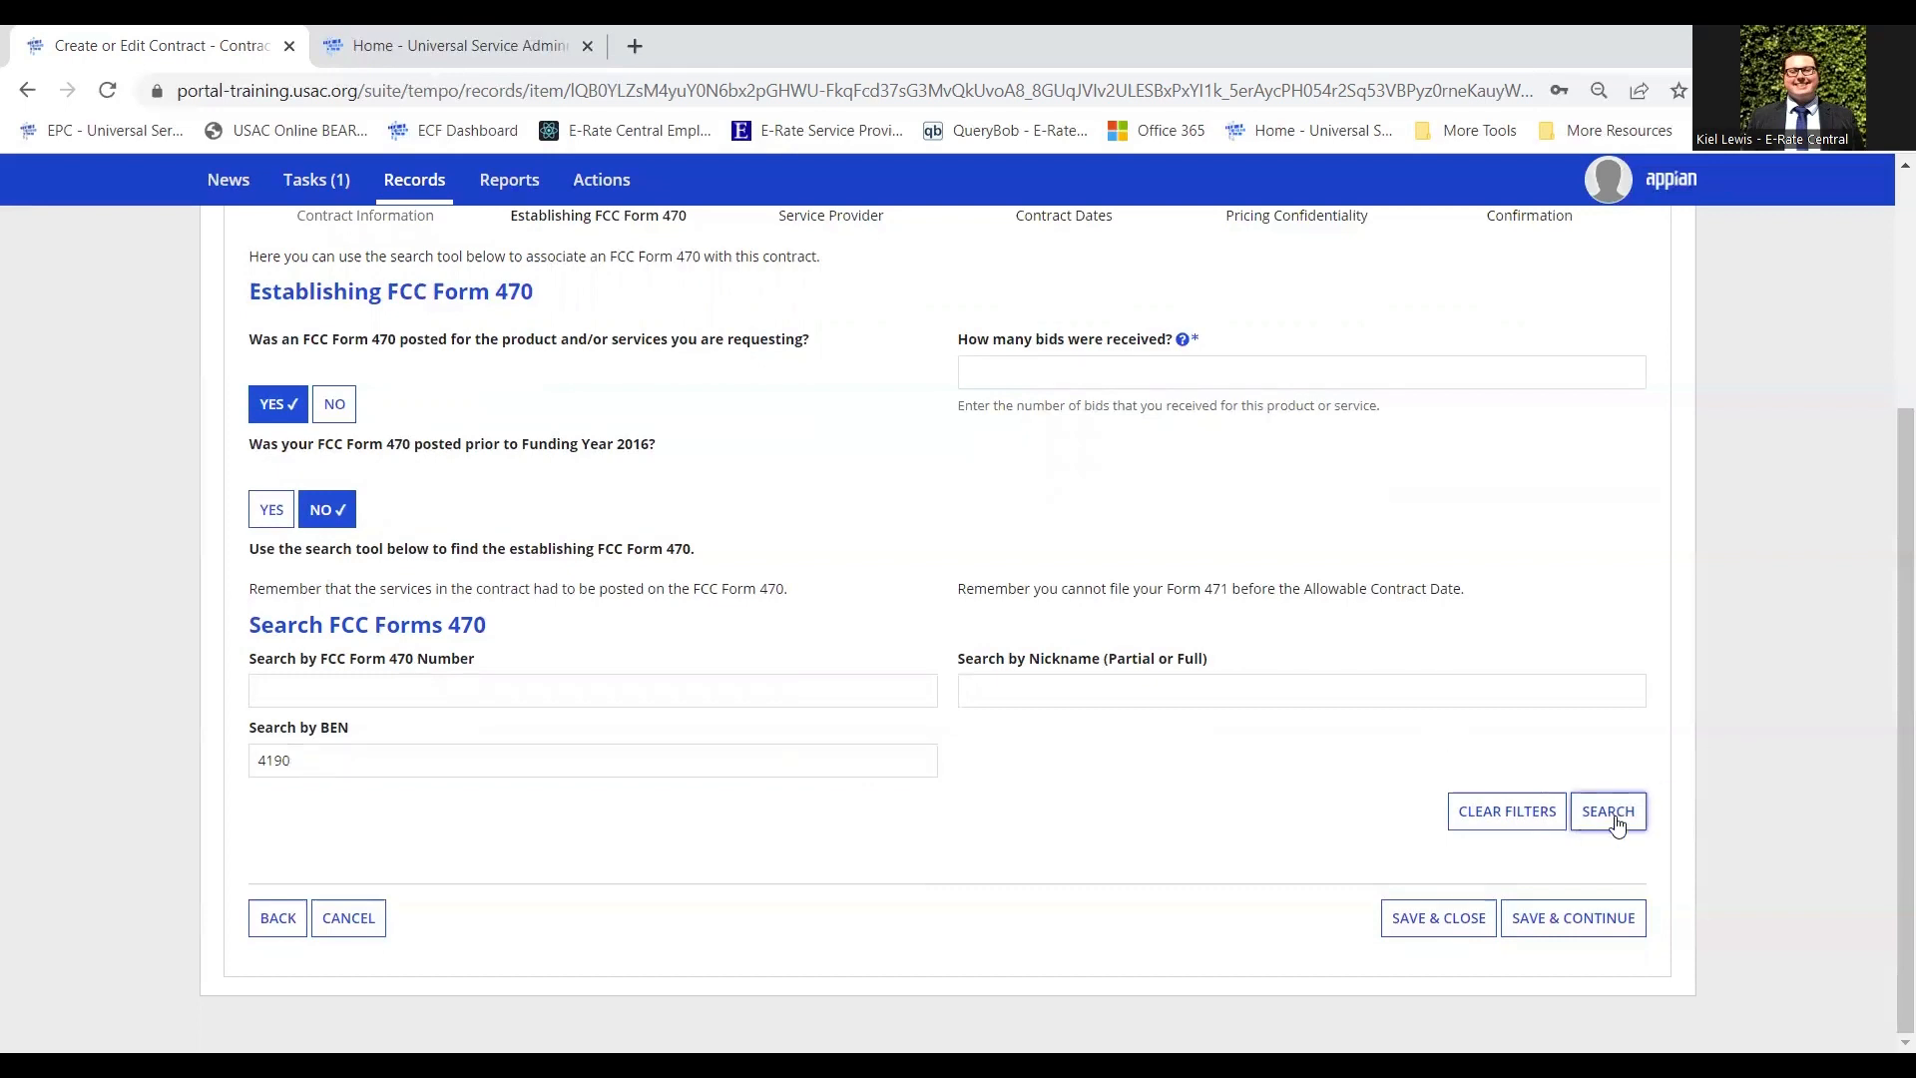
pyautogui.scroll(-1, 1205, 626)
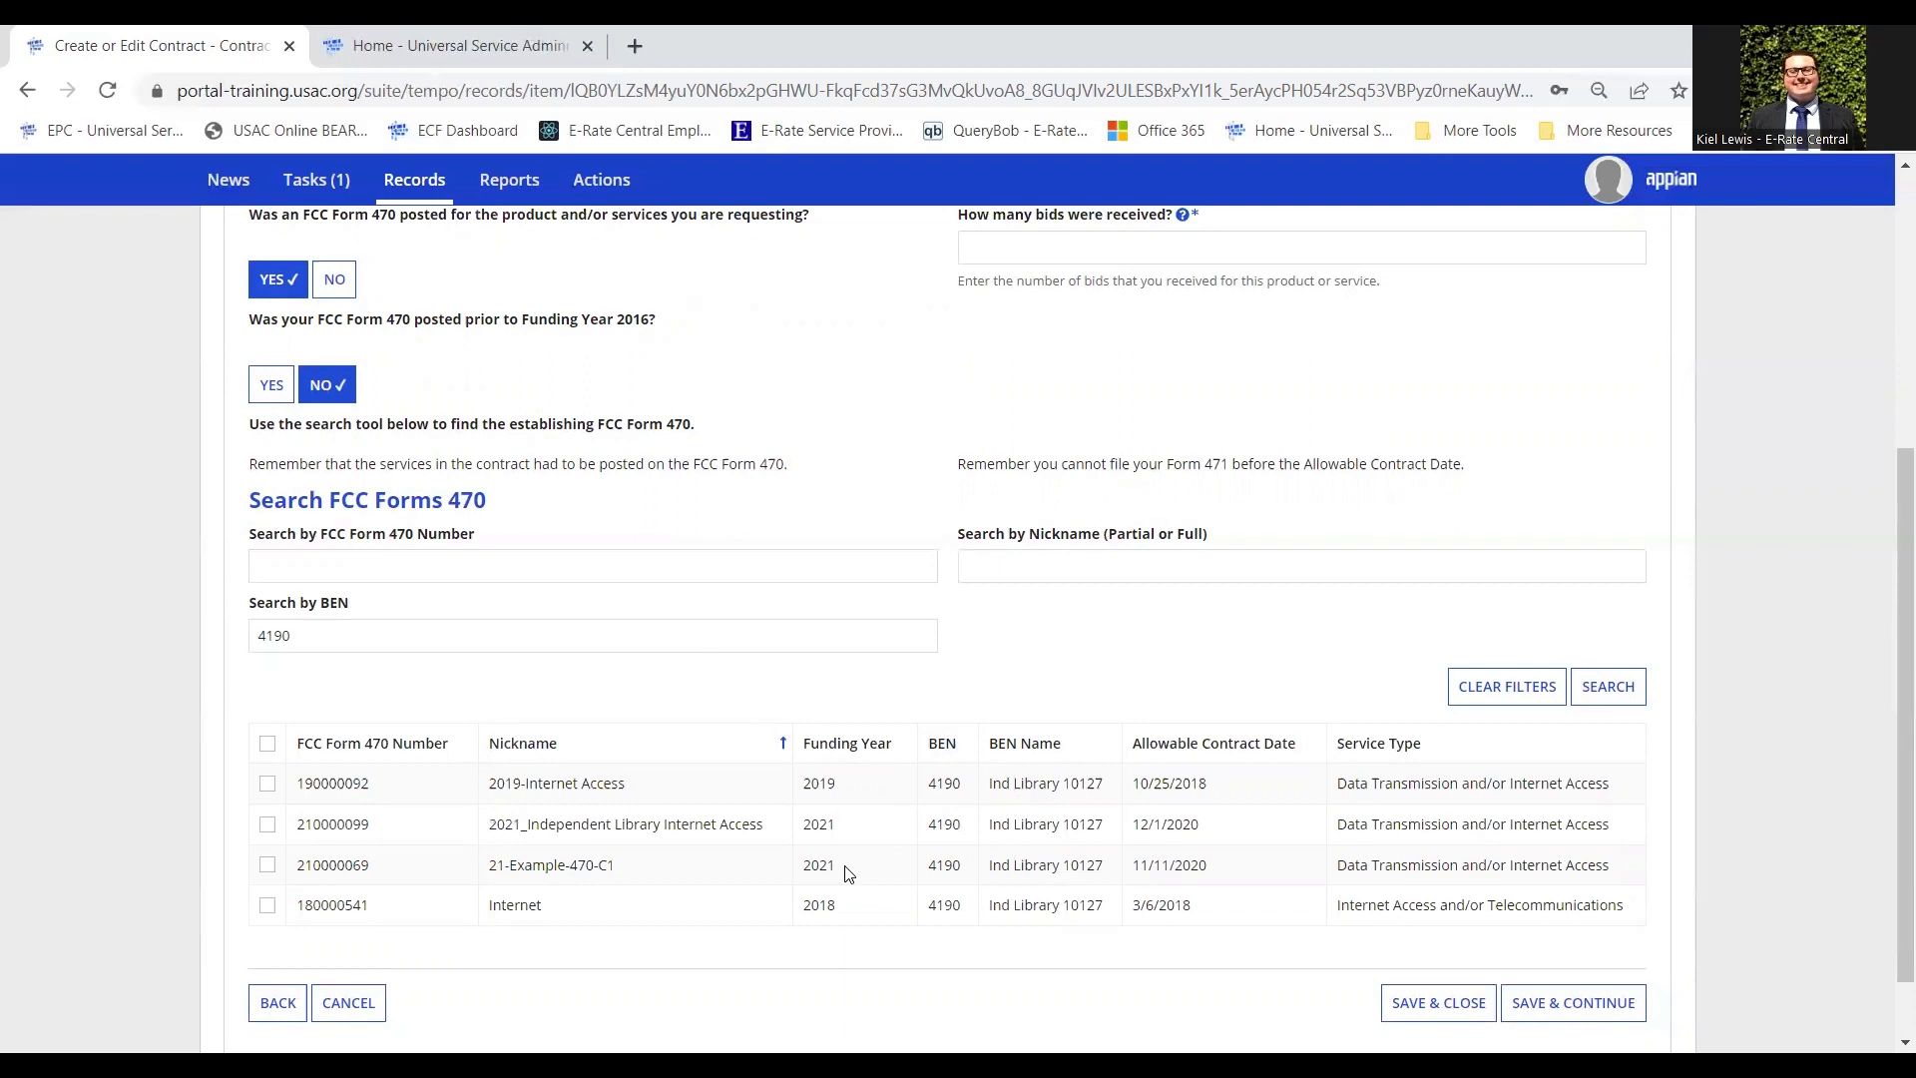
# - Associate the 2021_Independent Library Internet Access Form 470, set the number of bids received to 3, and save and continue
pyautogui.click(268, 825)
pyautogui.scroll(1, 1218, 685)
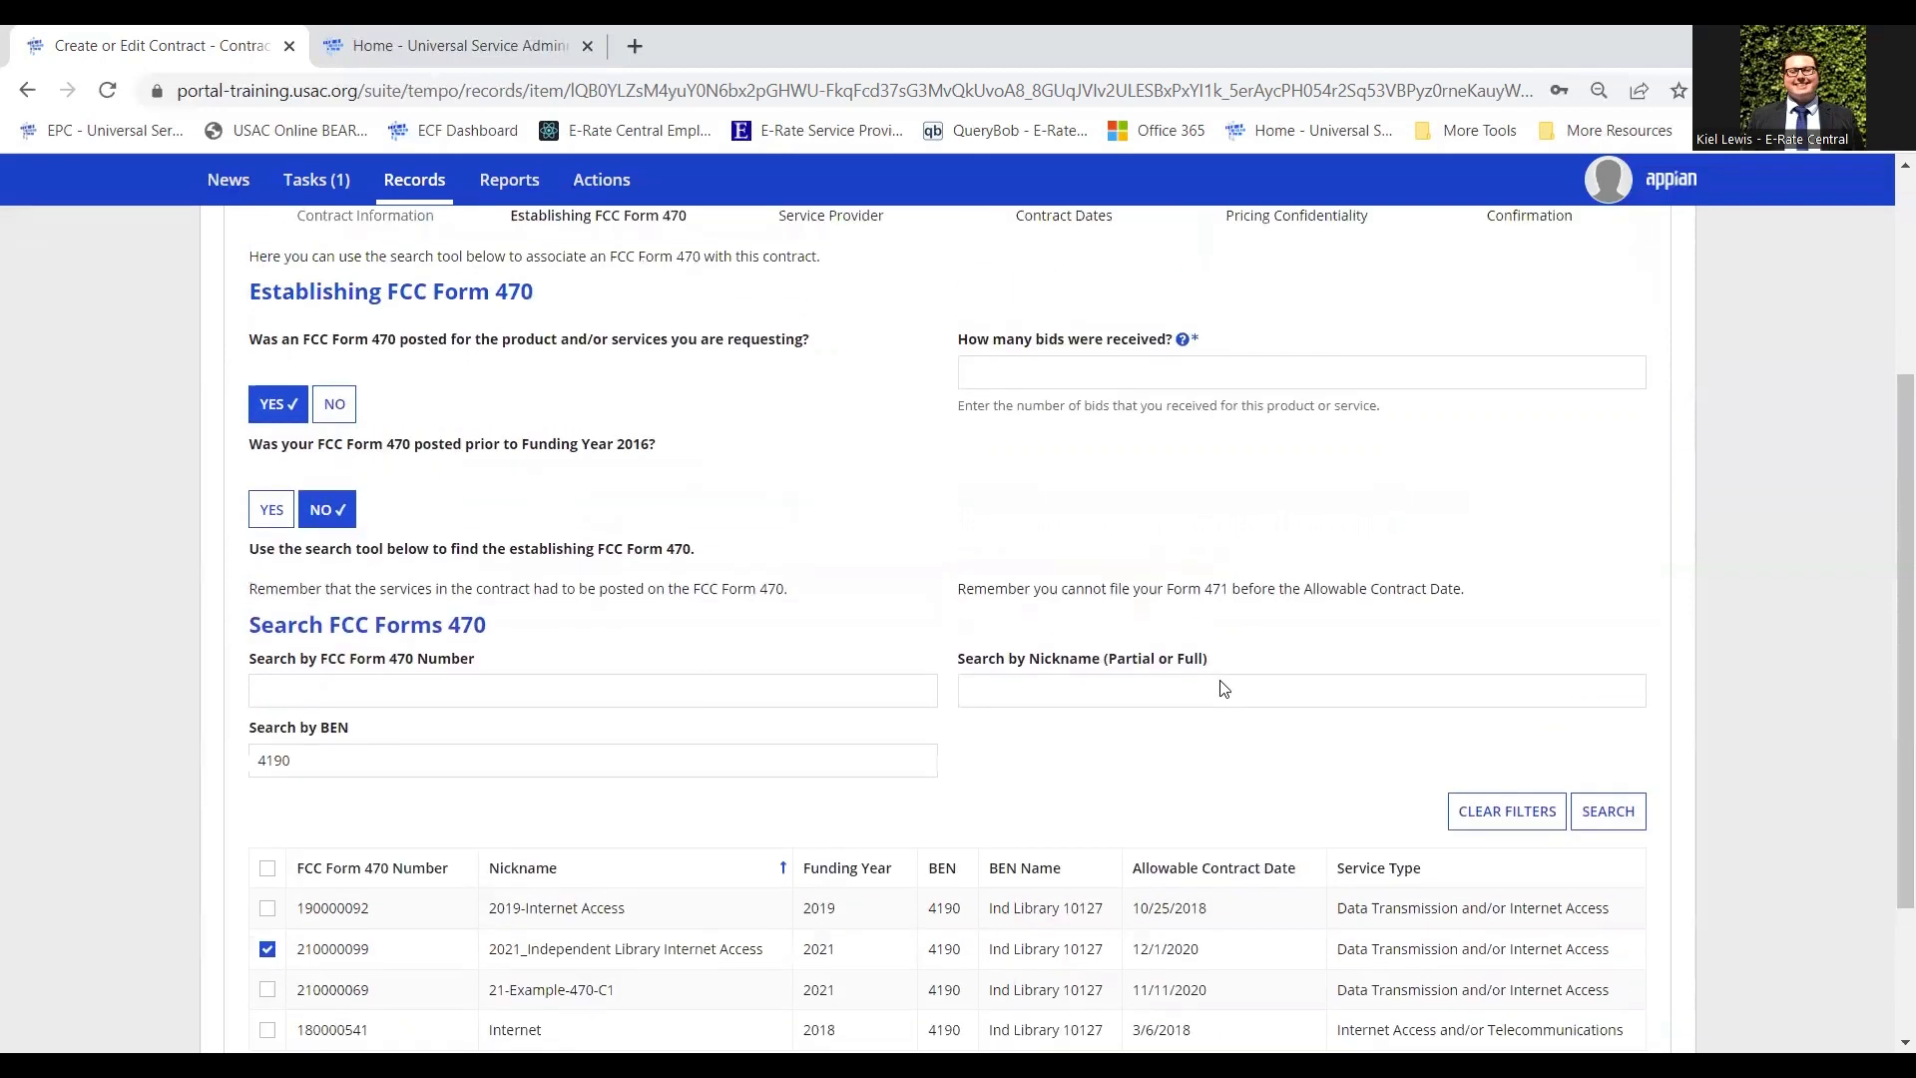
pyautogui.click(1095, 364)
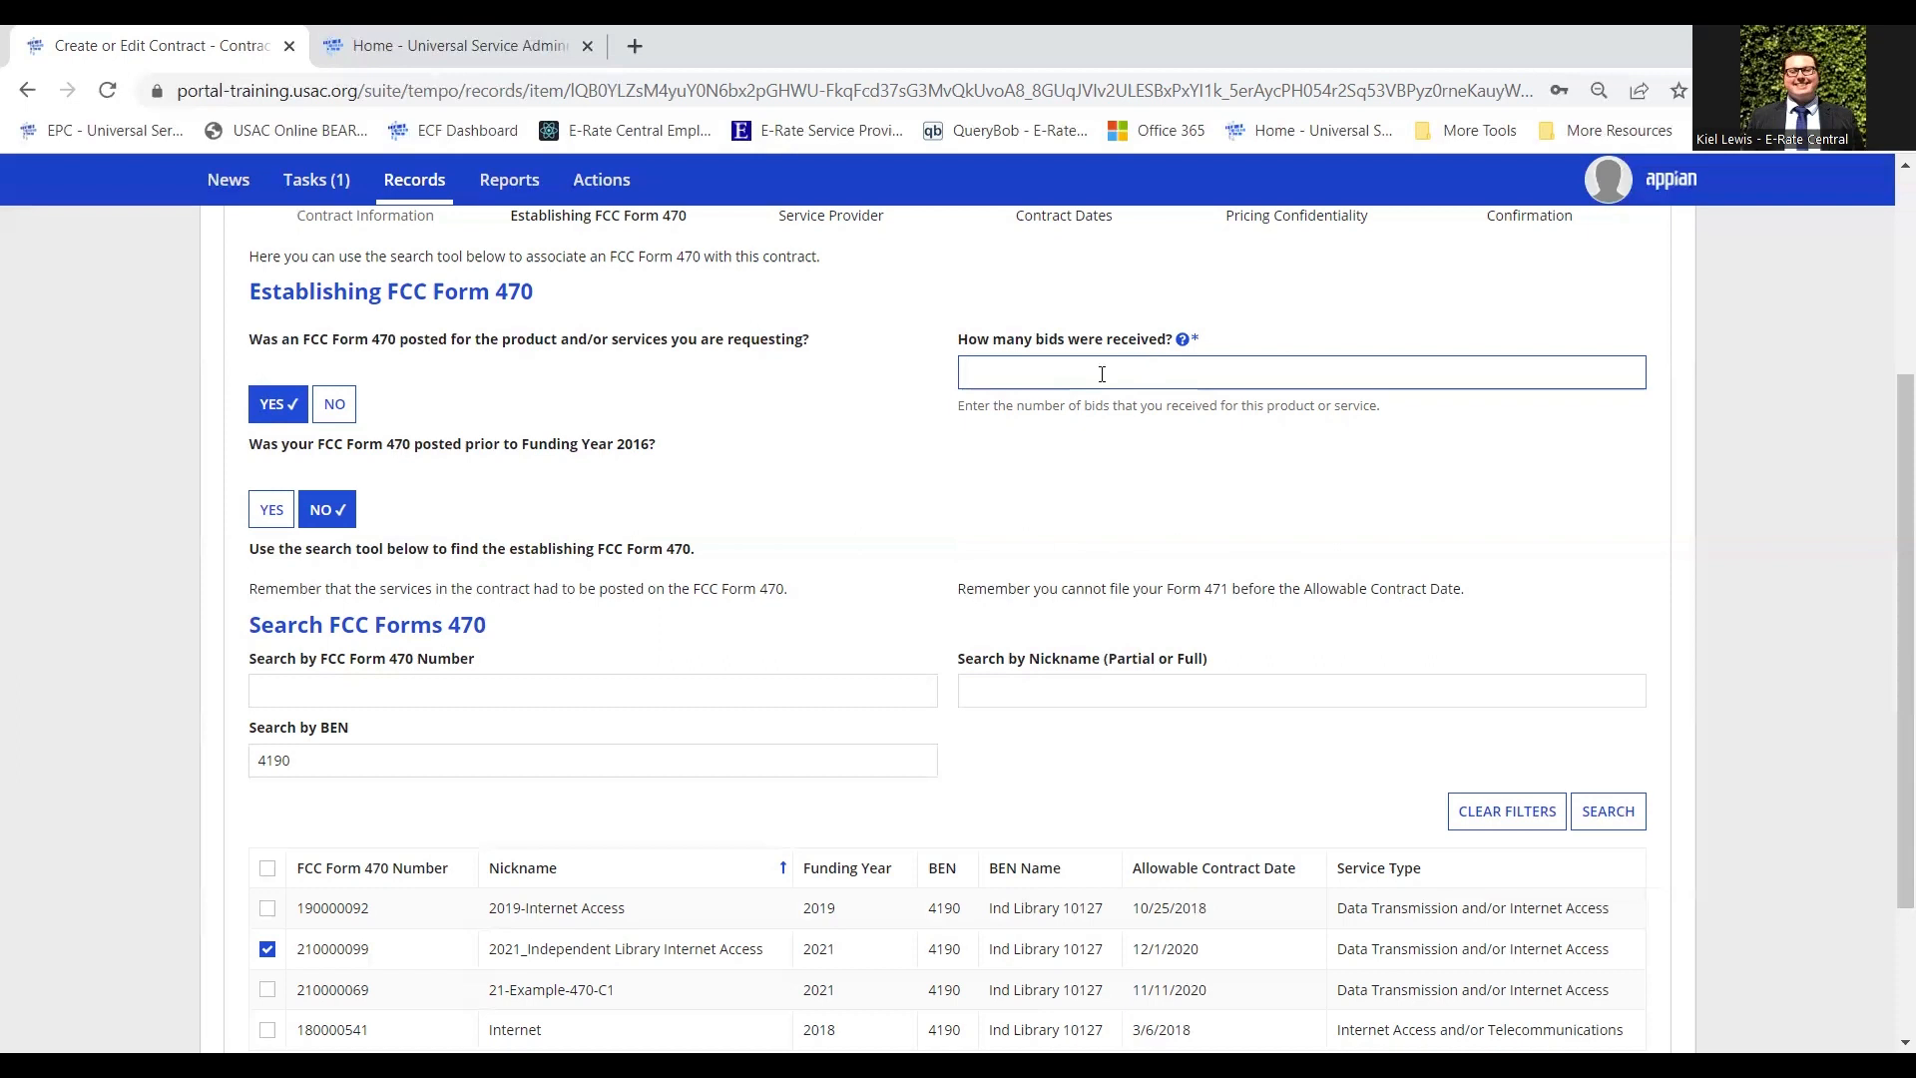
pyautogui.write('3')
pyautogui.click(1278, 518)
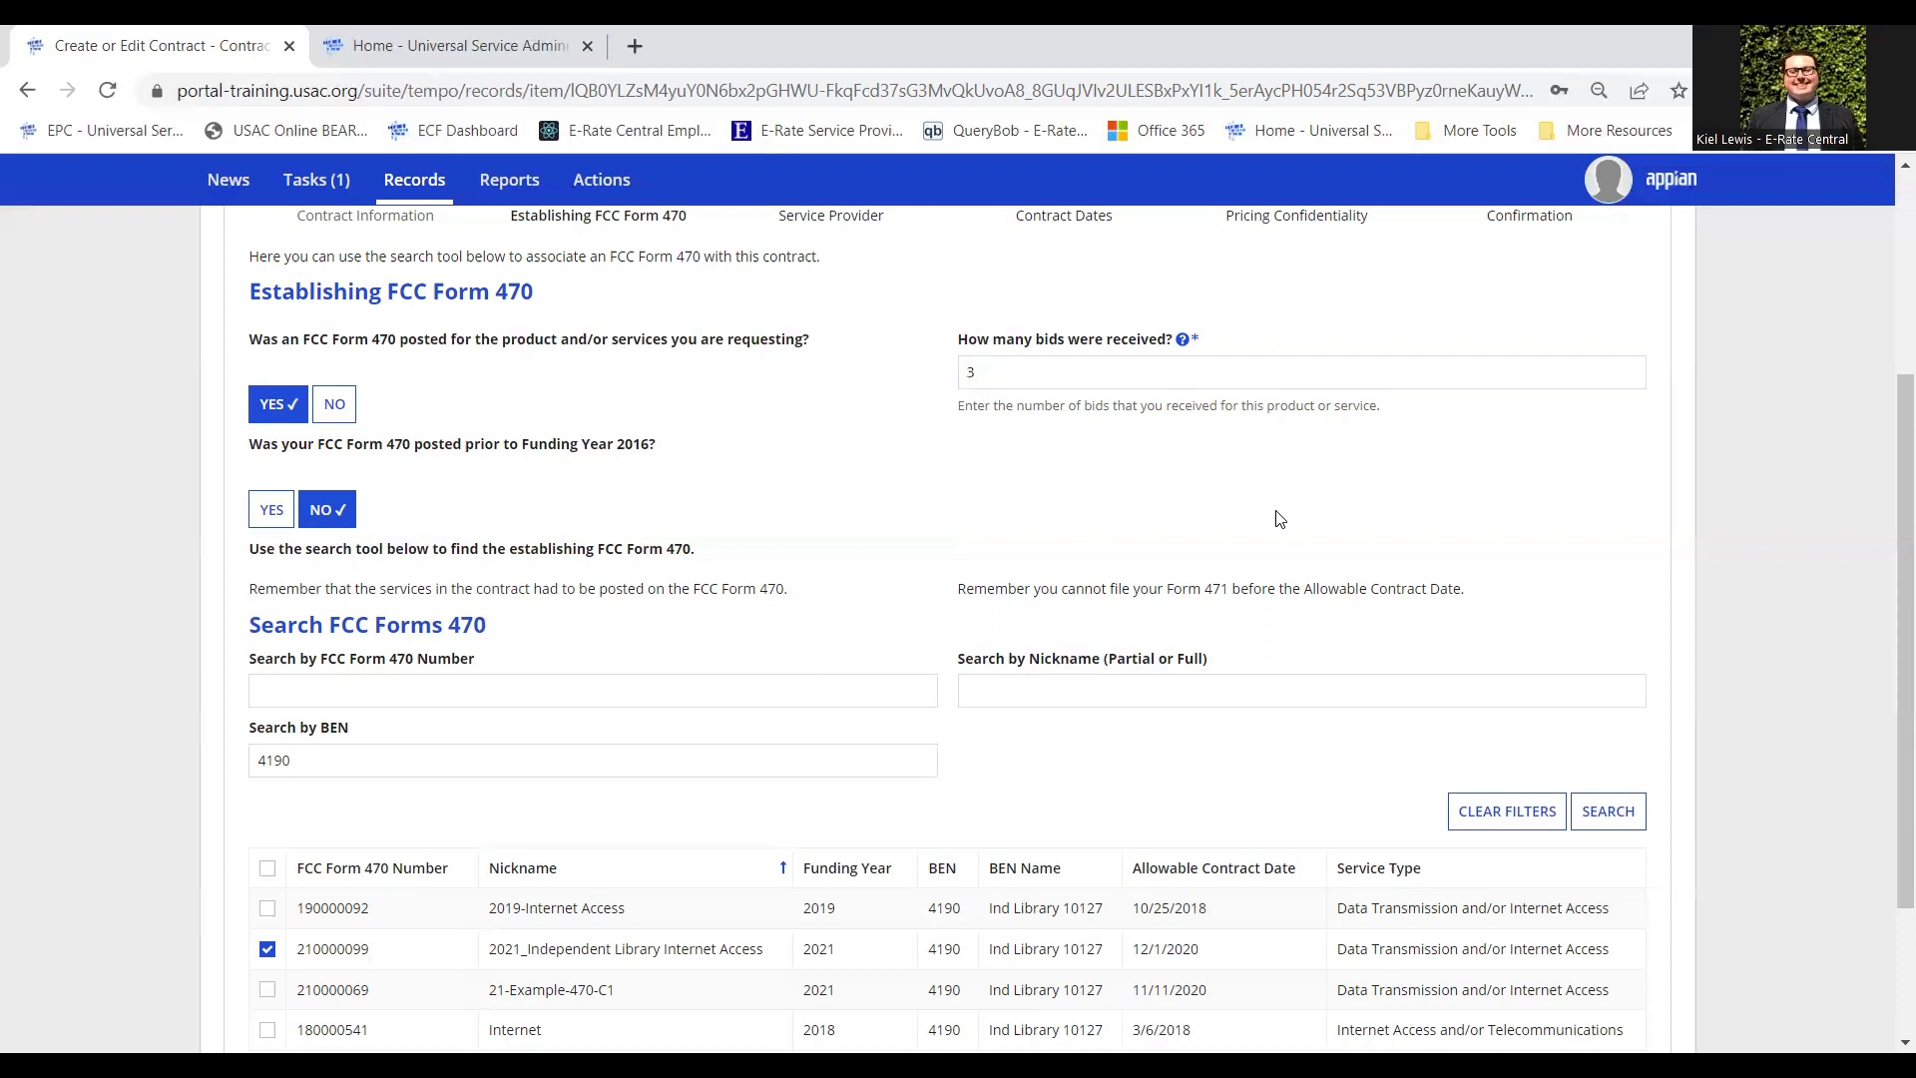
pyautogui.scroll(-1, 1297, 544)
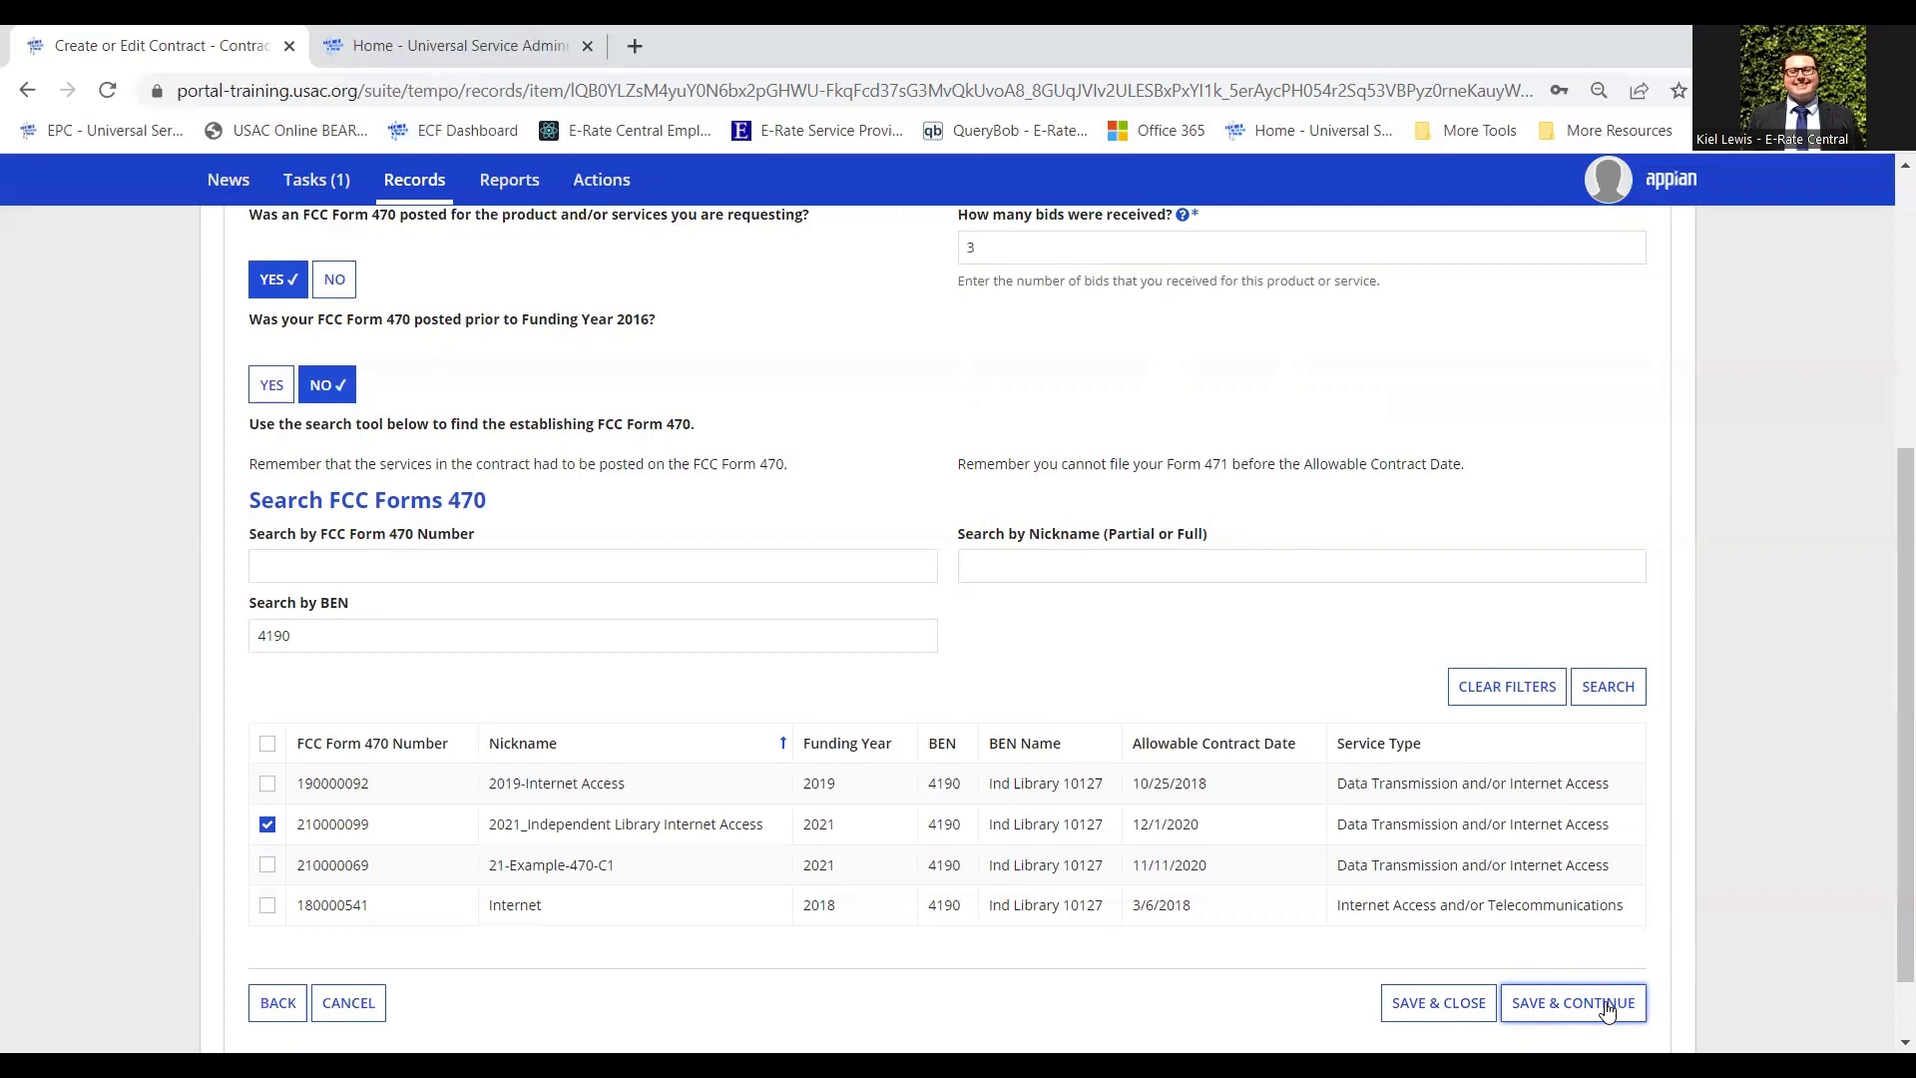
pyautogui.click(1573, 1003)
# - Leave the service provider account number blank and search the service providers by the partial name S
pyautogui.scroll(-1, 817, 633)
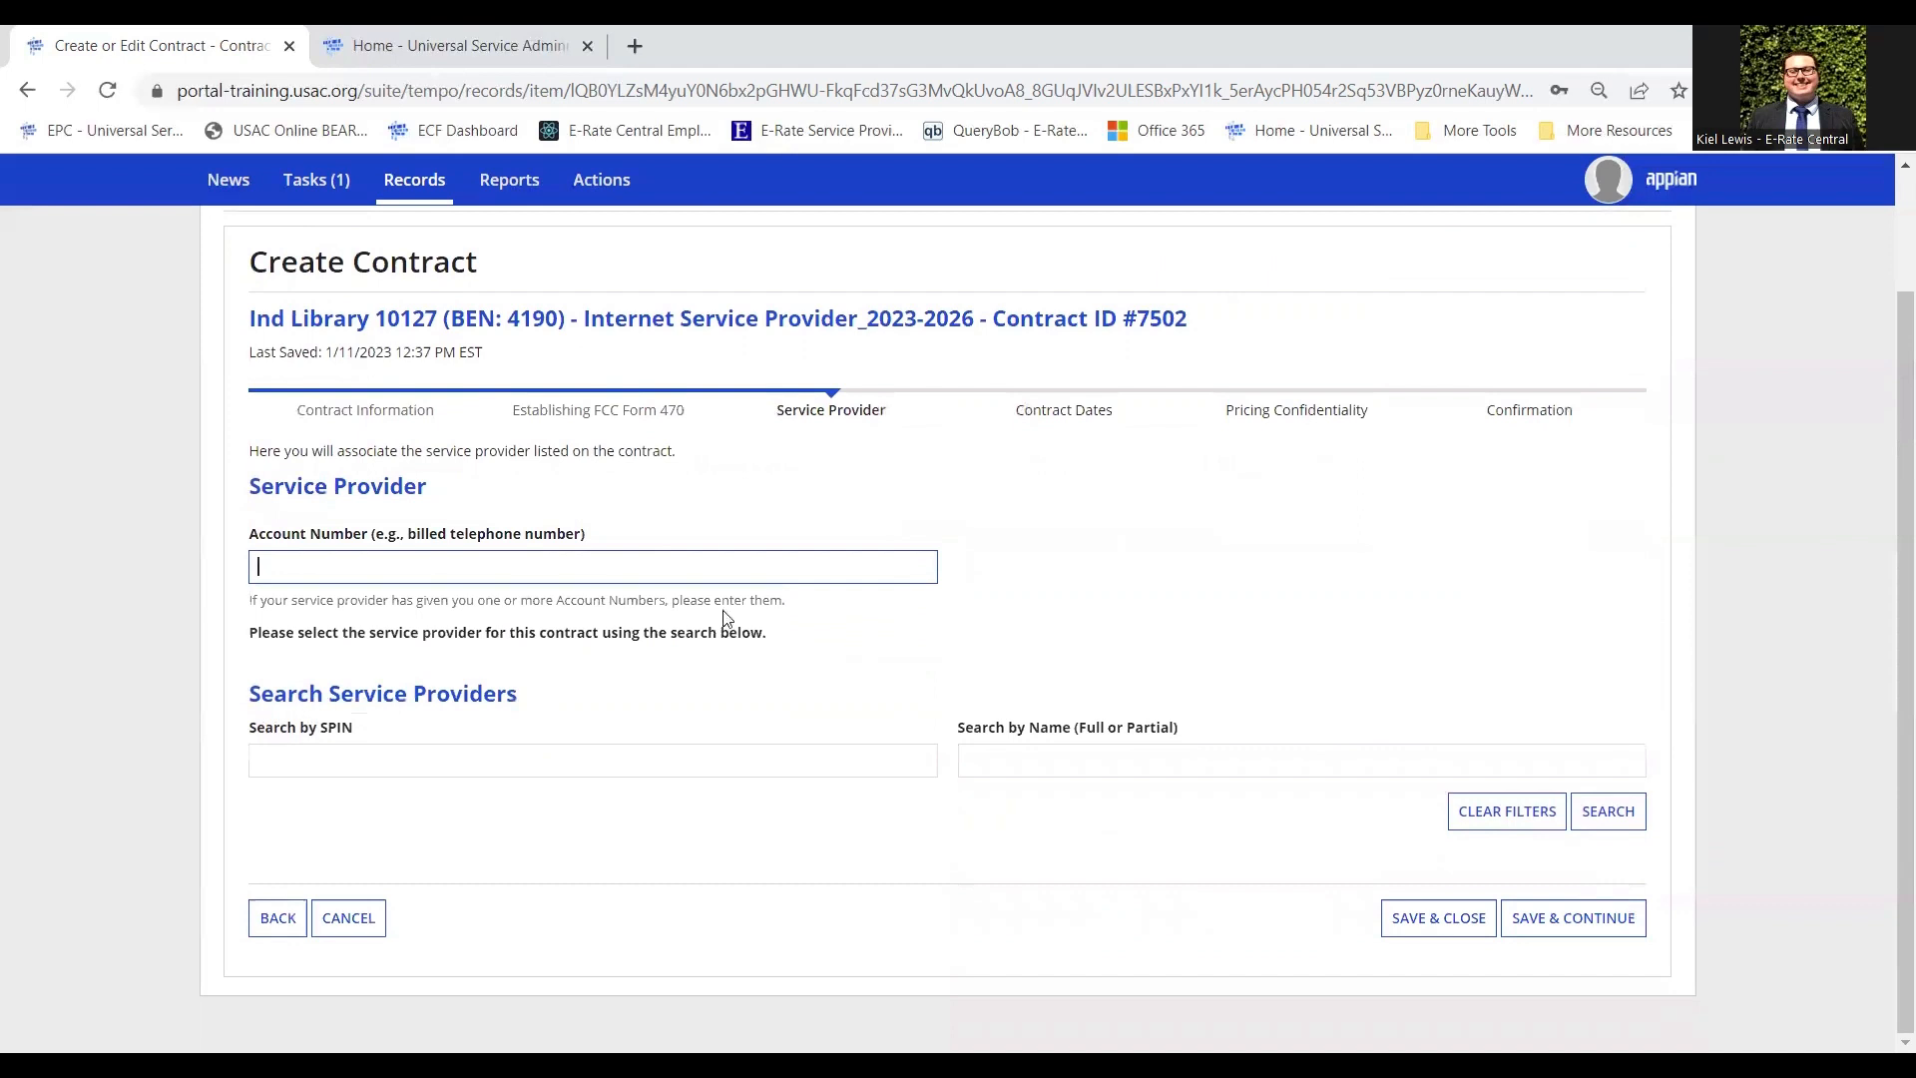
pyautogui.click(611, 588)
pyautogui.click(632, 561)
pyautogui.click(607, 765)
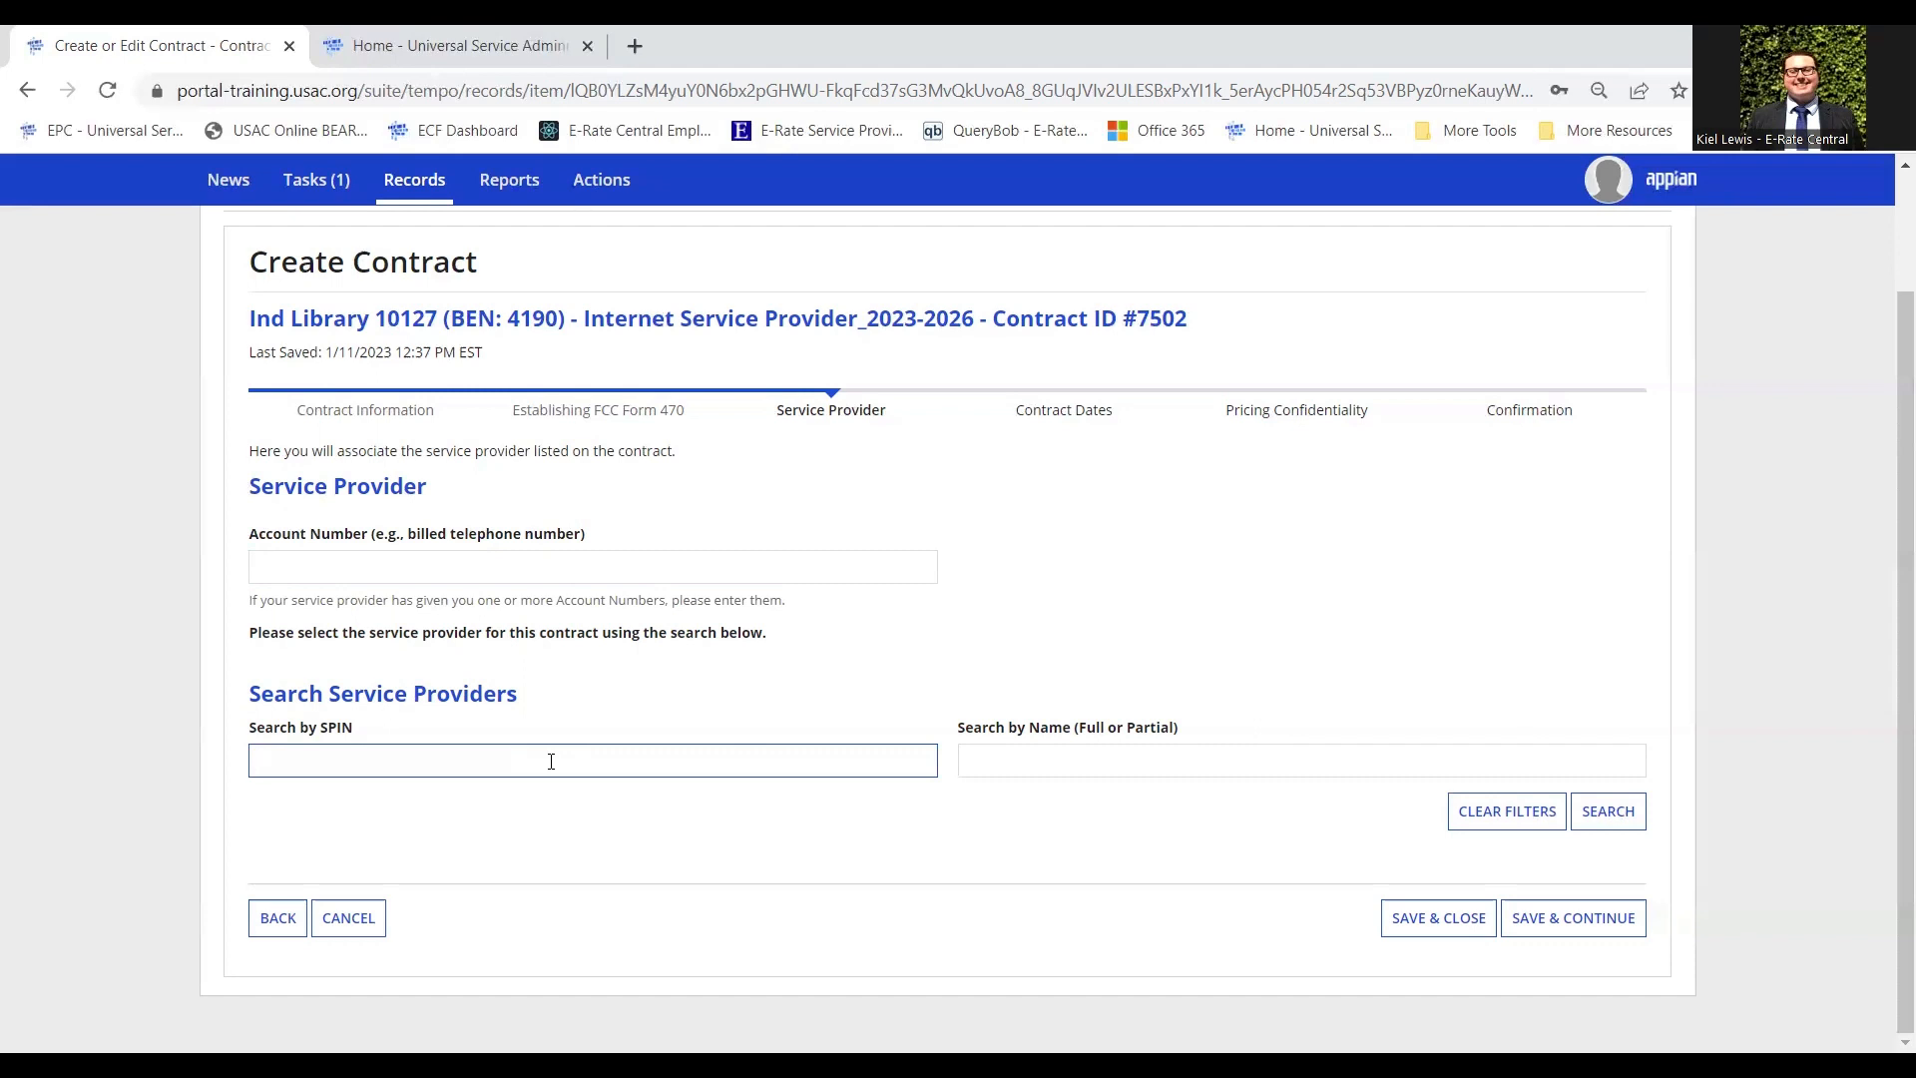
pyautogui.click(1089, 750)
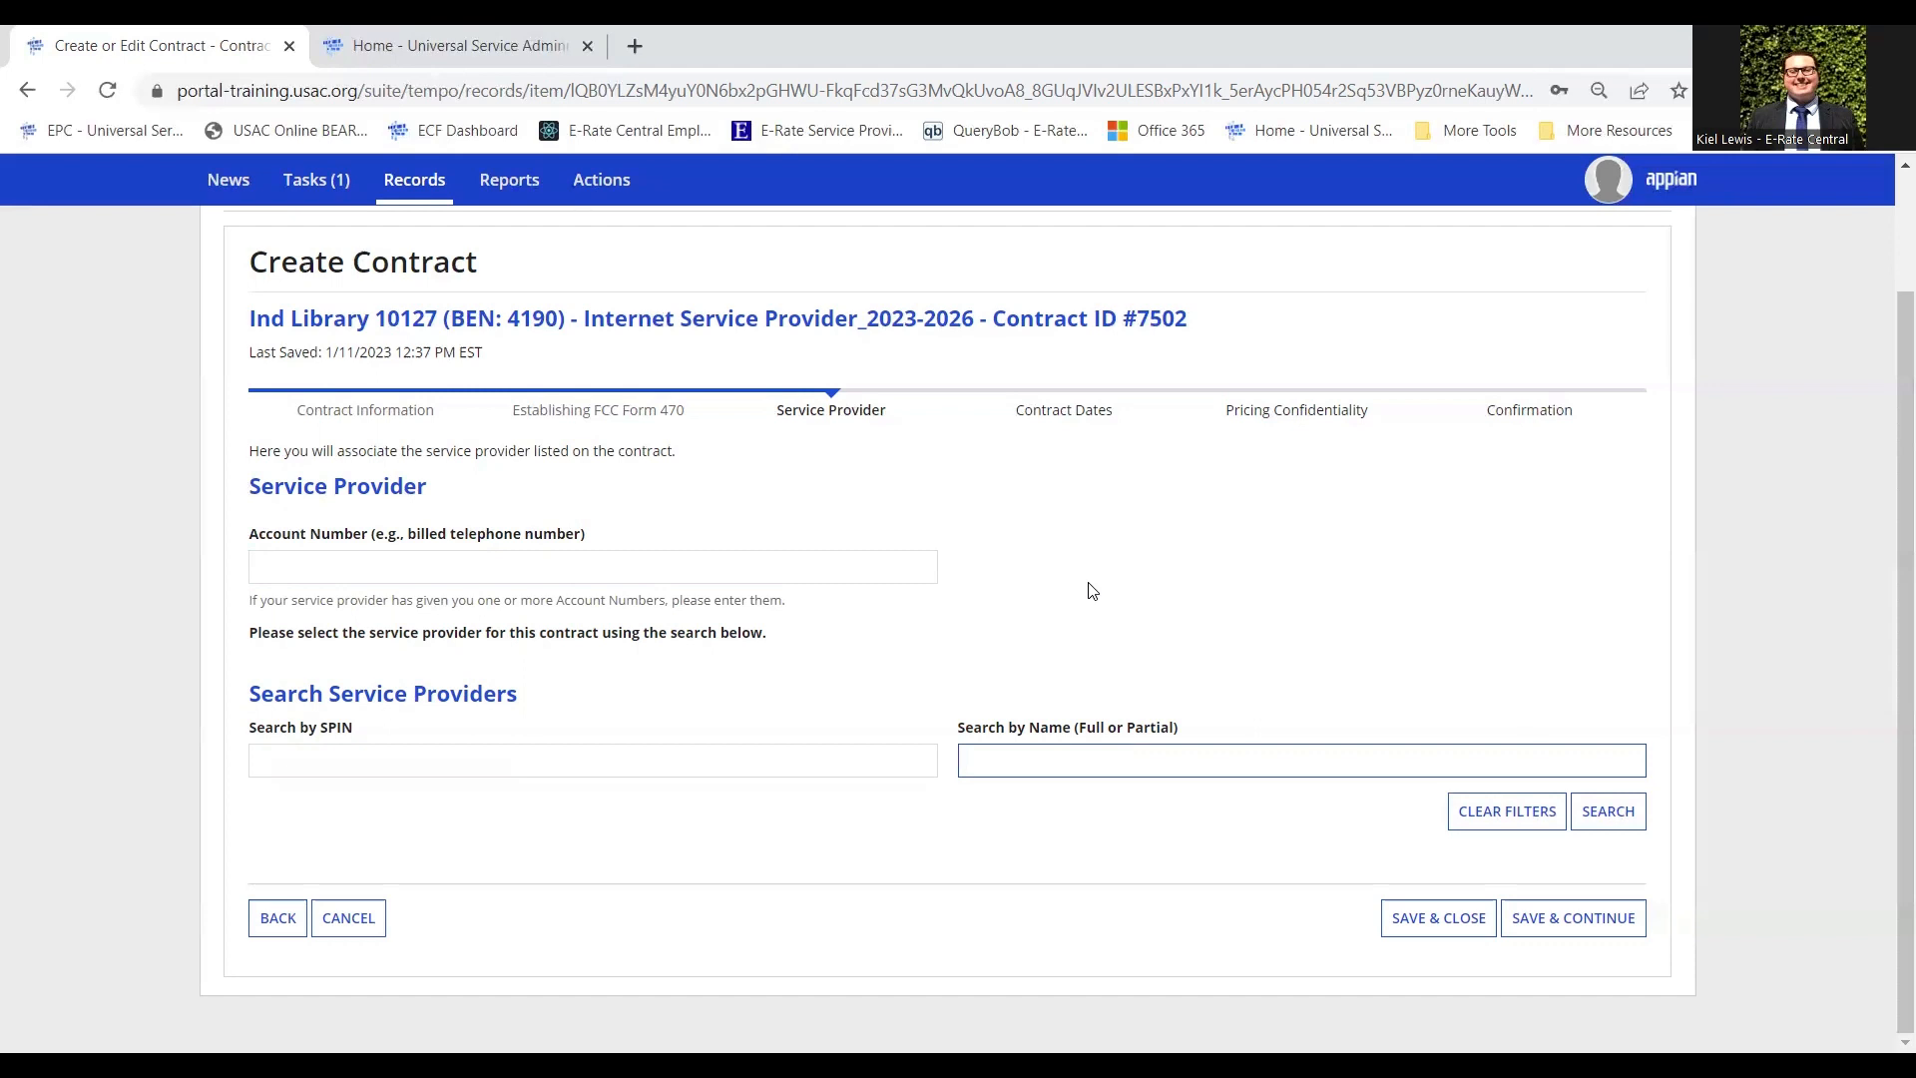
pyautogui.write('S')
pyautogui.click(1605, 811)
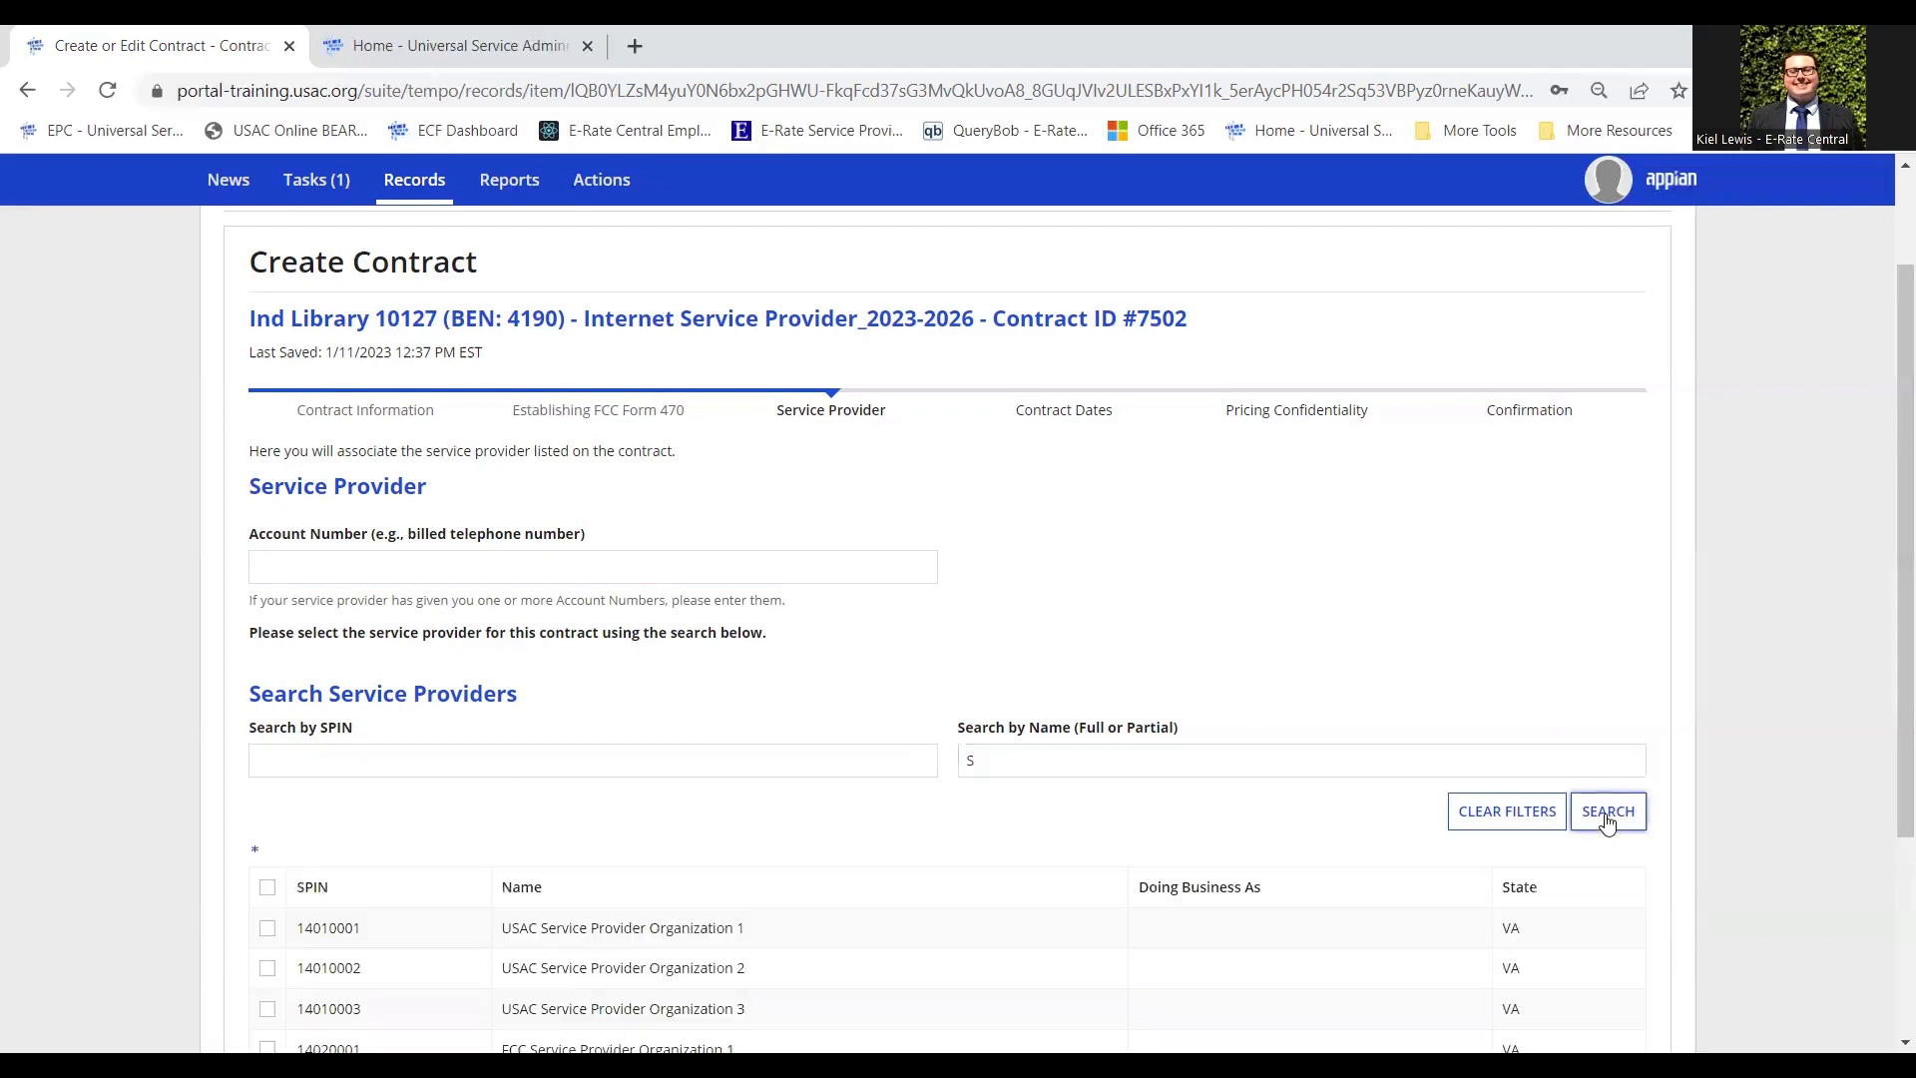
# - Select USAC Service Provider Organization 1 as the contract's service provider, and save and continue
pyautogui.scroll(-1, 1696, 559)
pyautogui.scroll(-2, 1704, 542)
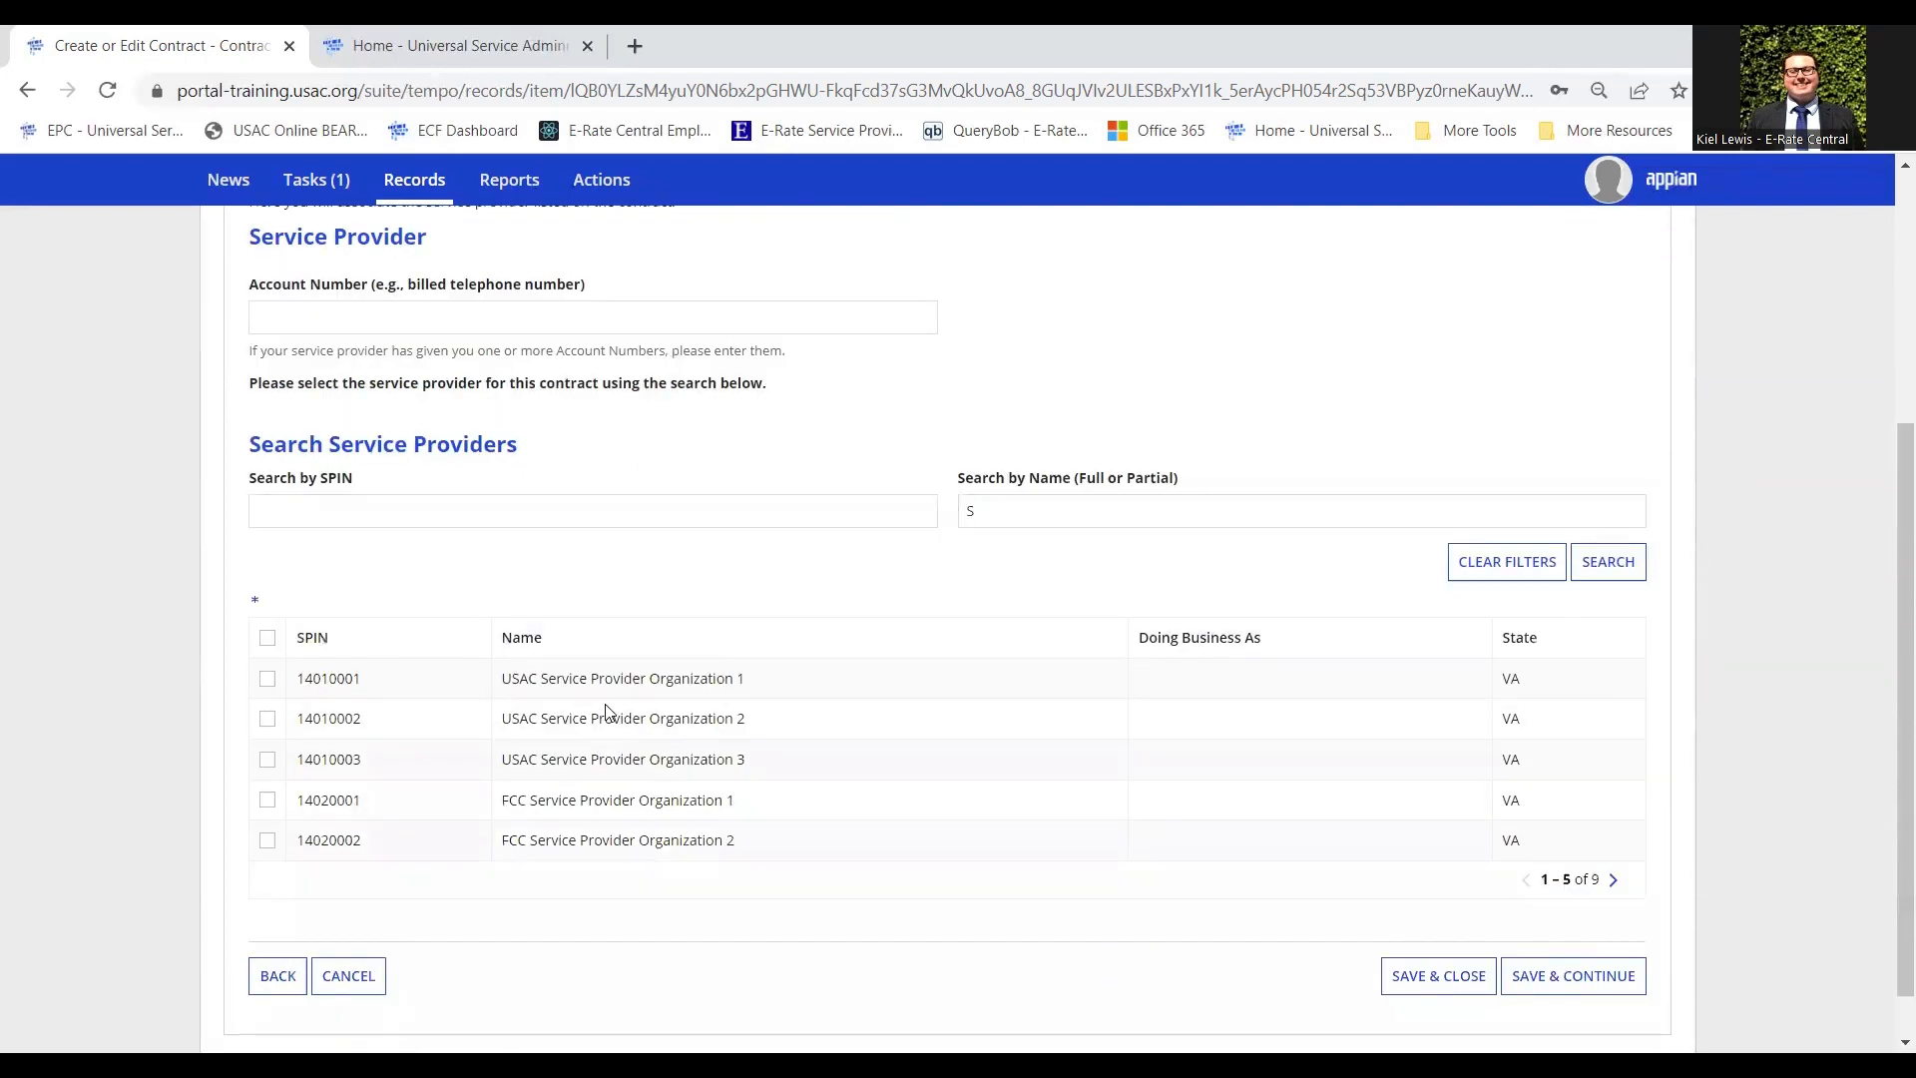
pyautogui.moveTo(551, 686); pyautogui.dragTo(760, 700)
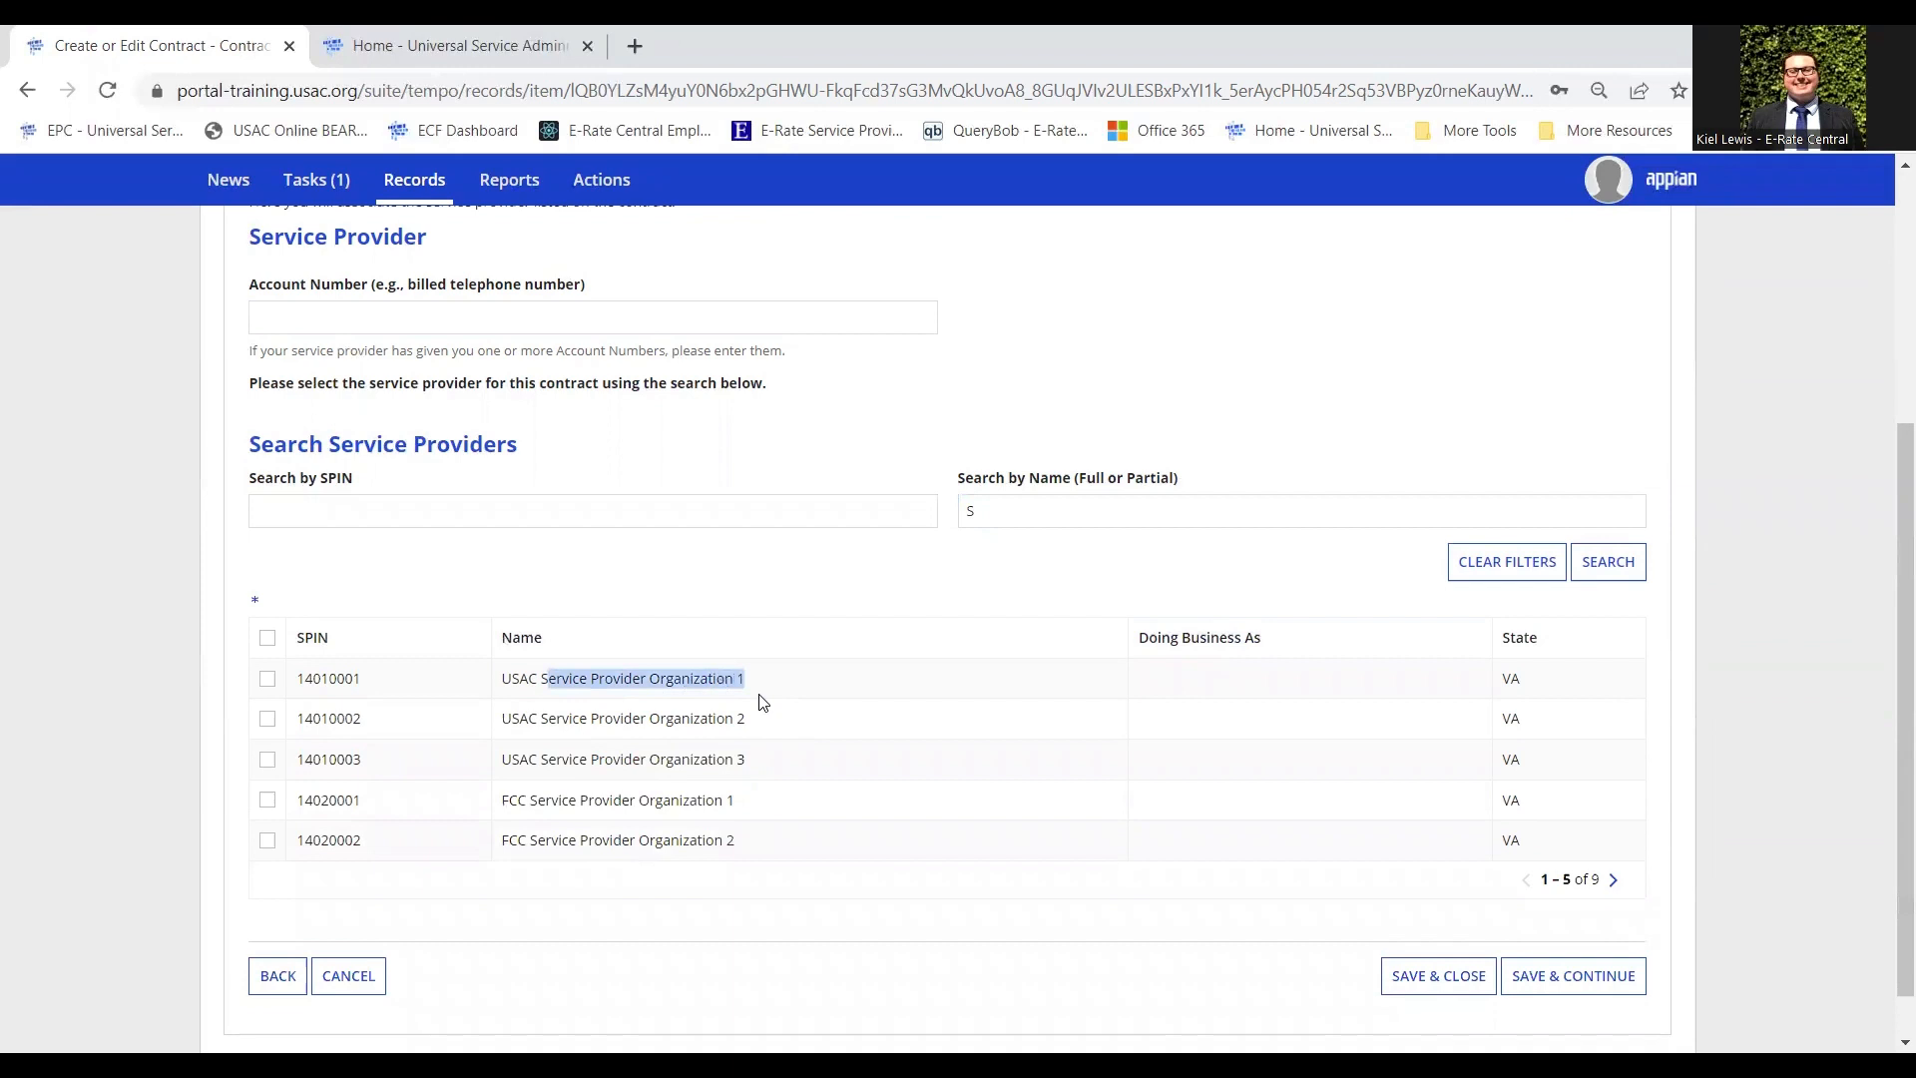
pyautogui.click(266, 679)
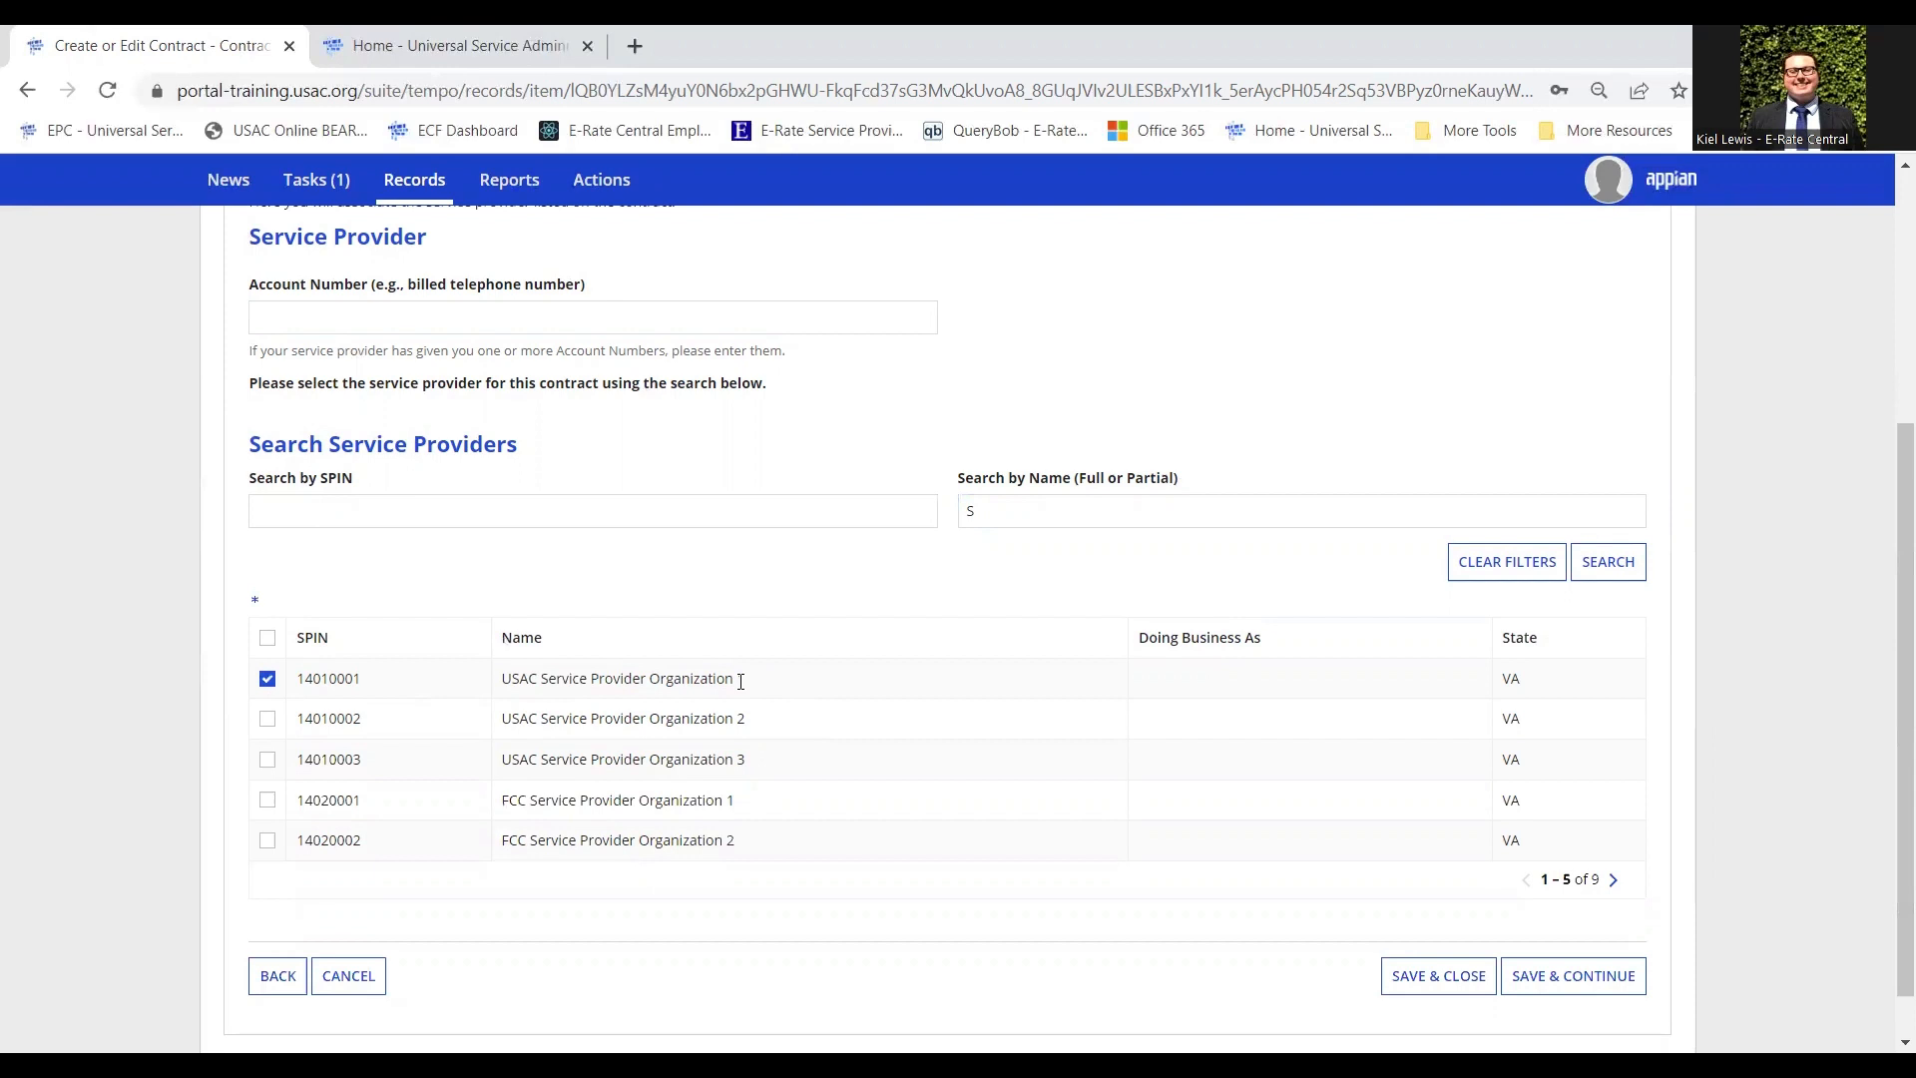
pyautogui.click(445, 514)
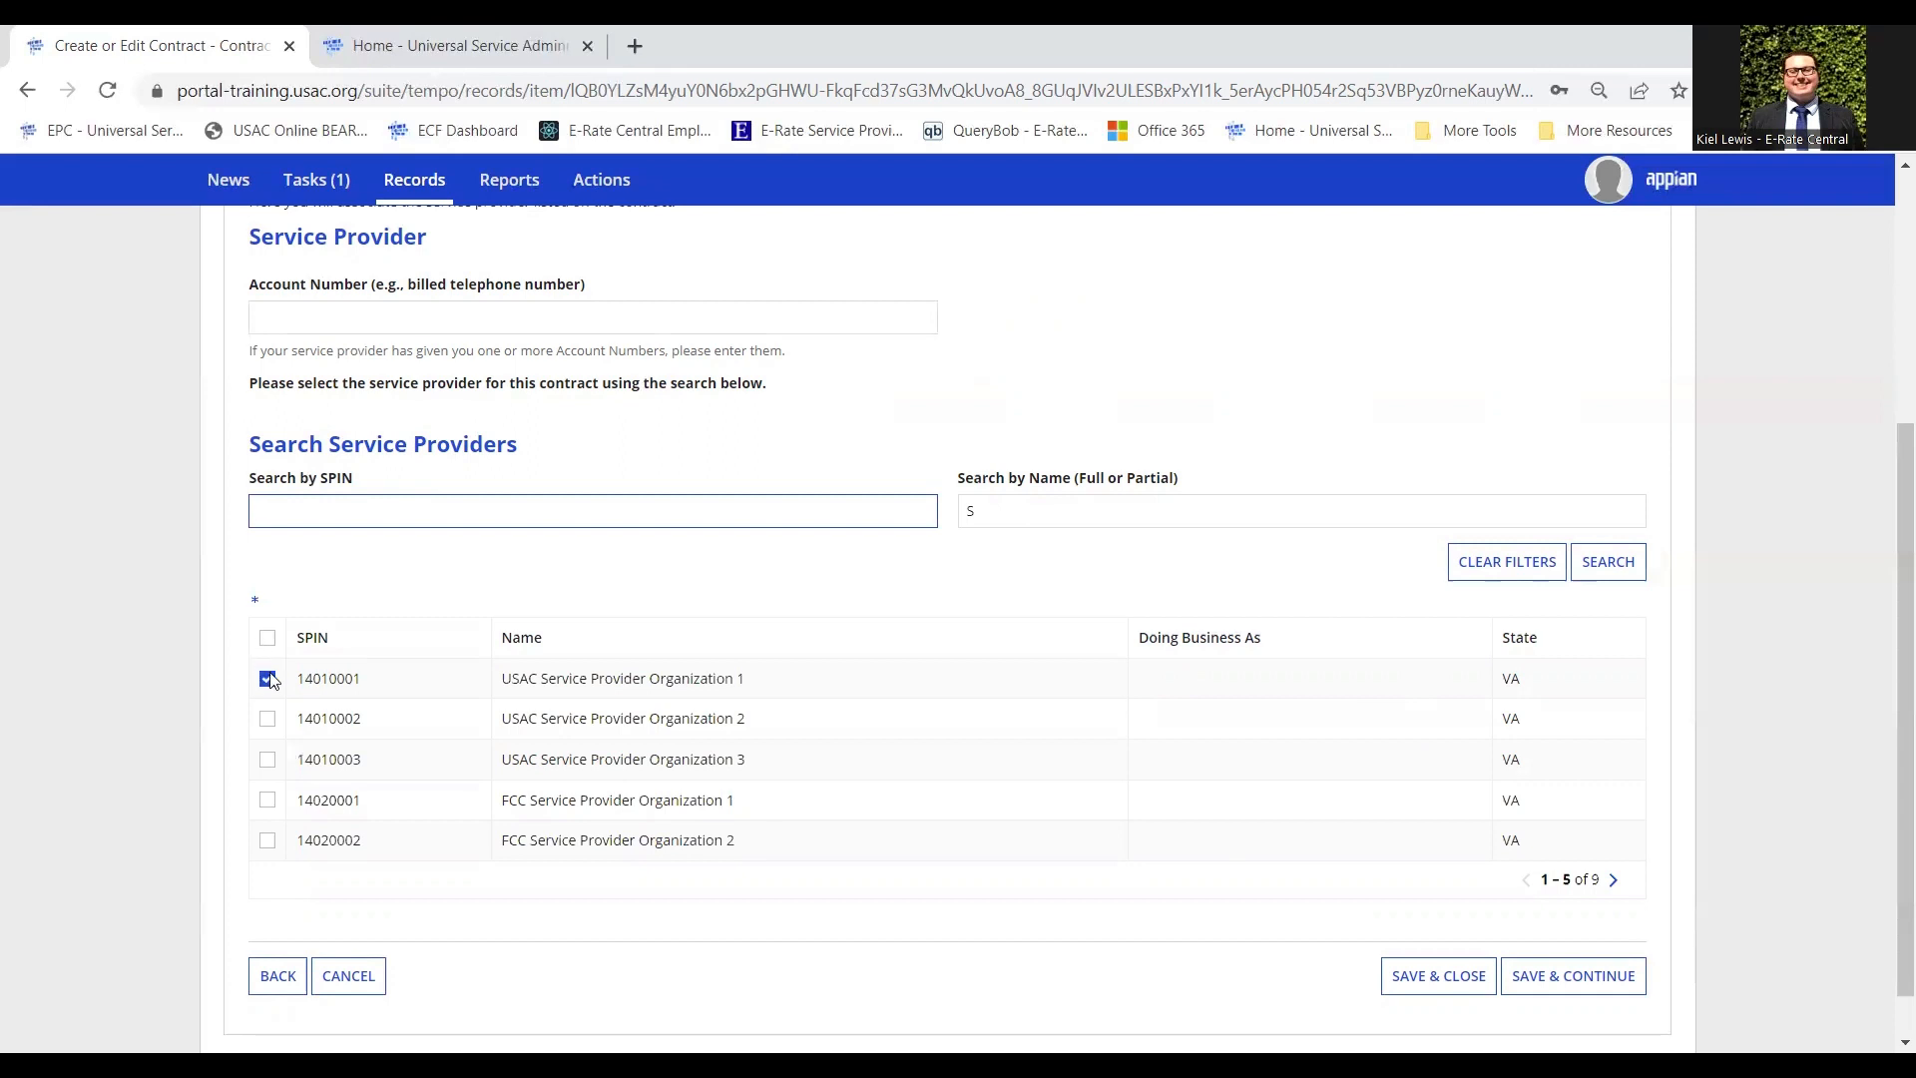
pyautogui.click(1614, 988)
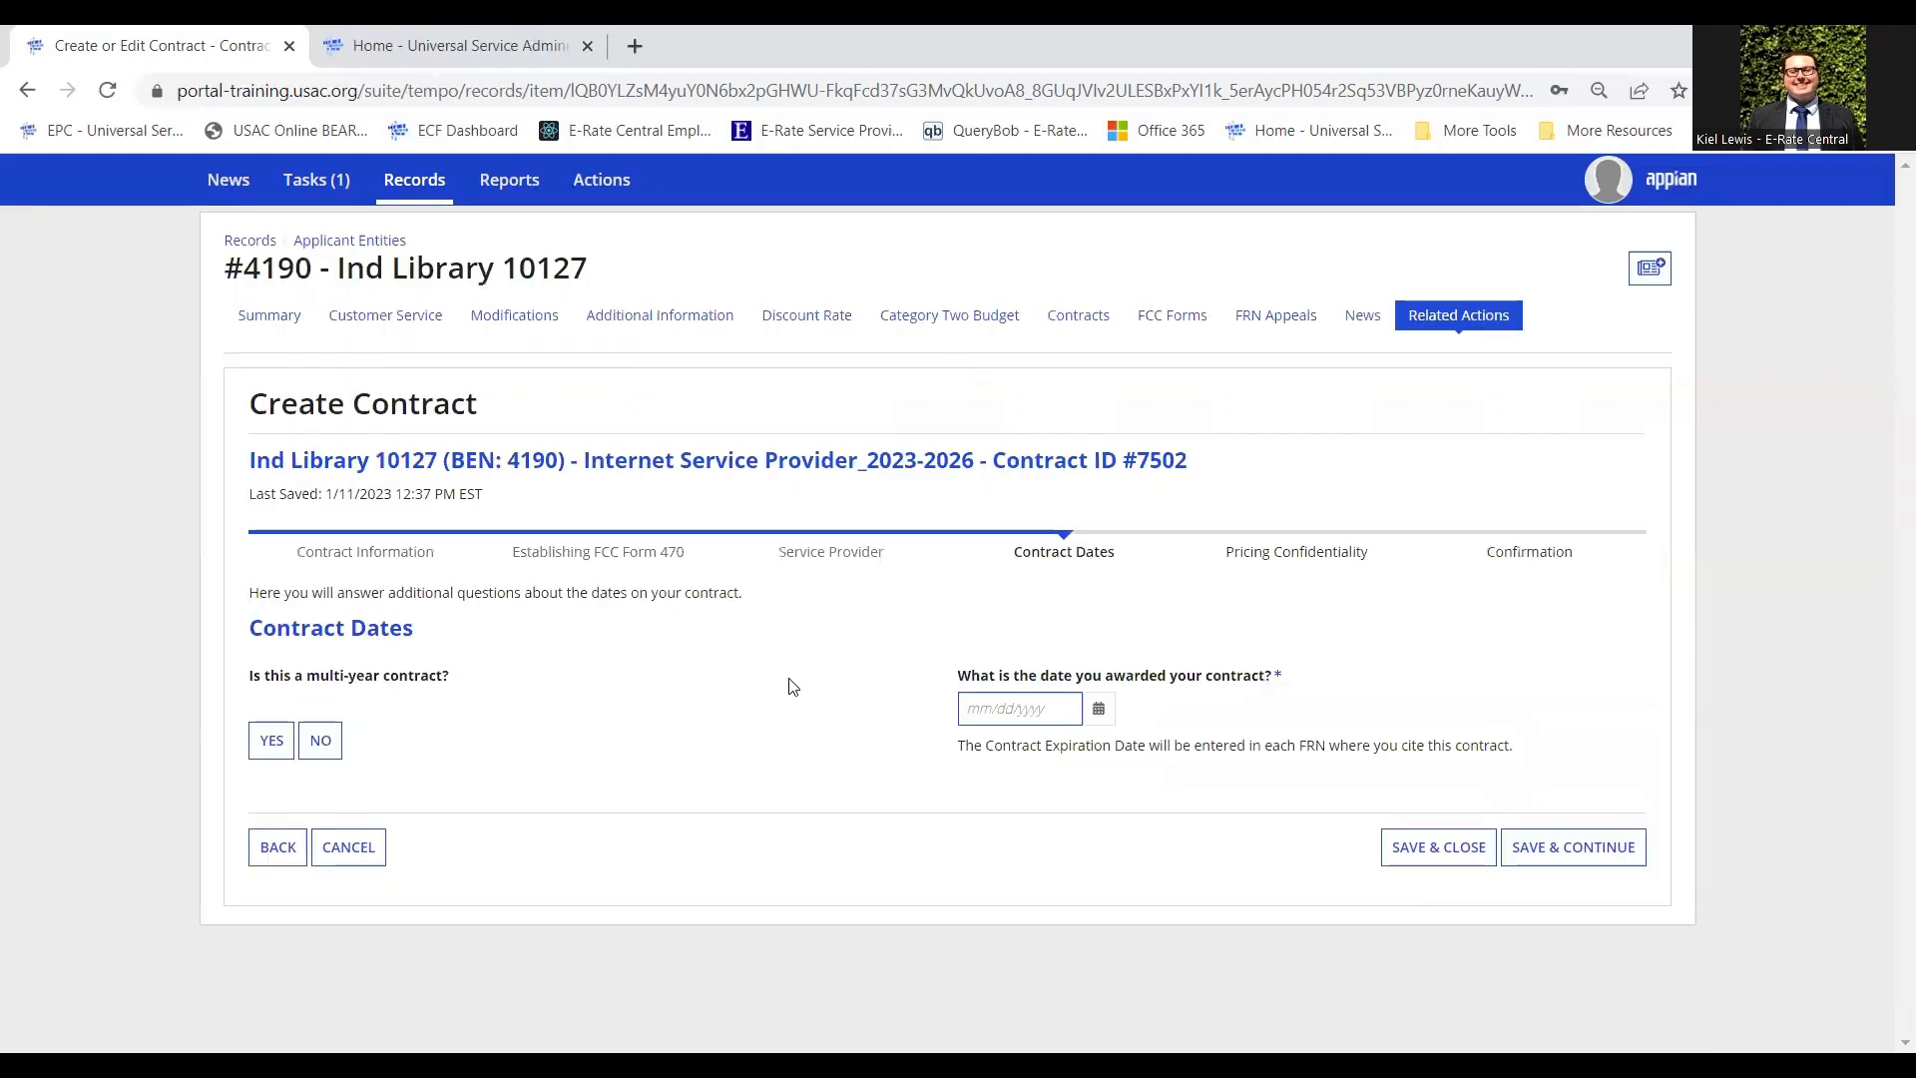
# - Answer Yes to the contract being multi-year and set its award date to 01/11/2023
pyautogui.click(750, 496)
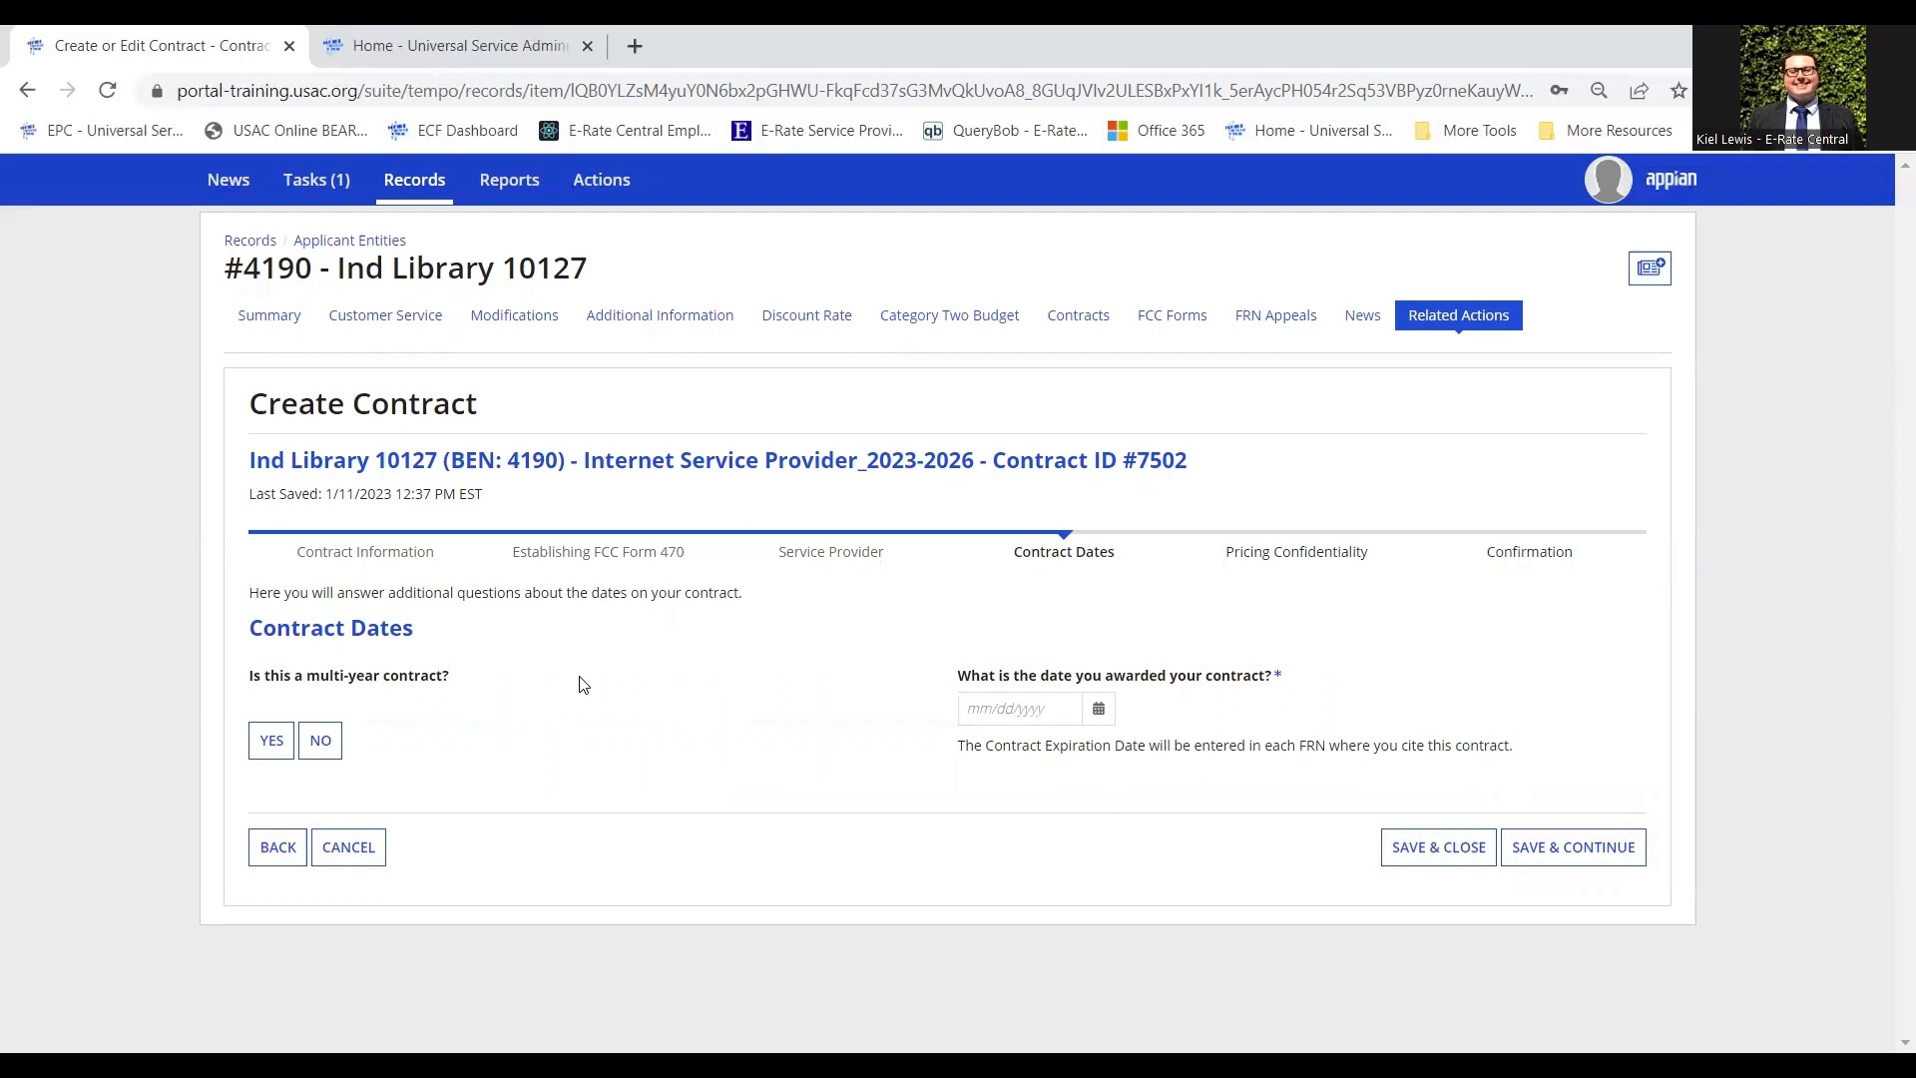
pyautogui.click(327, 748)
pyautogui.click(266, 748)
pyautogui.click(1001, 710)
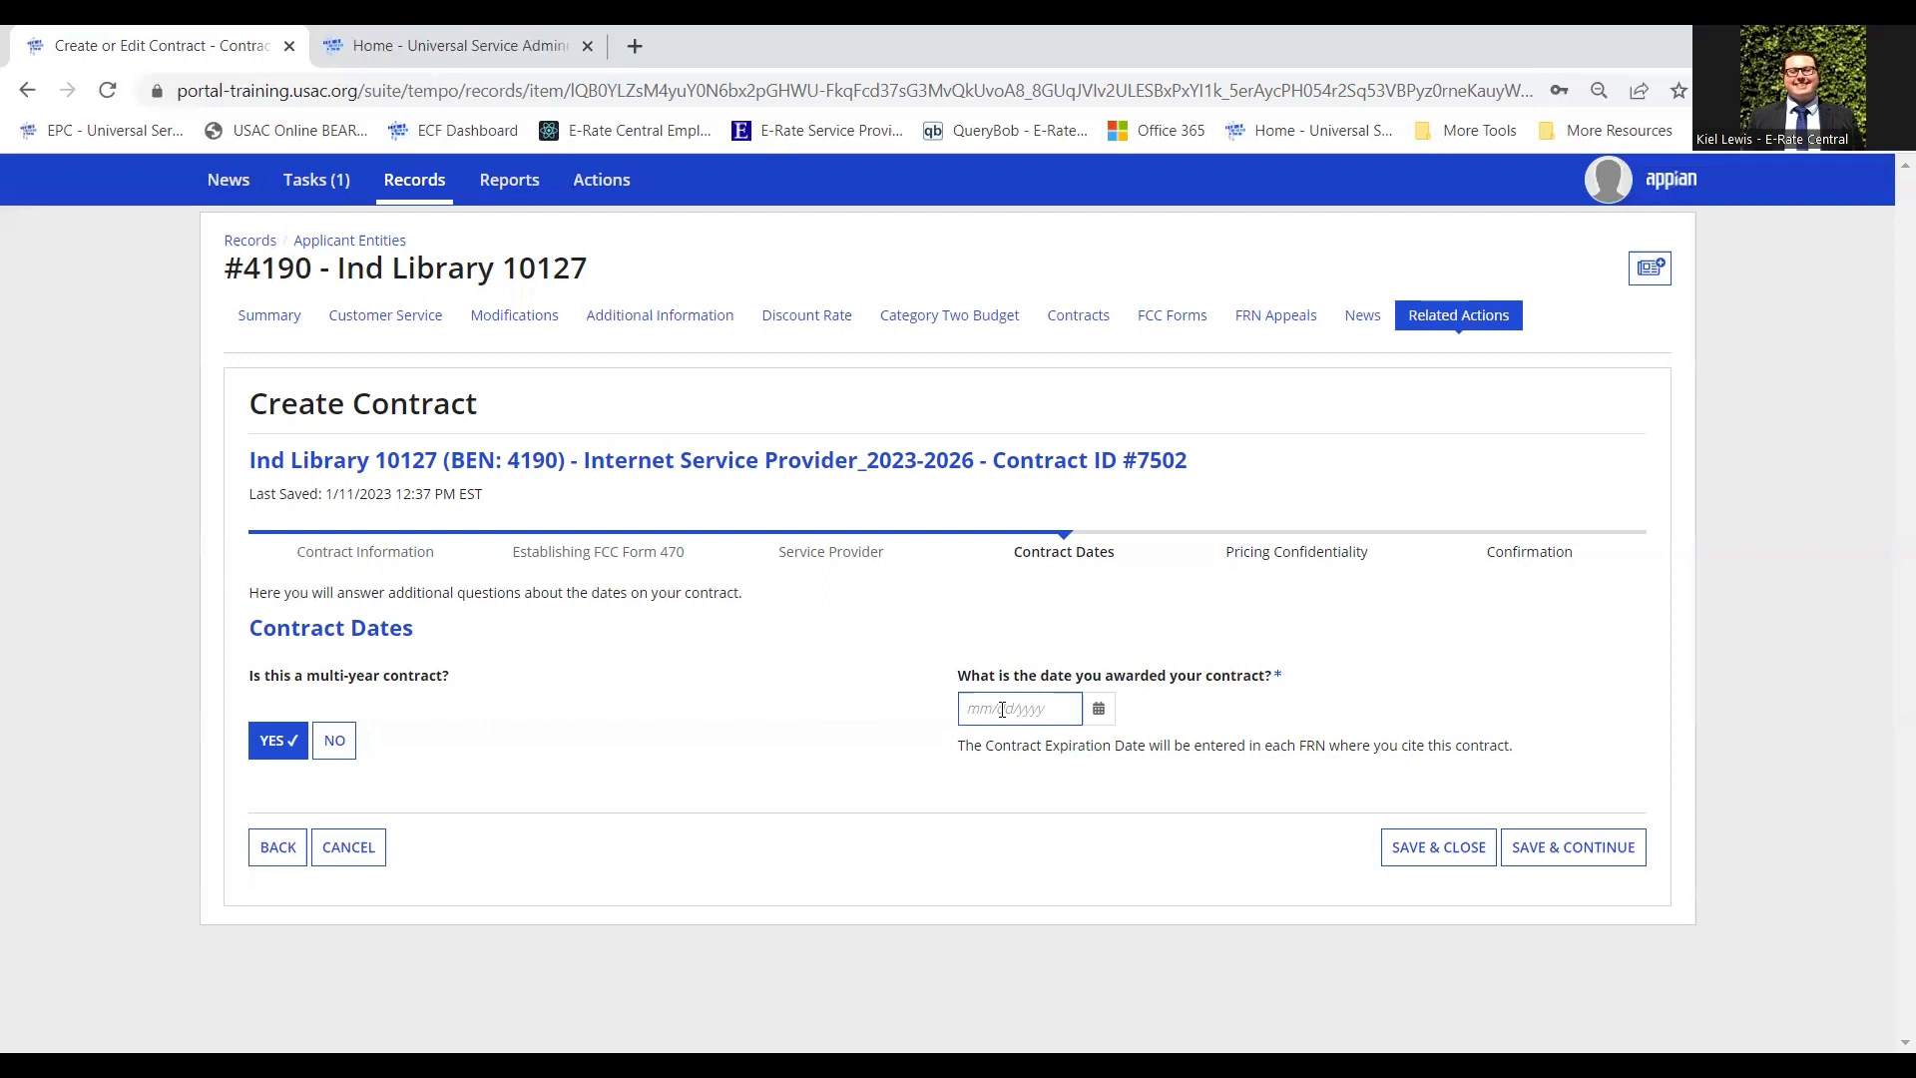
pyautogui.write('01/11/2023')
pyautogui.click(1010, 594)
pyautogui.click(1013, 708)
pyautogui.press('Left')
pyautogui.press('Left')
pyautogui.press('Left')
pyautogui.press('Right')
pyautogui.press('Right')
pyautogui.press('Right')
pyautogui.press('Right')
pyautogui.press('Right')
pyautogui.press('Right')
pyautogui.press('Right')
pyautogui.press('Right')
pyautogui.press('Right')
pyautogui.click(1245, 737)
pyautogui.click(1099, 711)
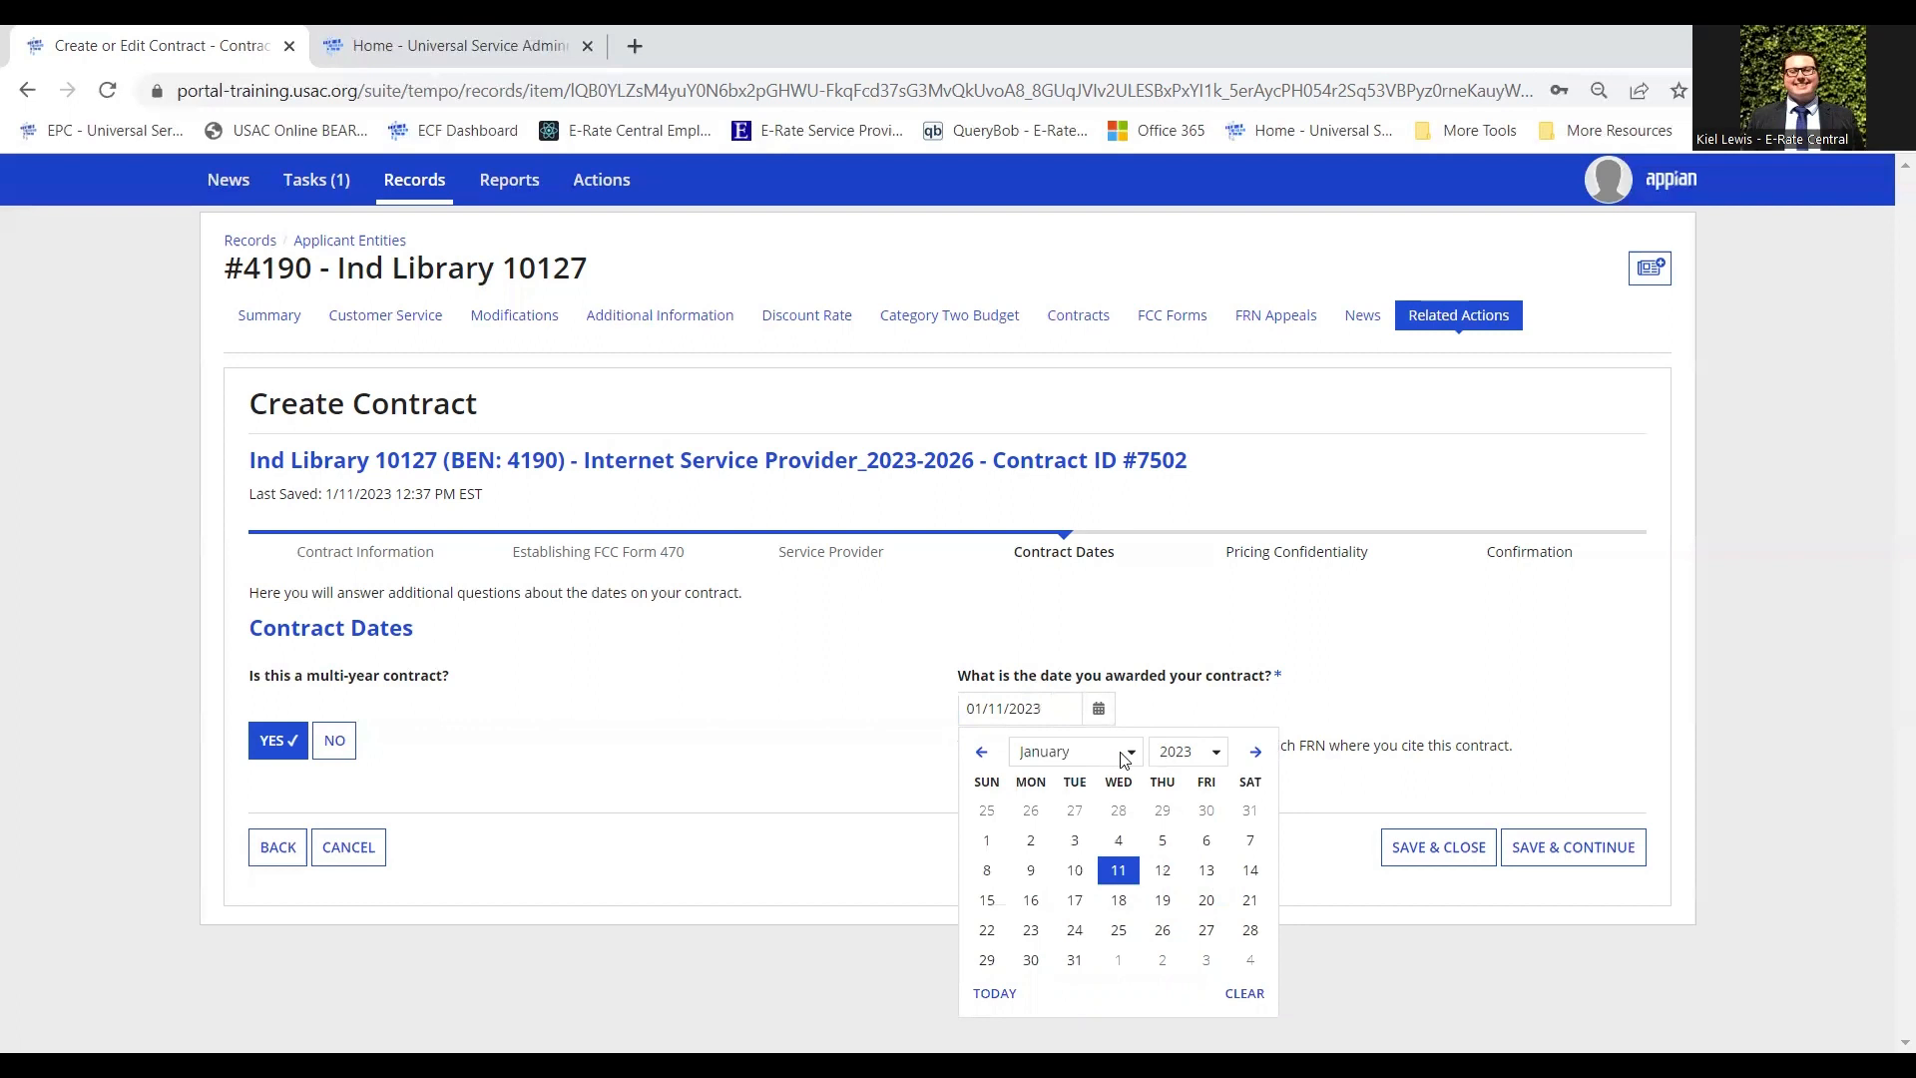
pyautogui.click(1269, 635)
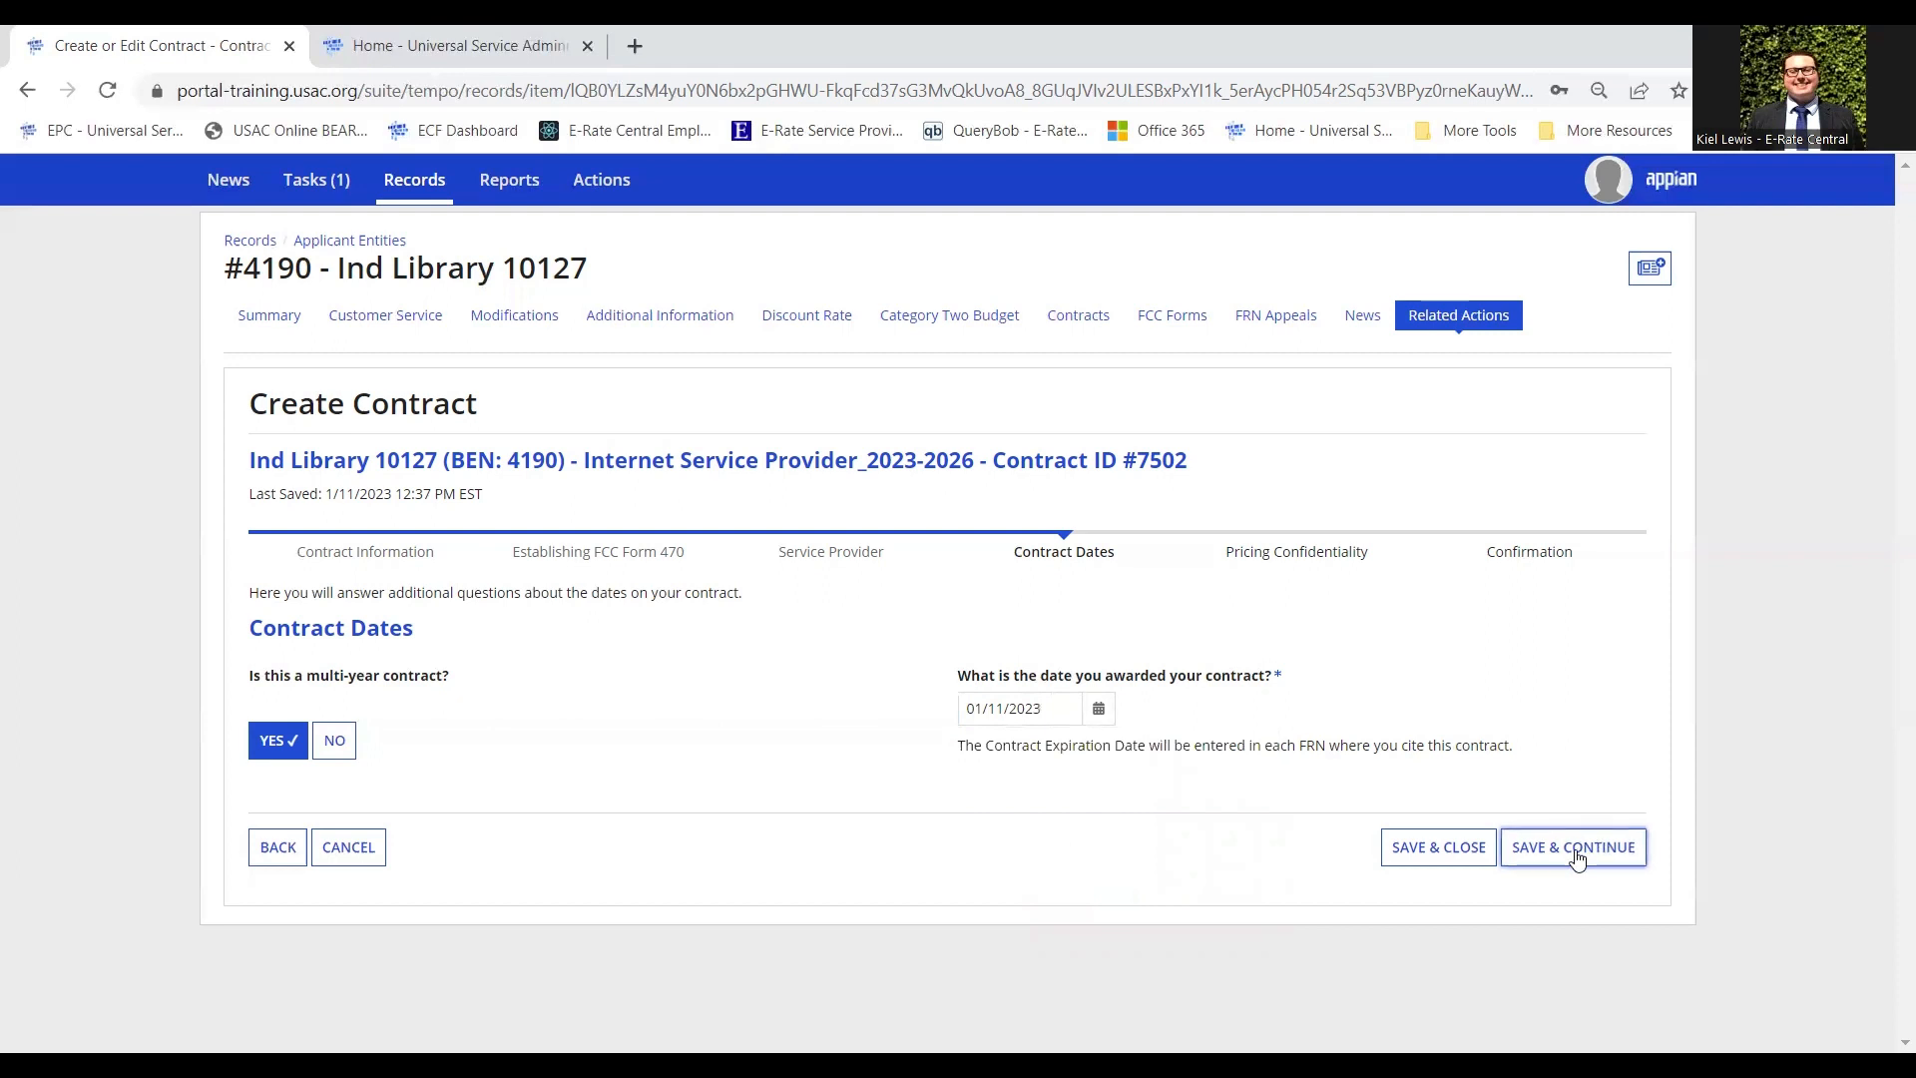
# - Save the contract award details and answer Yes to the contract including voluntary extensions
pyautogui.click(1576, 858)
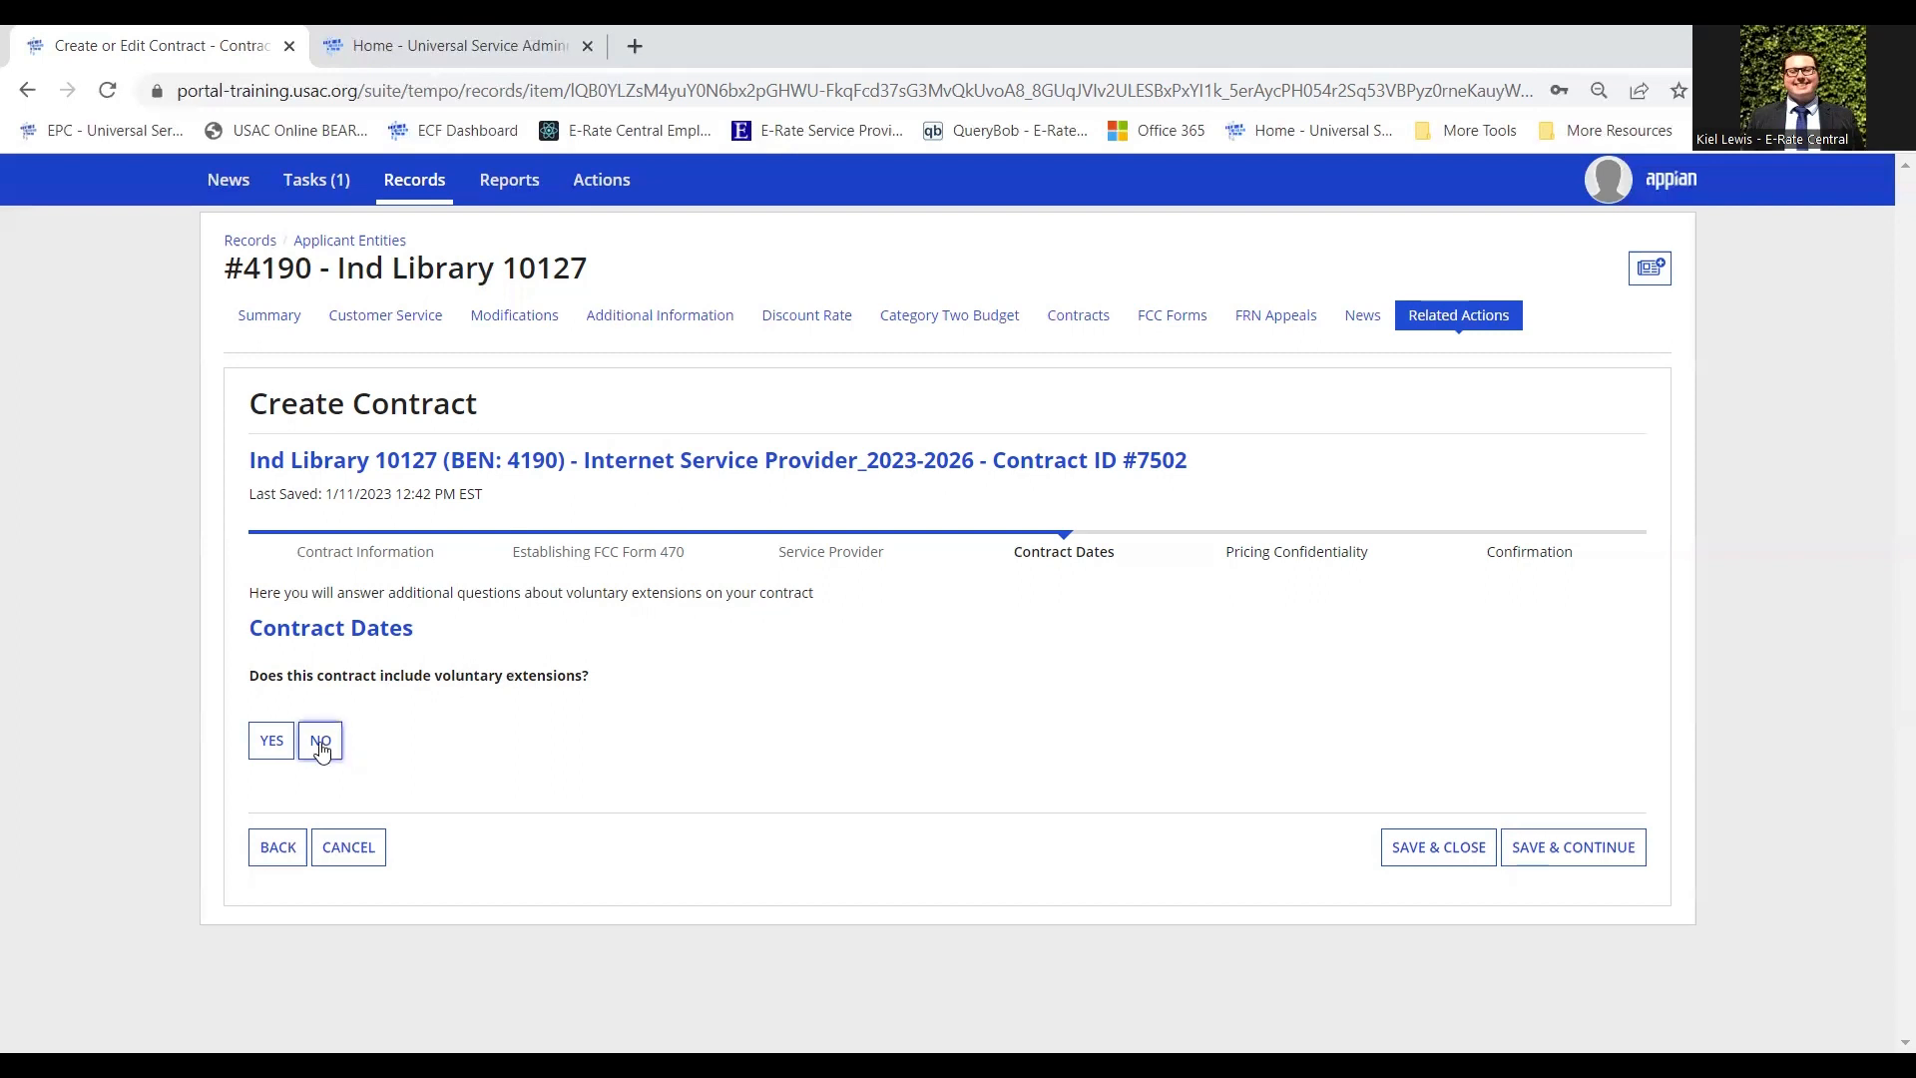
pyautogui.click(335, 744)
pyautogui.click(271, 746)
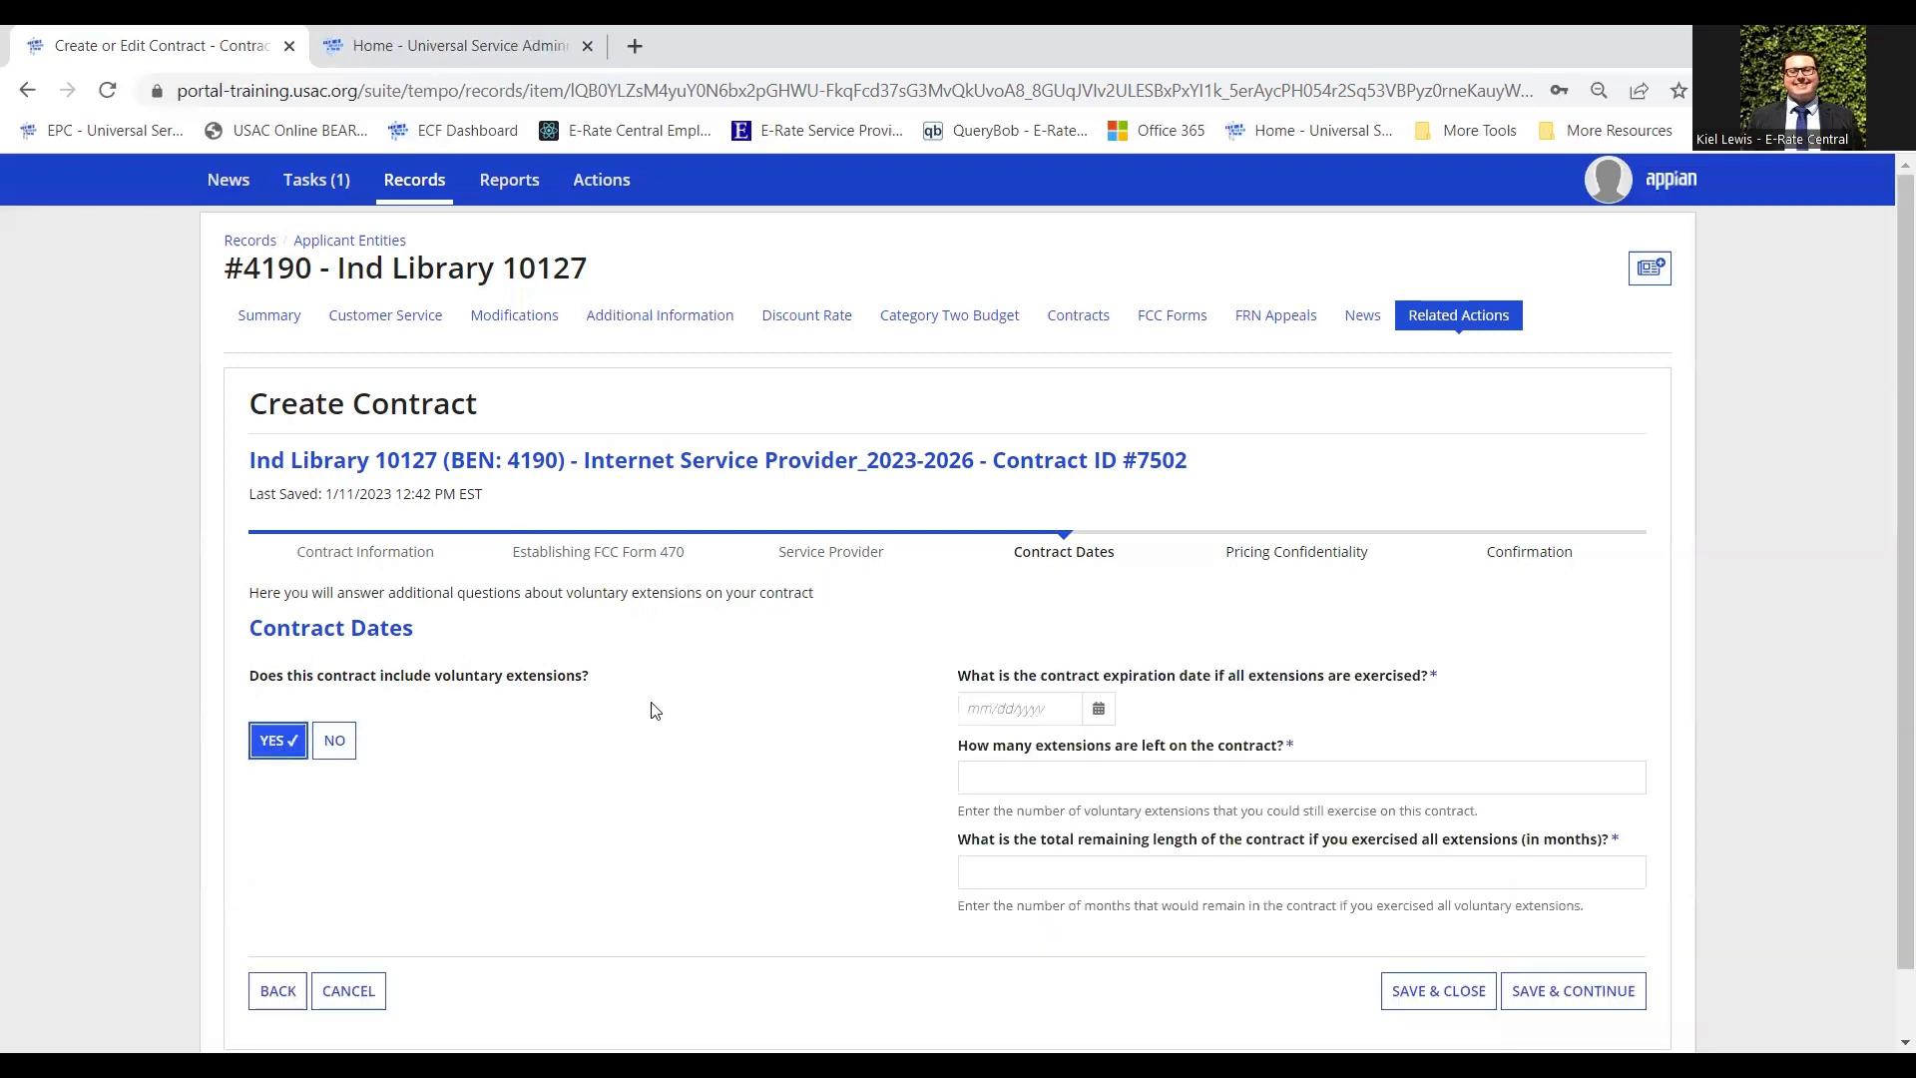
pyautogui.scroll(-1, 658, 709)
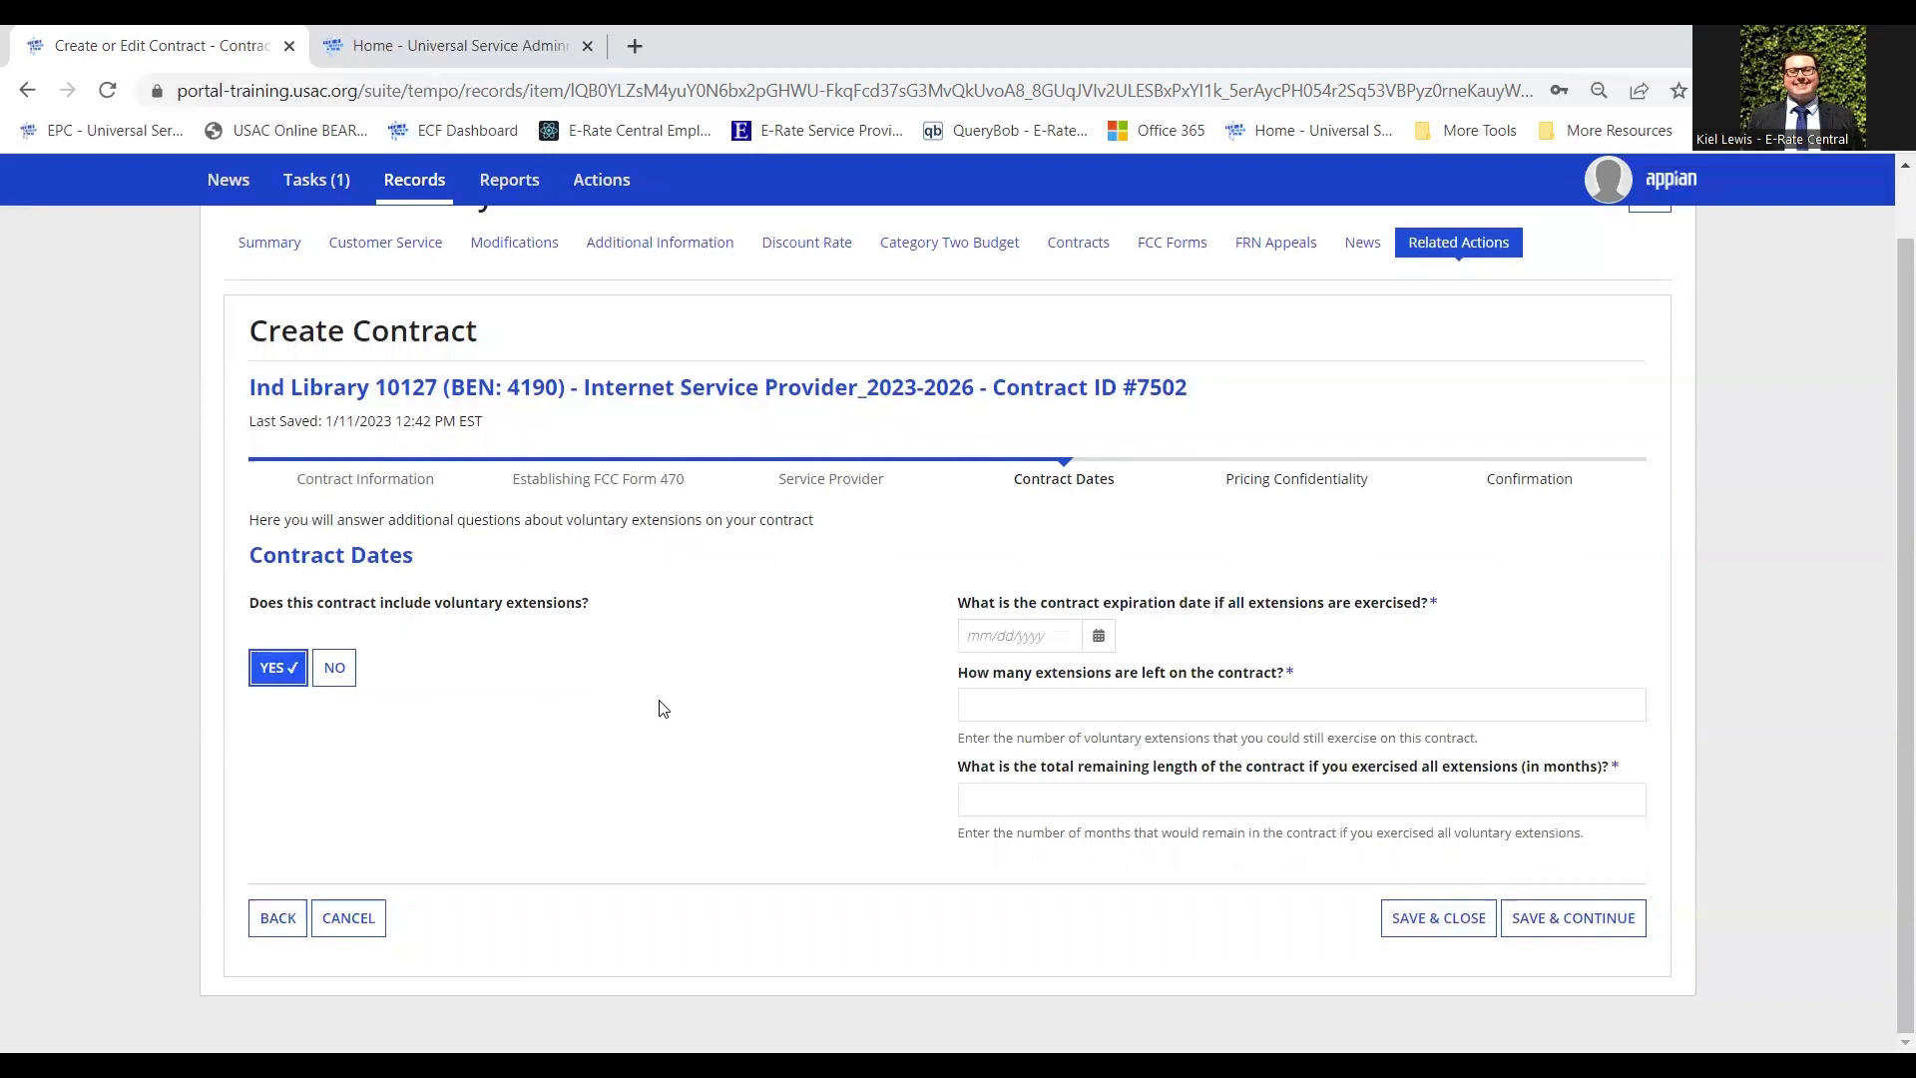
# - Set the extensions left on the contract to 2 and the fully extended expiration date to 06/30/2028
pyautogui.click(978, 639)
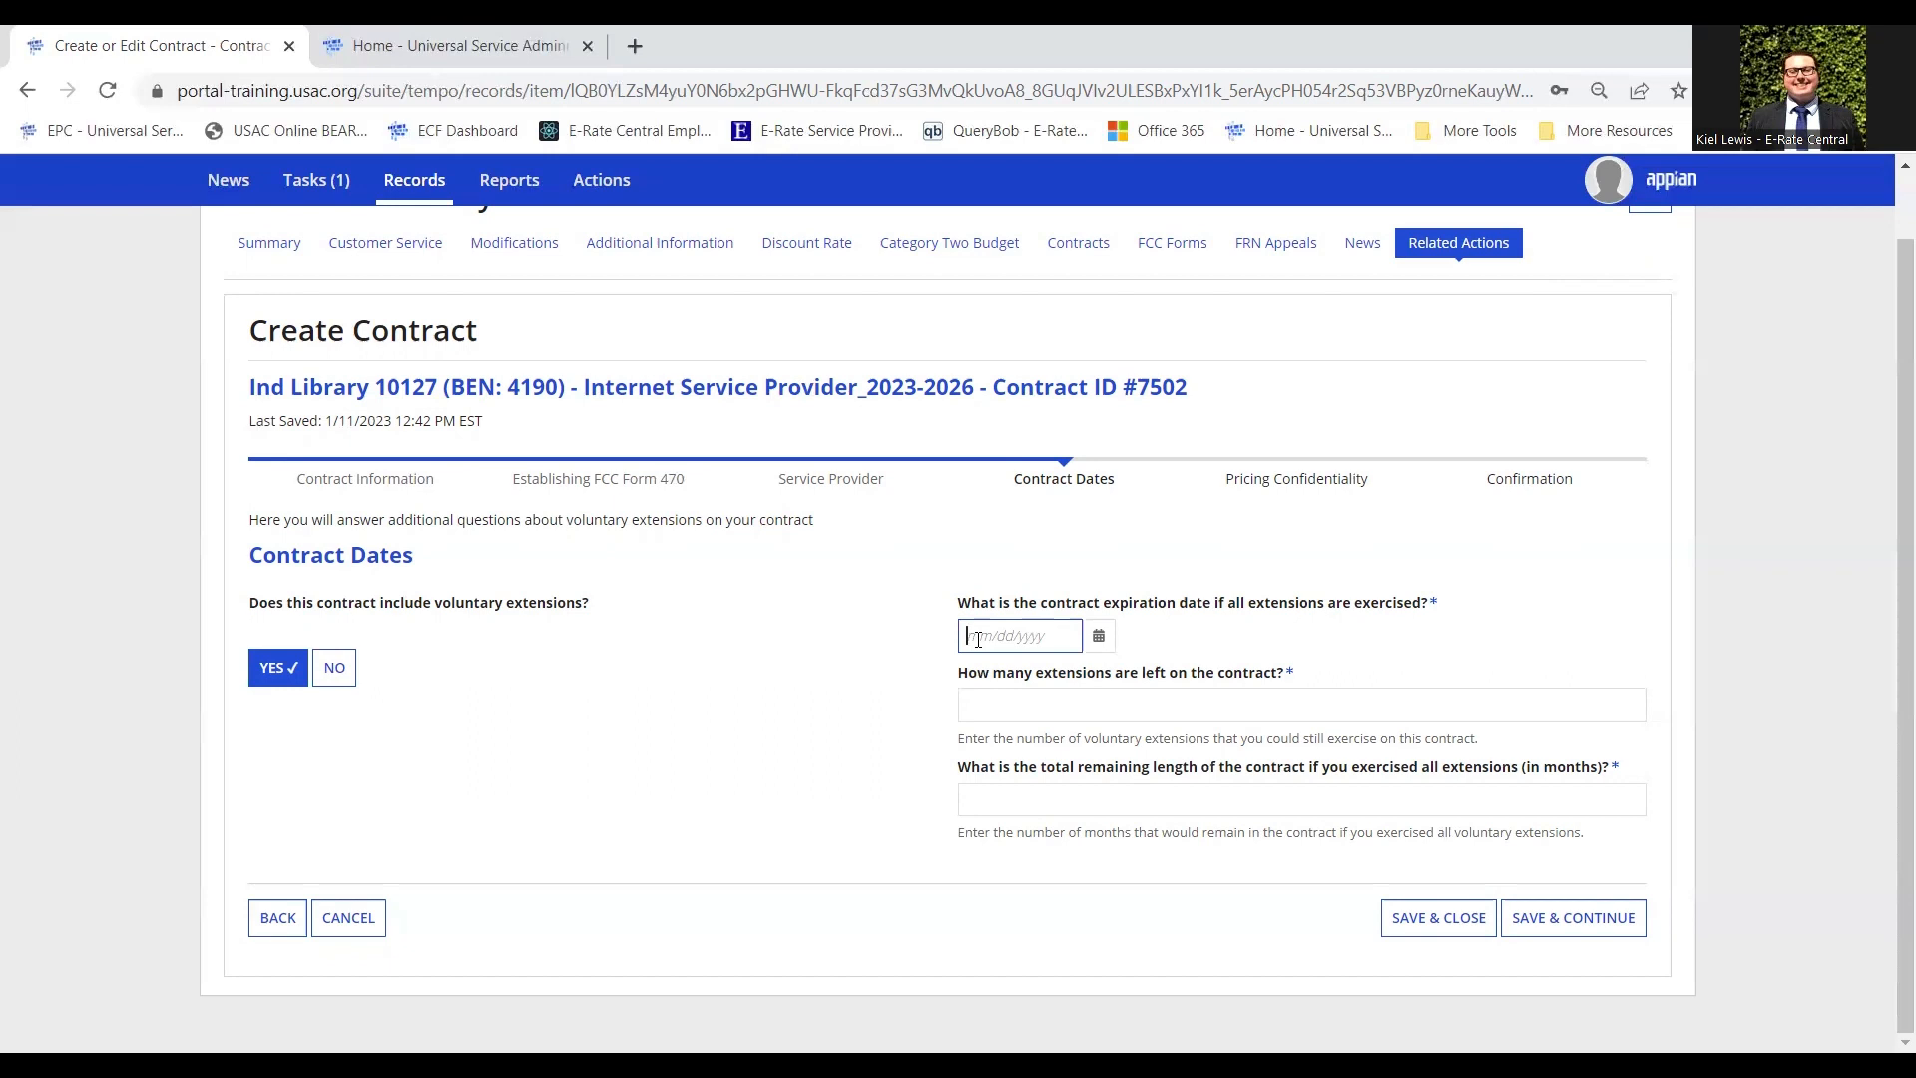
pyautogui.click(1001, 703)
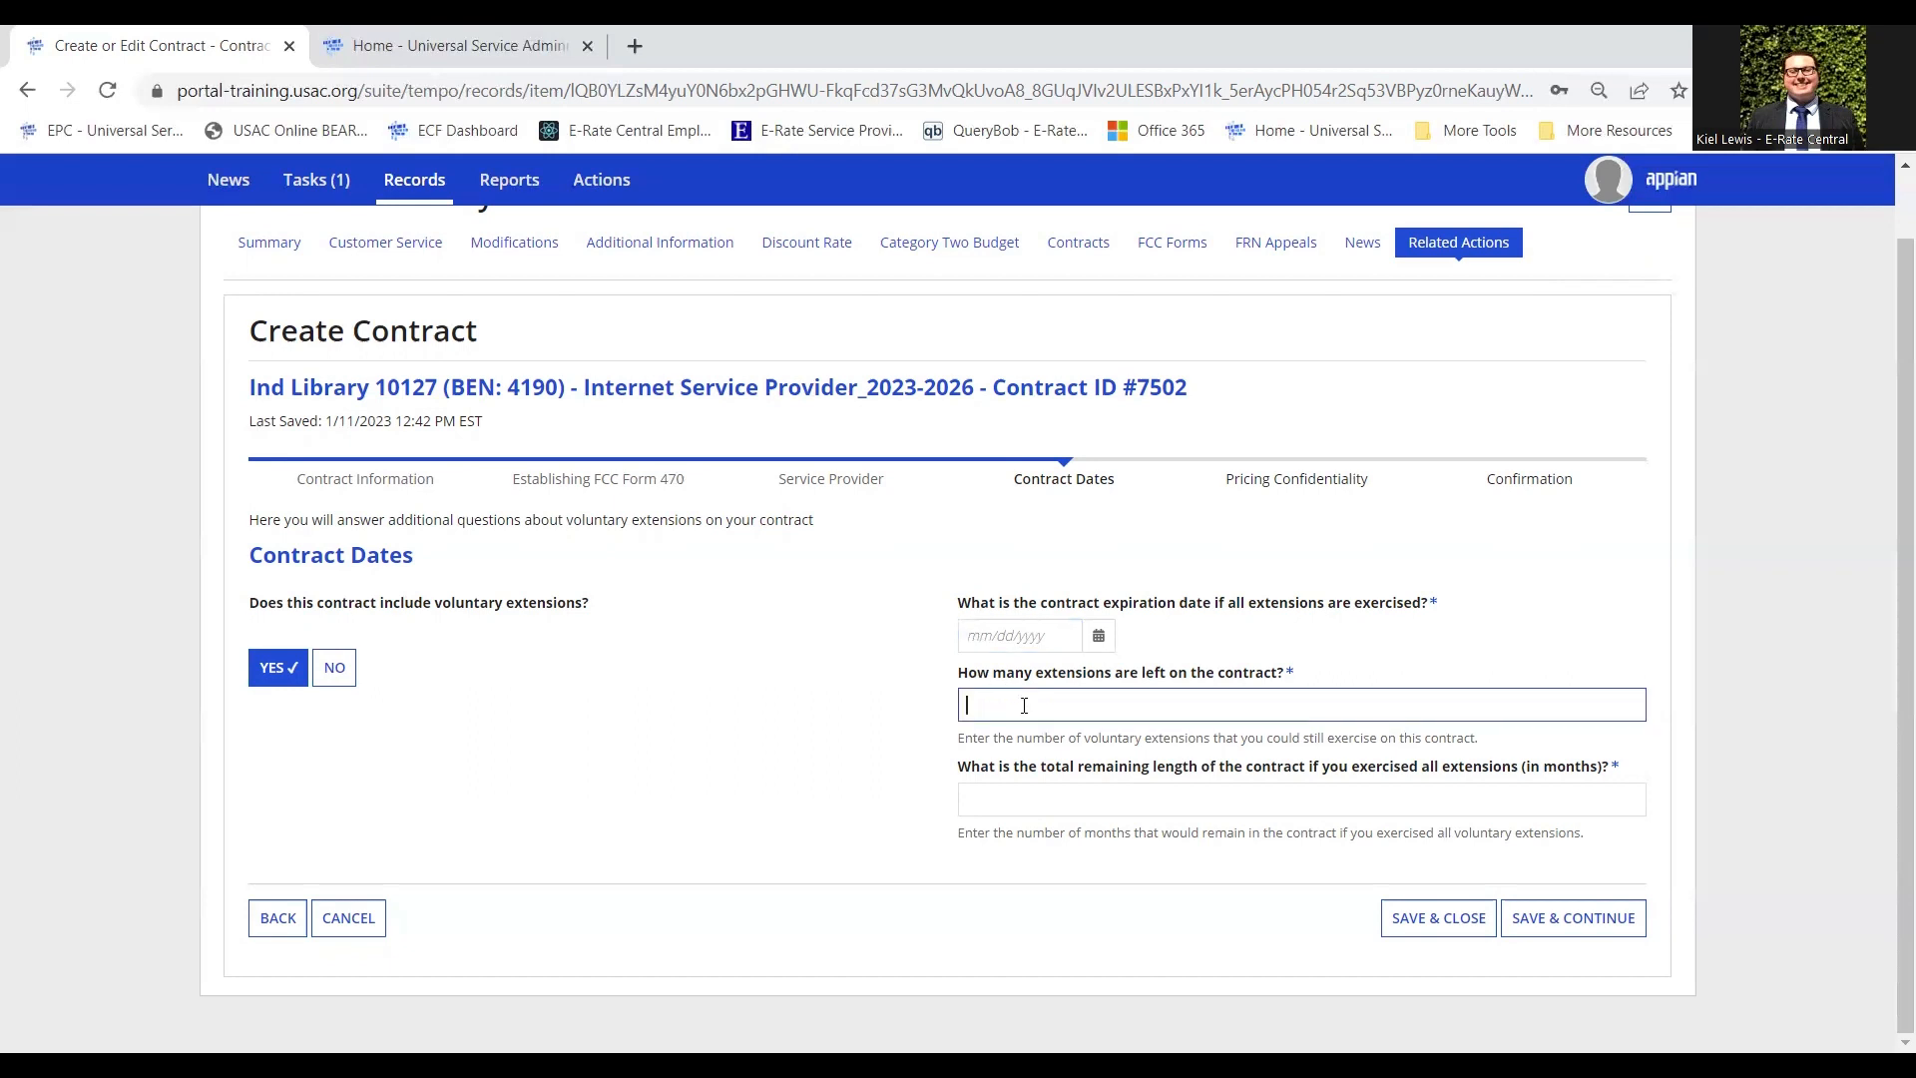
pyautogui.write('2')
pyautogui.click(1000, 641)
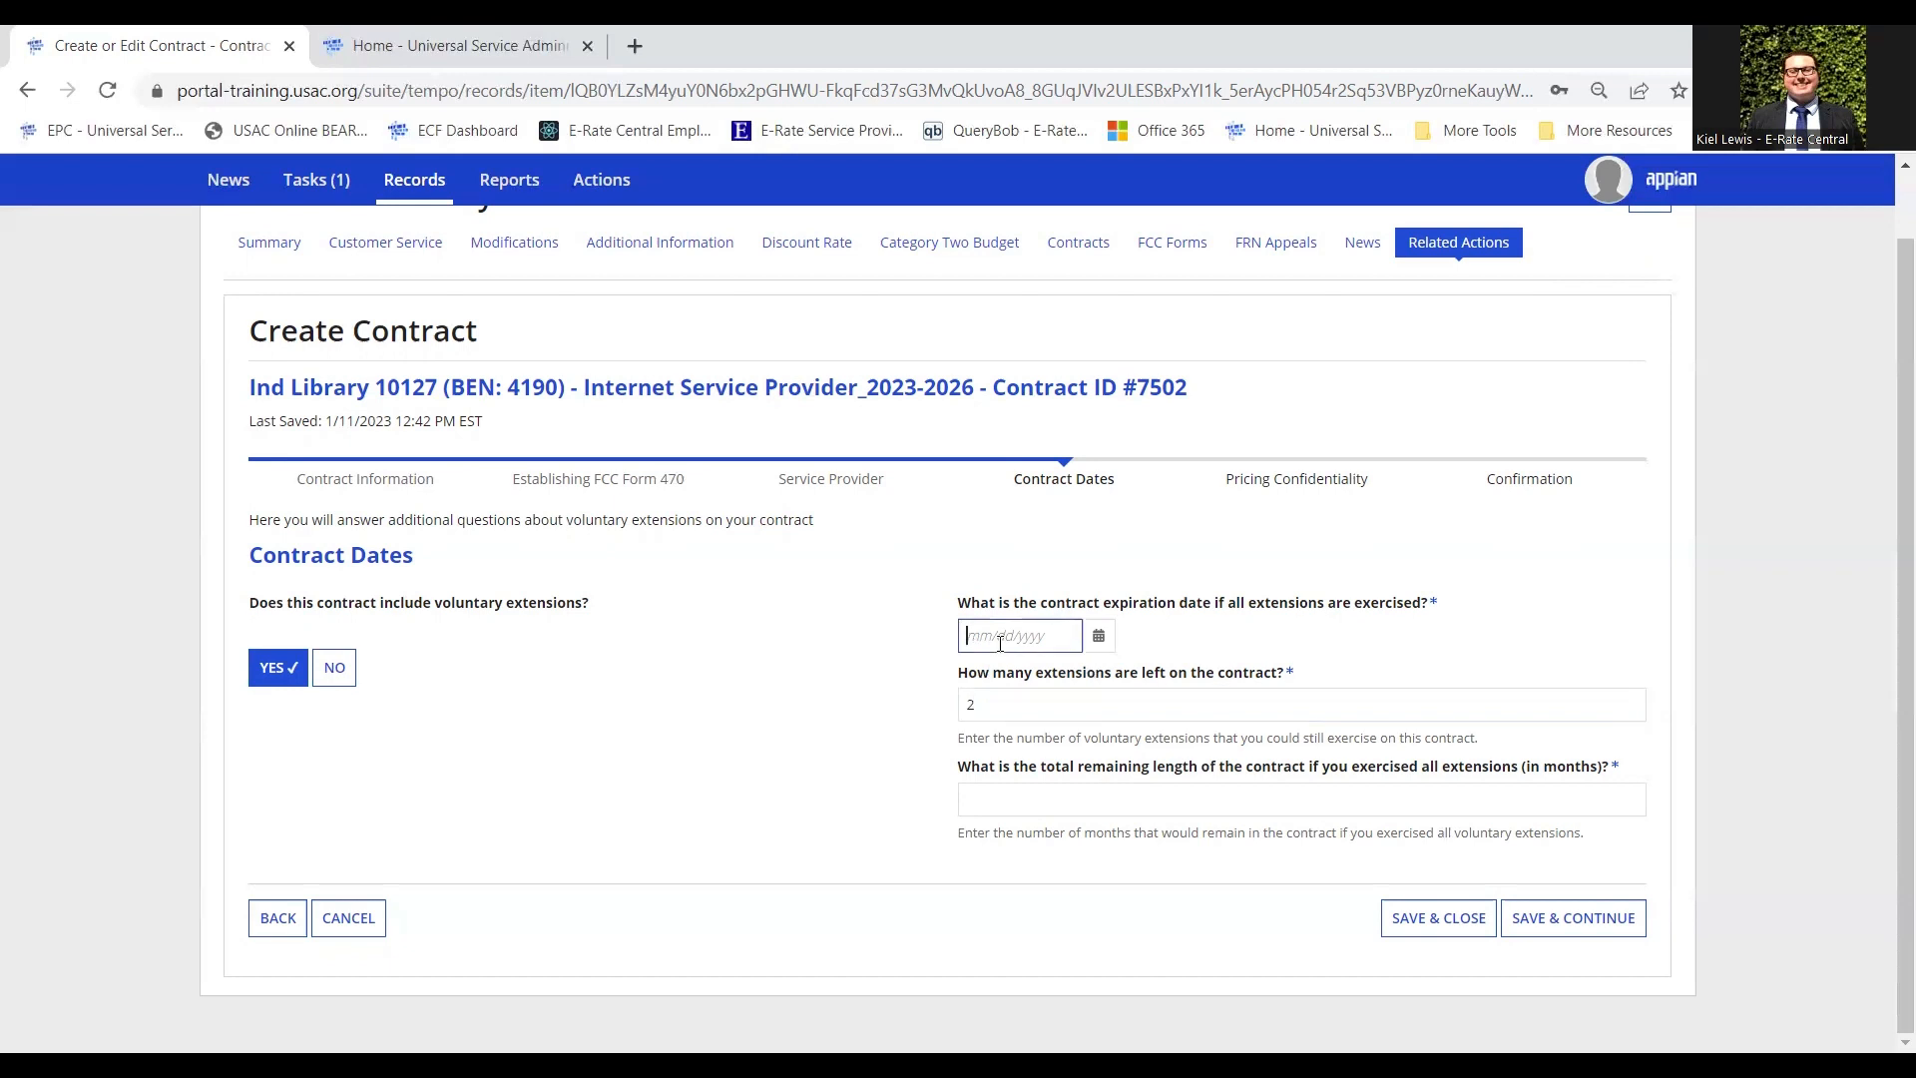
pyautogui.write('06/30/')
pyautogui.click(1236, 611)
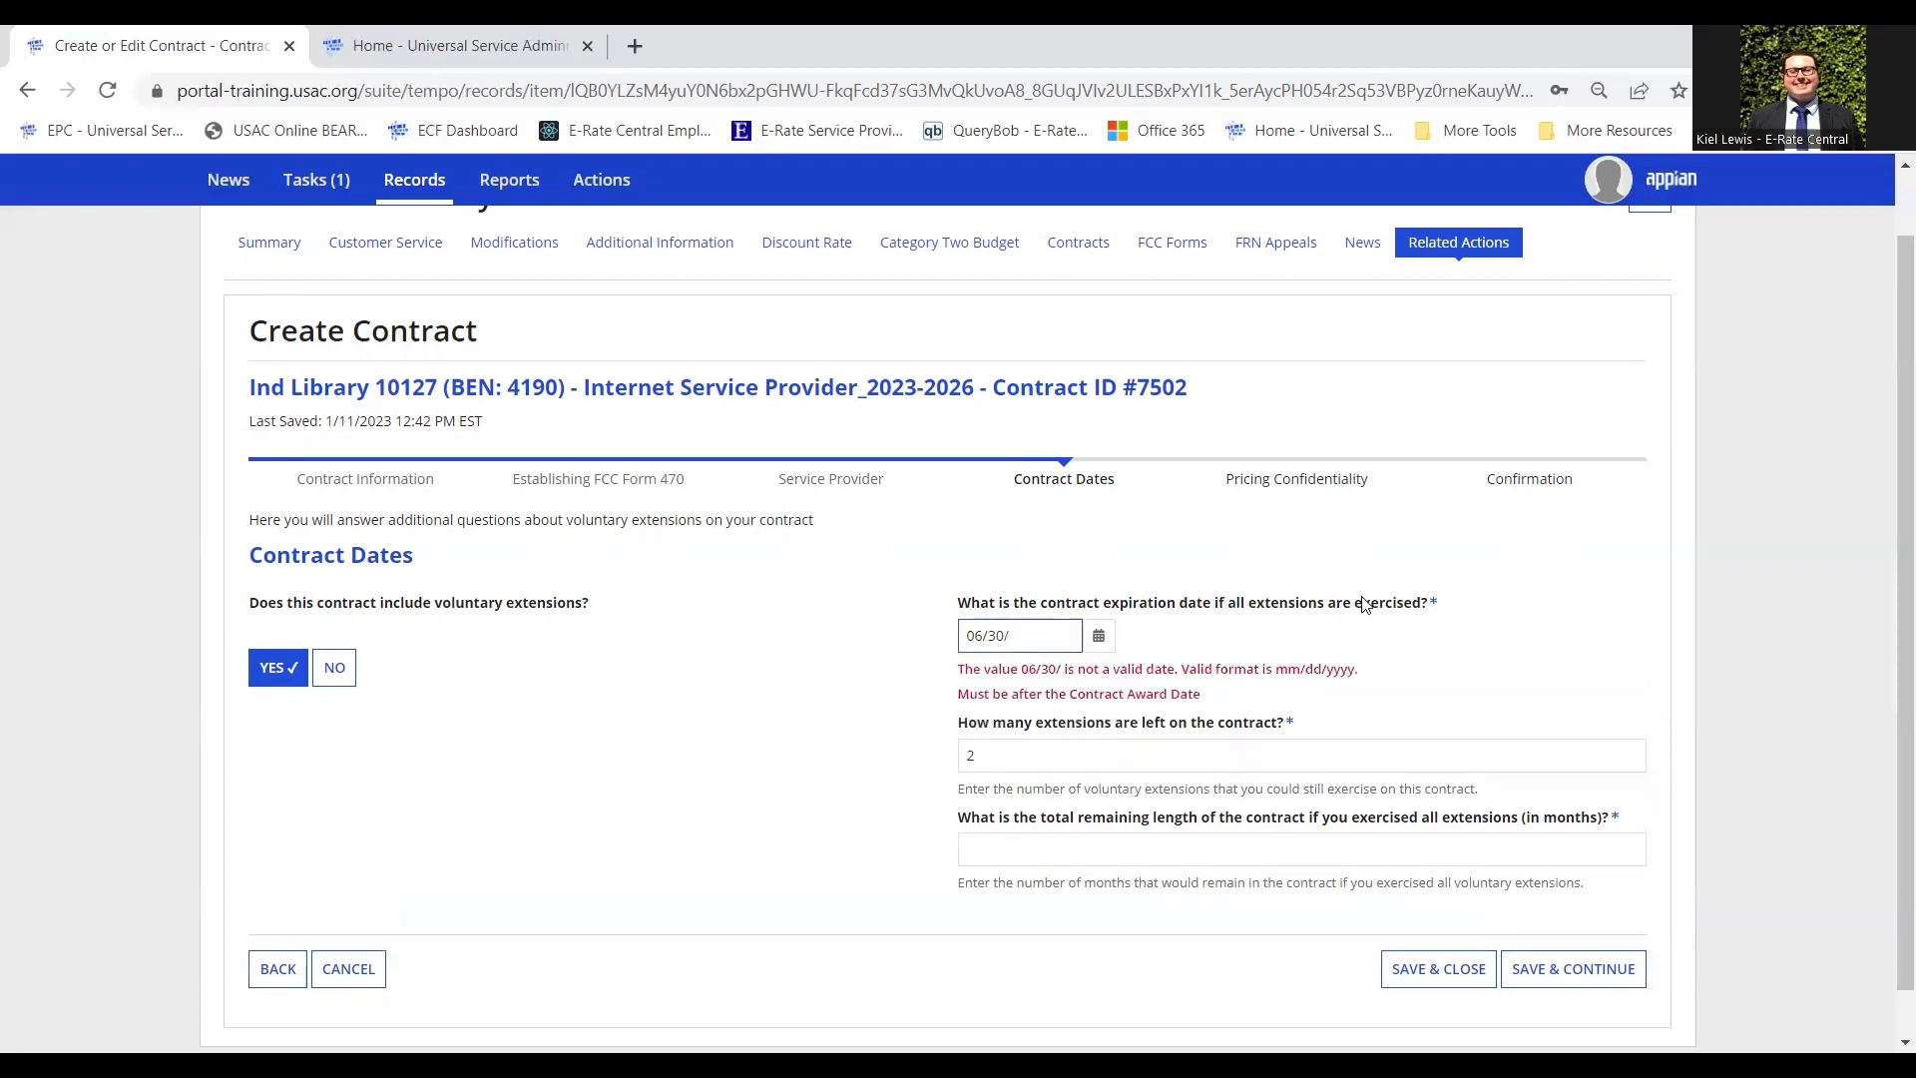
pyautogui.write('2028')
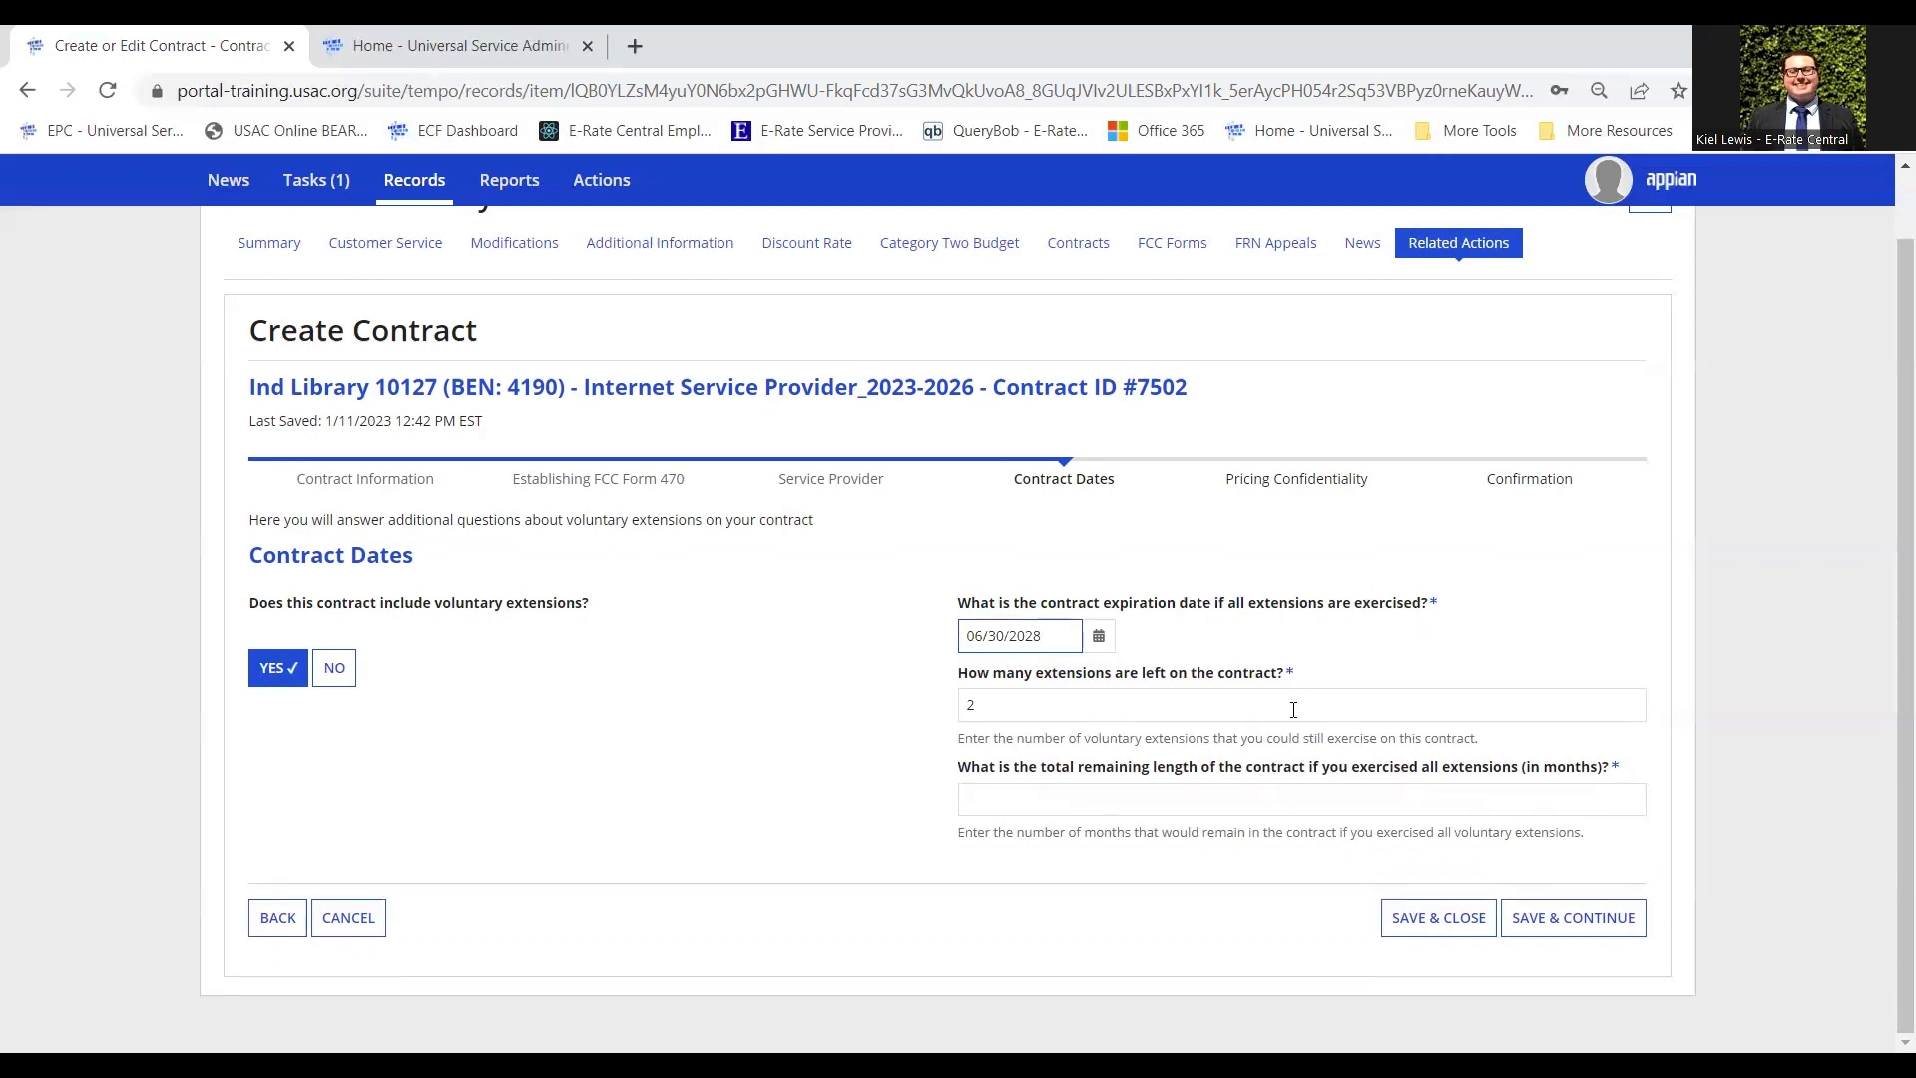
# - Set the total remaining contract length with all extensions to 60 months, and save and continue
pyautogui.click(1225, 796)
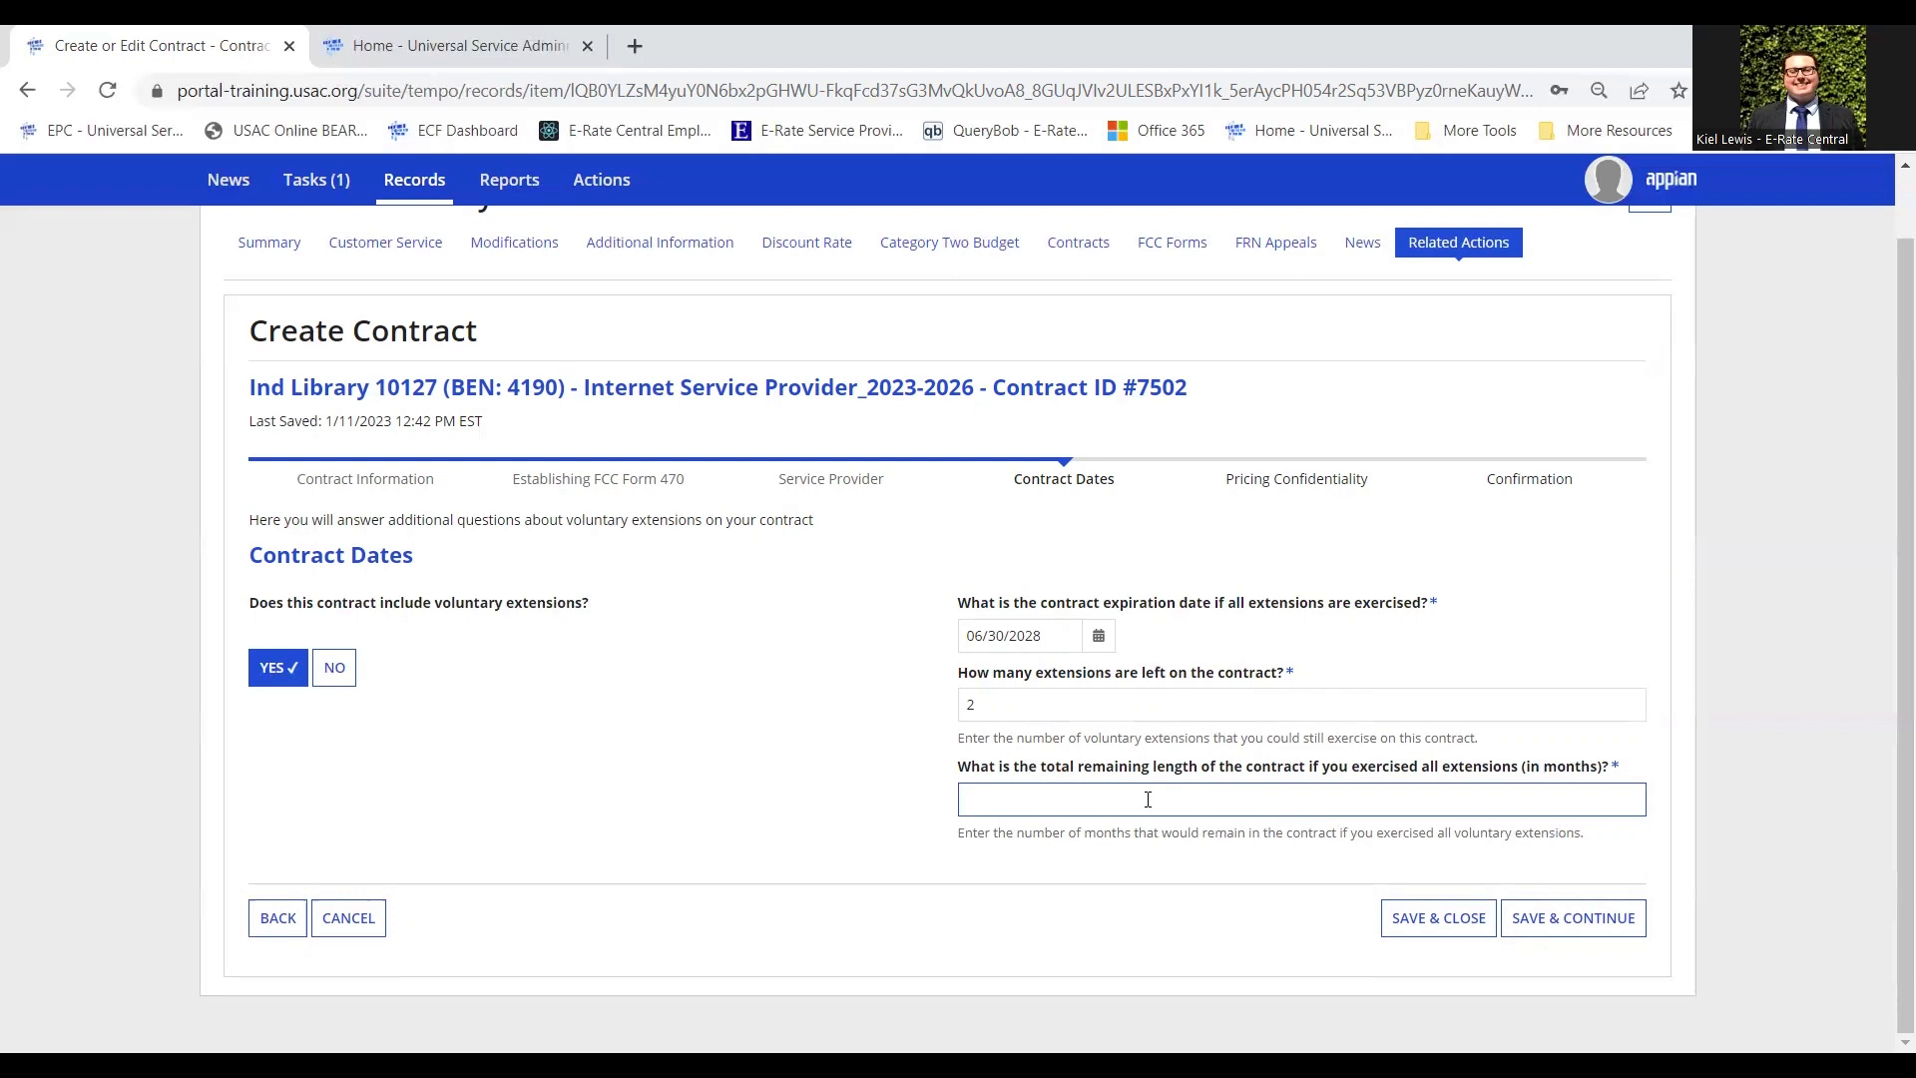
pyautogui.write('60')
pyautogui.click(705, 719)
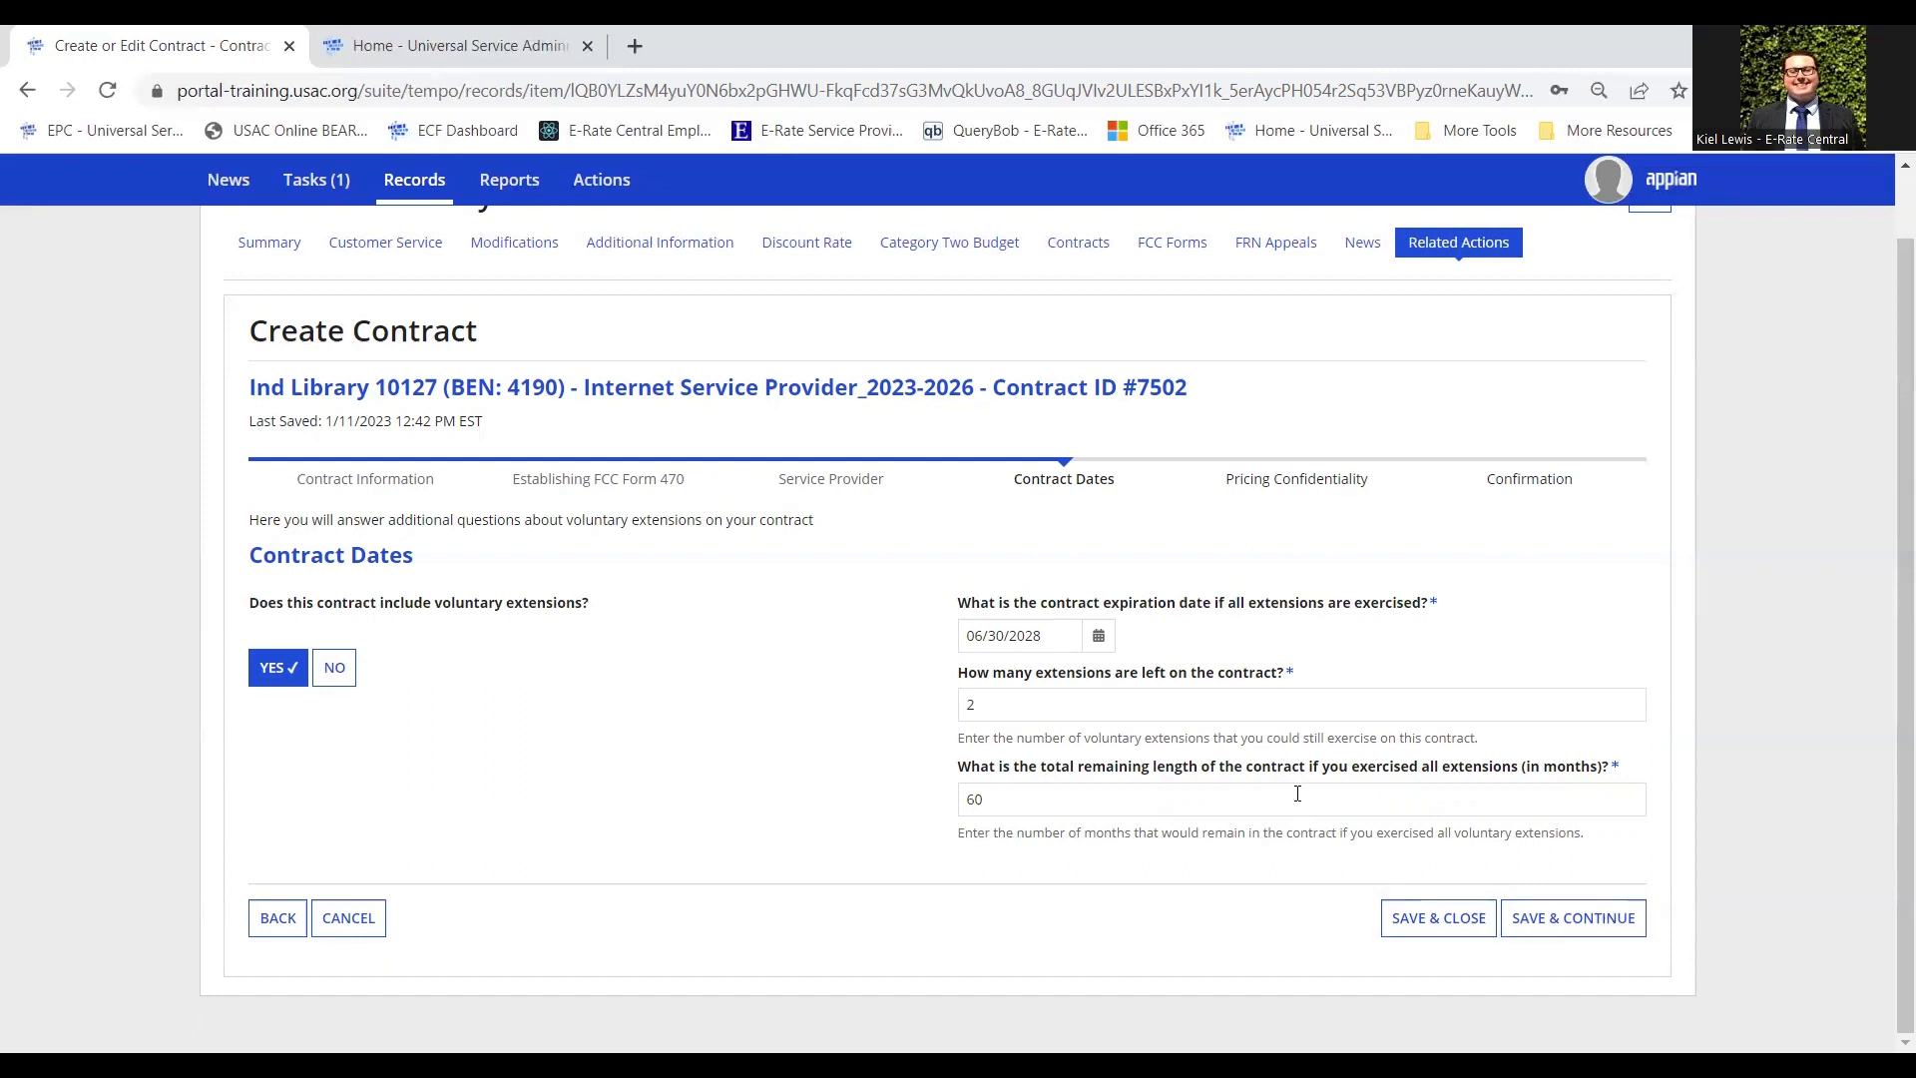
pyautogui.click(1593, 927)
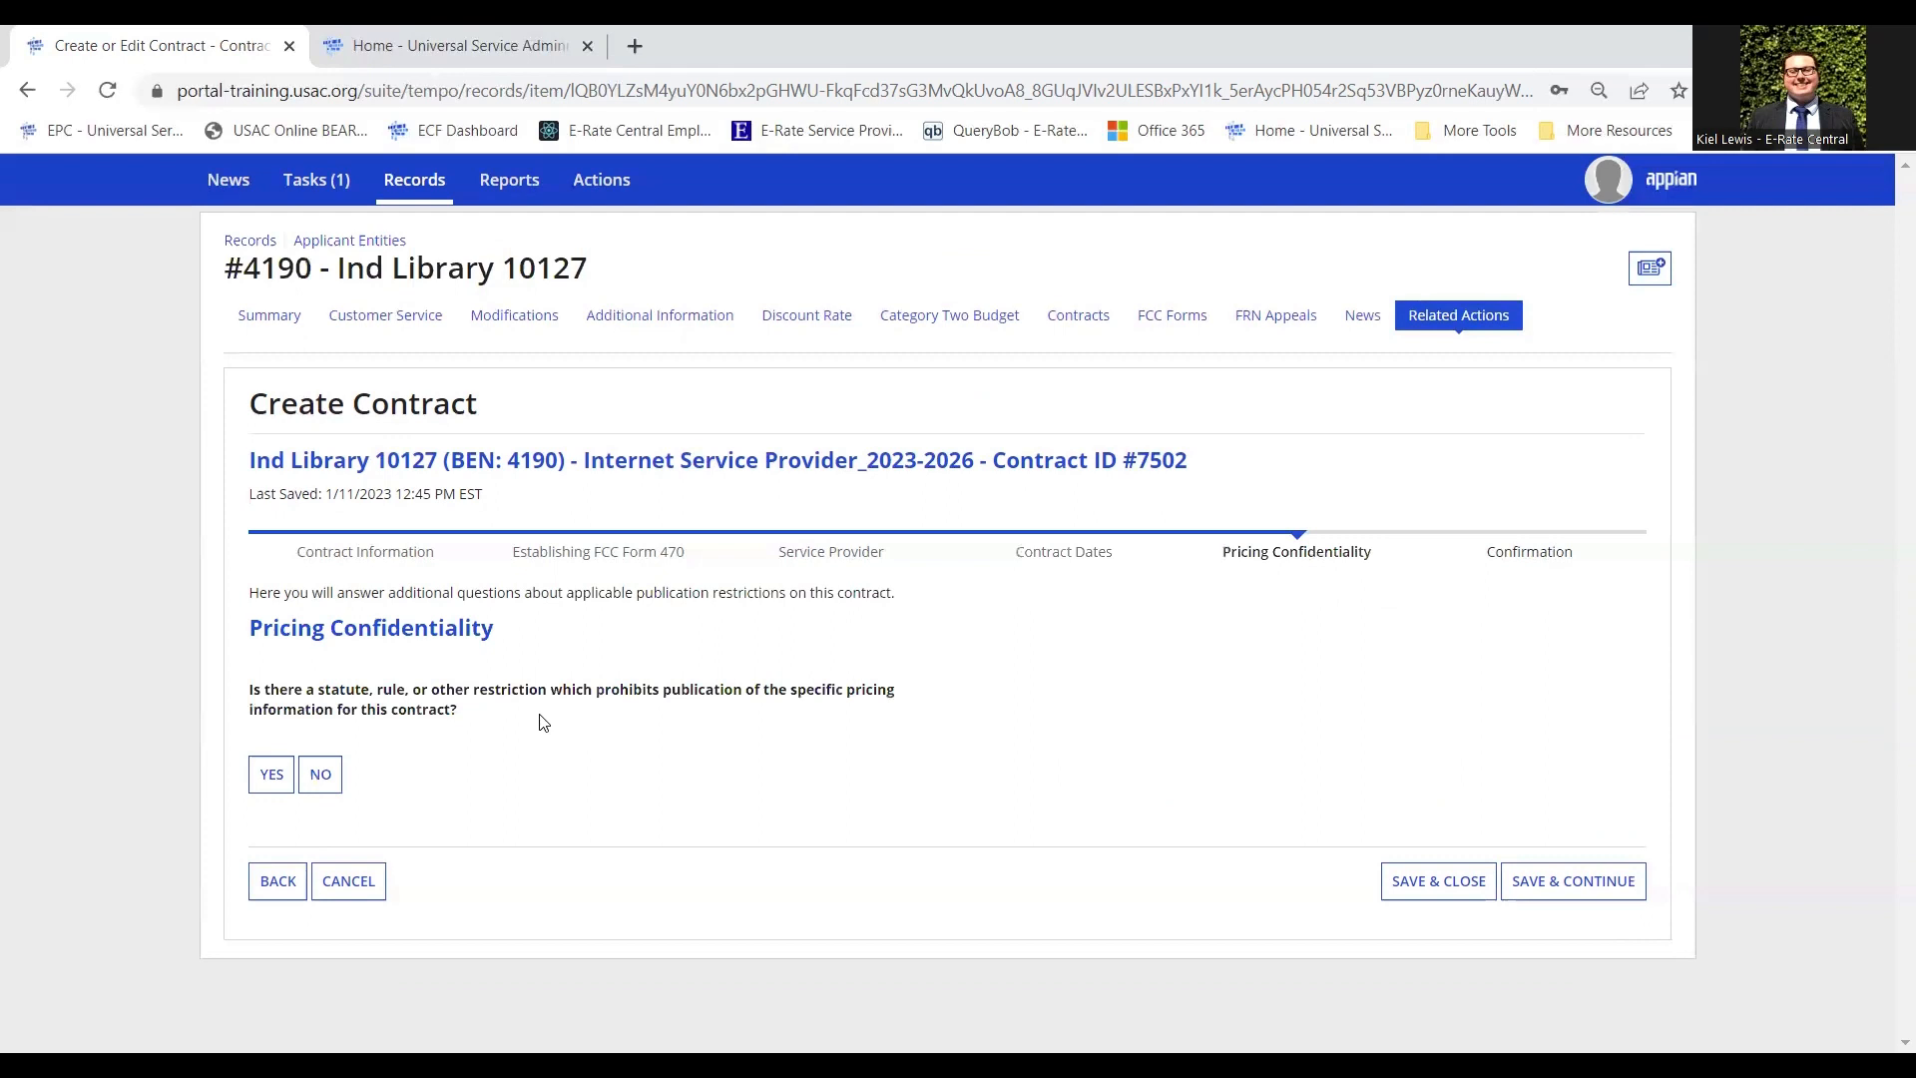
# - Answer No to a restriction prohibiting publication of the contract's pricing information, and save and continue
pyautogui.click(329, 783)
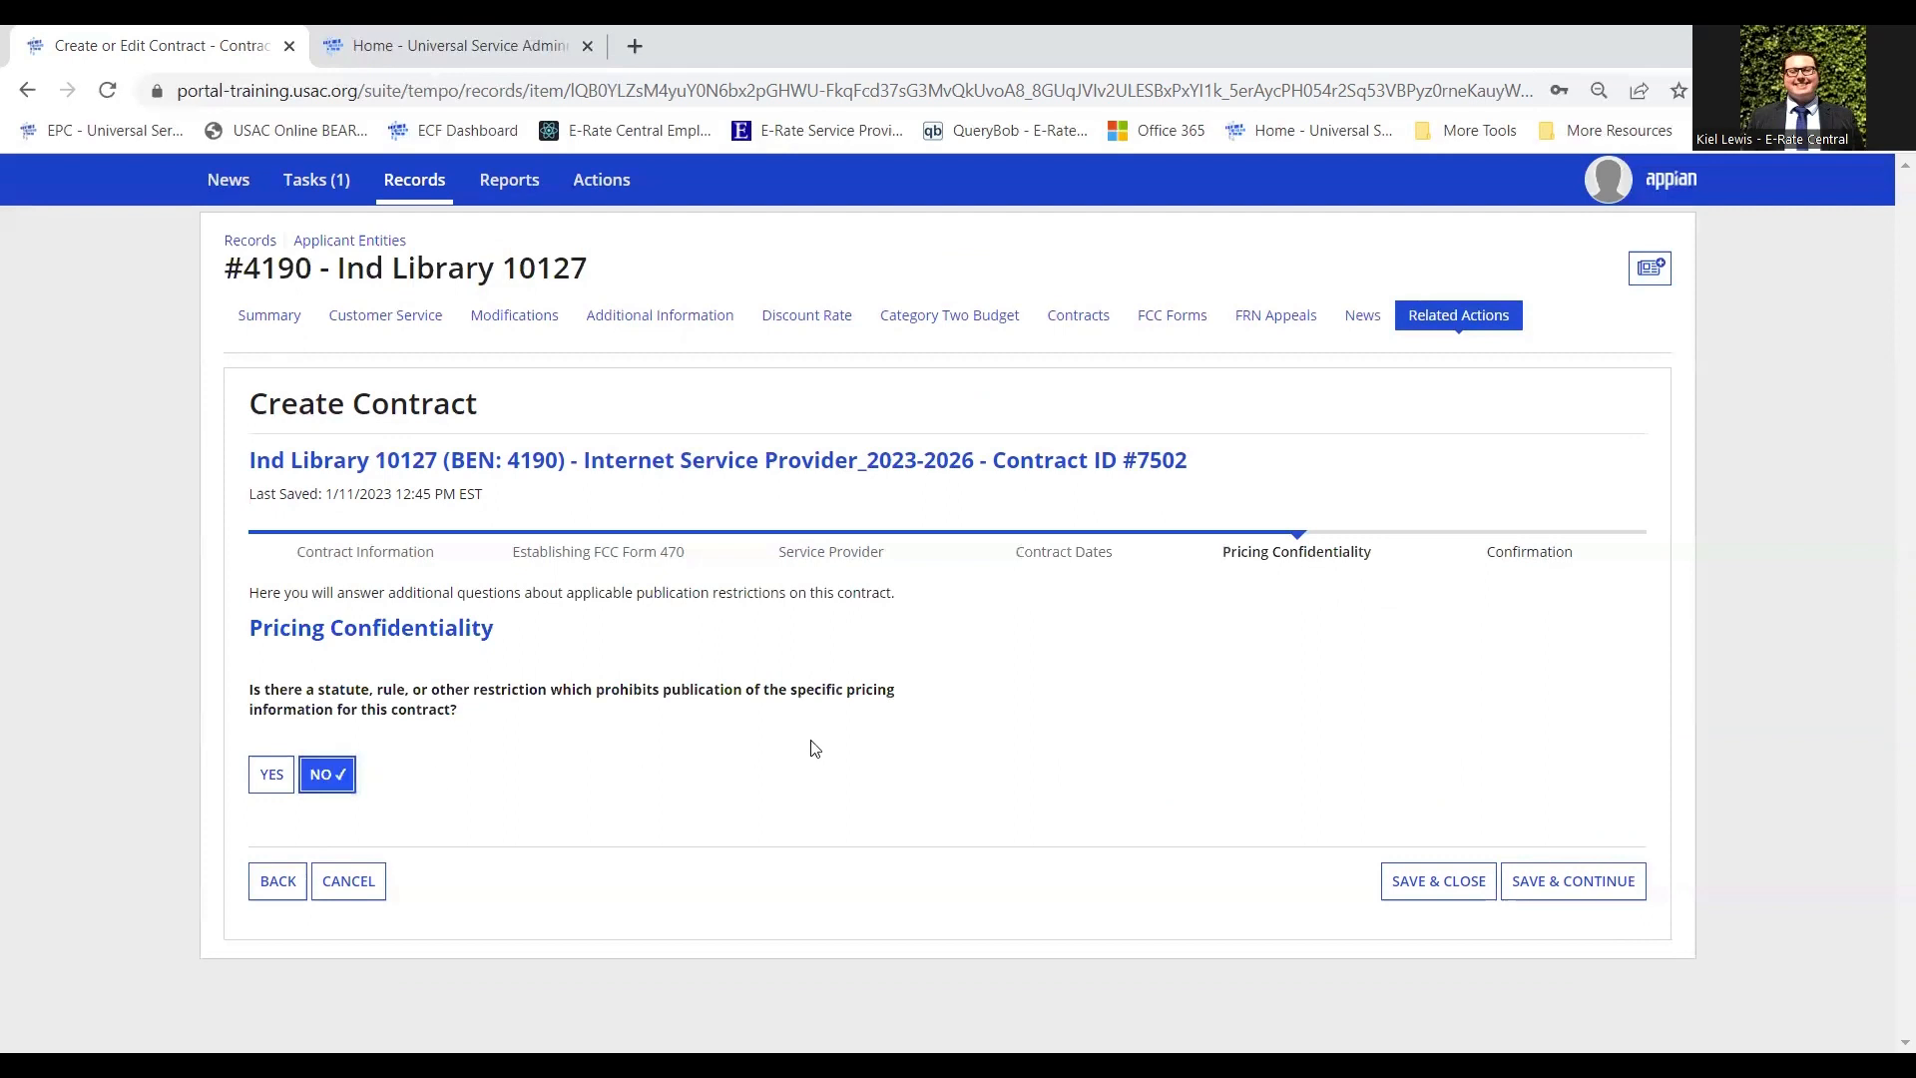
pyautogui.click(1594, 888)
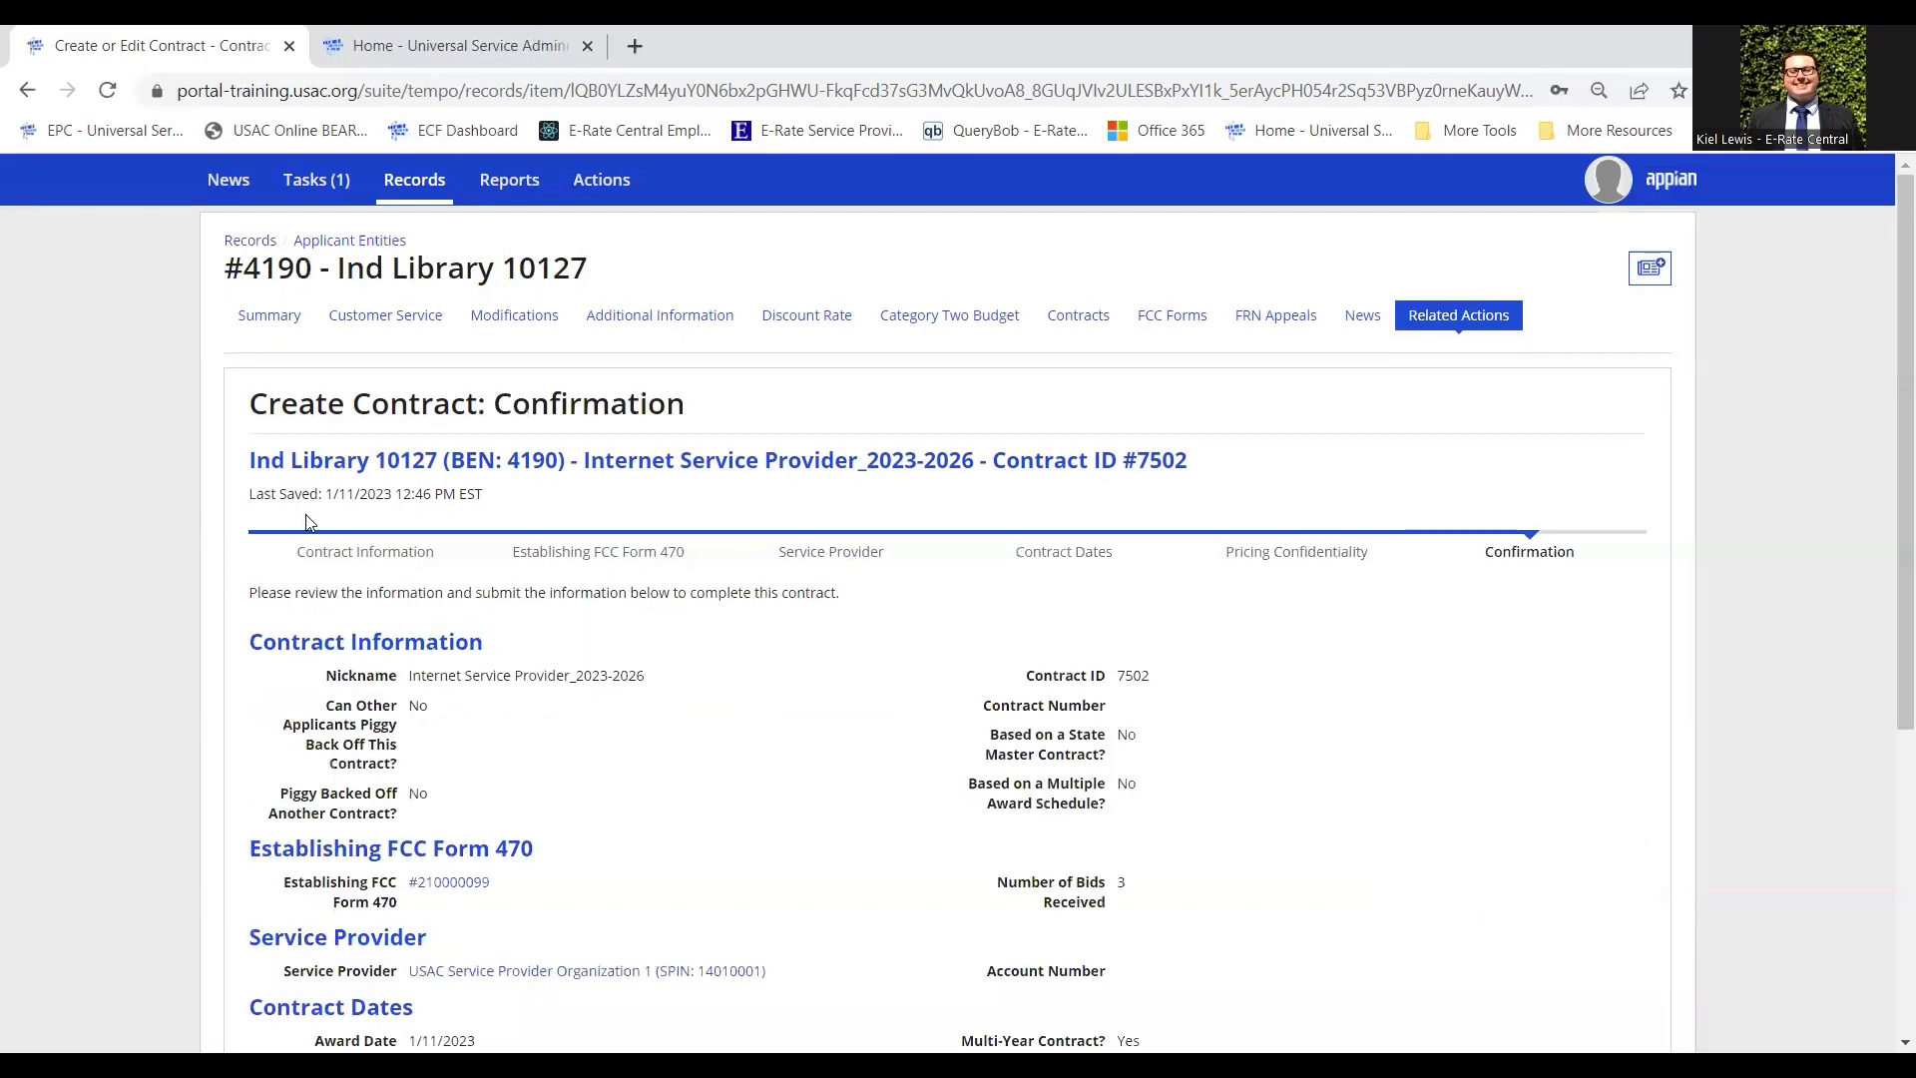
# - Review the contract confirmation summary, including the Form 470, service provider, dates, extensions, pricing confidentiality and supporting documents
pyautogui.scroll(-4, 642, 525)
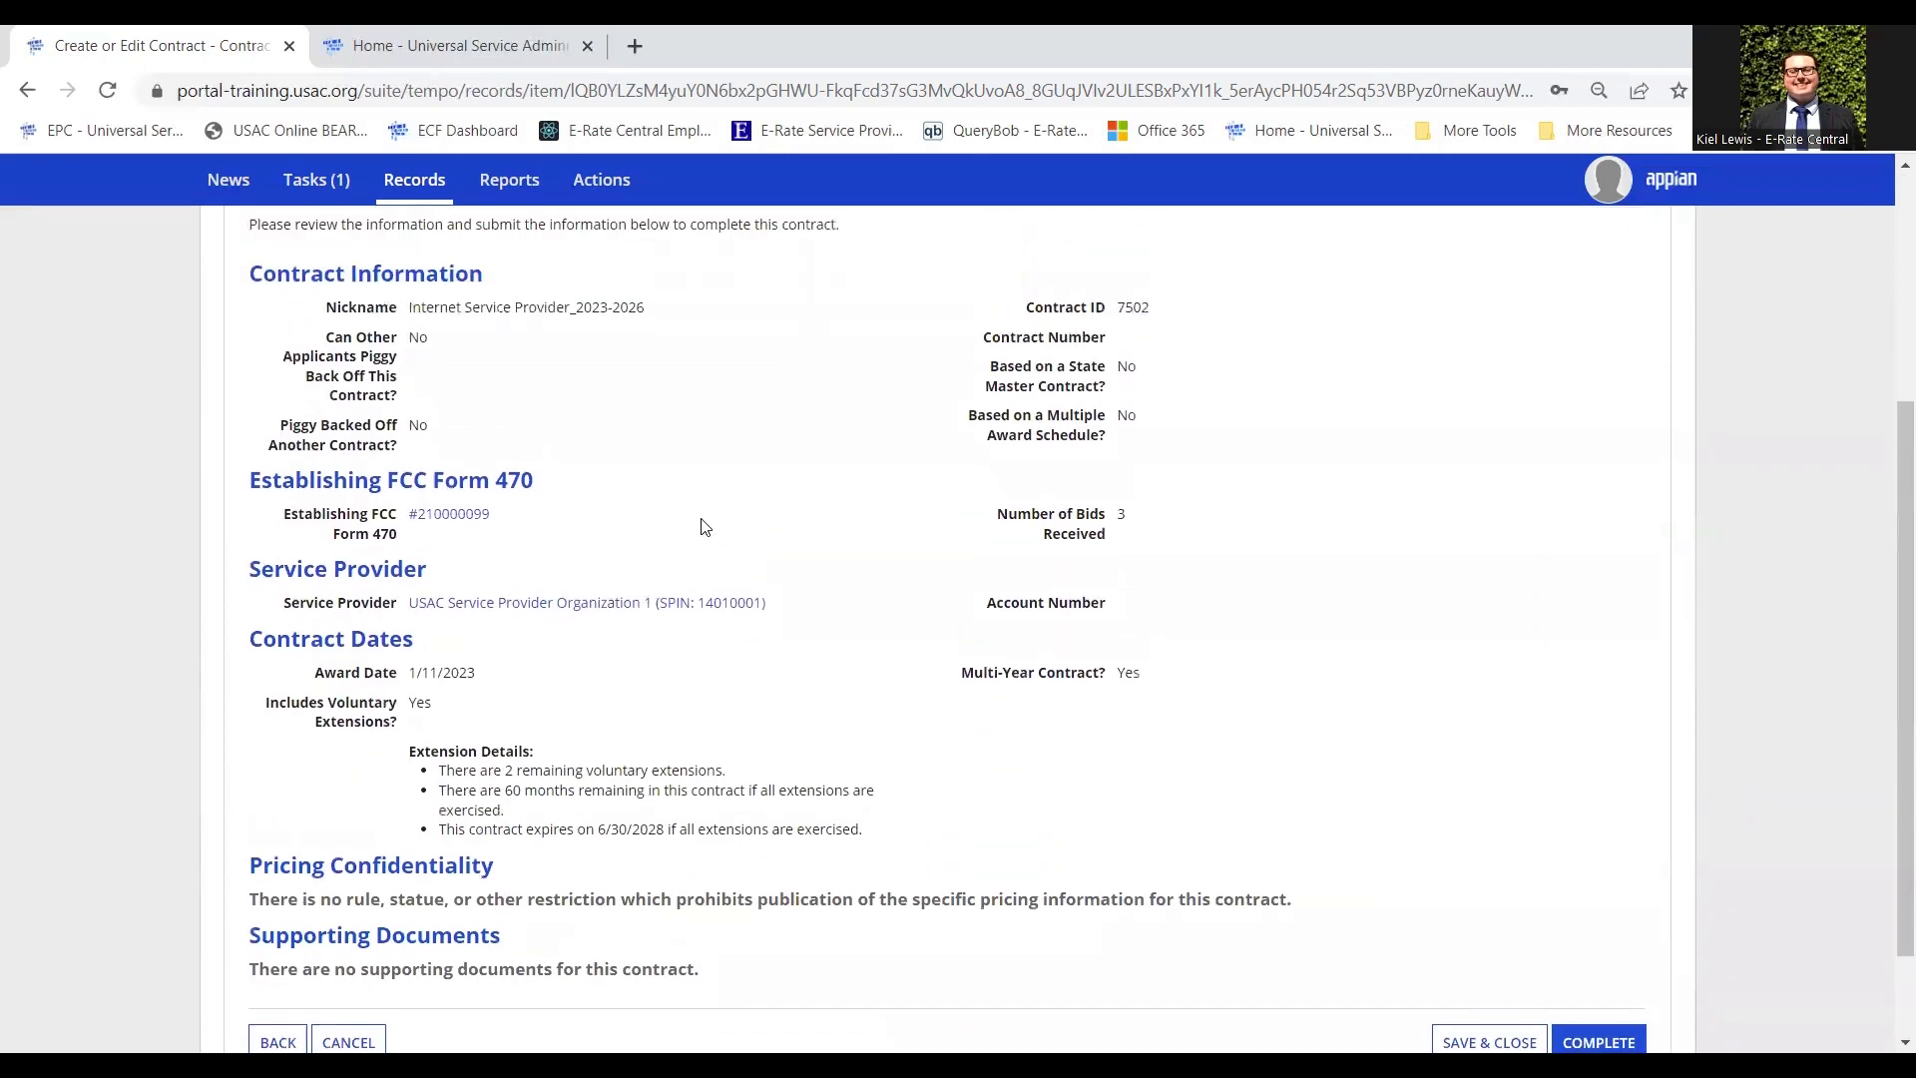
pyautogui.scroll(1, 860, 532)
pyautogui.scroll(3, 861, 532)
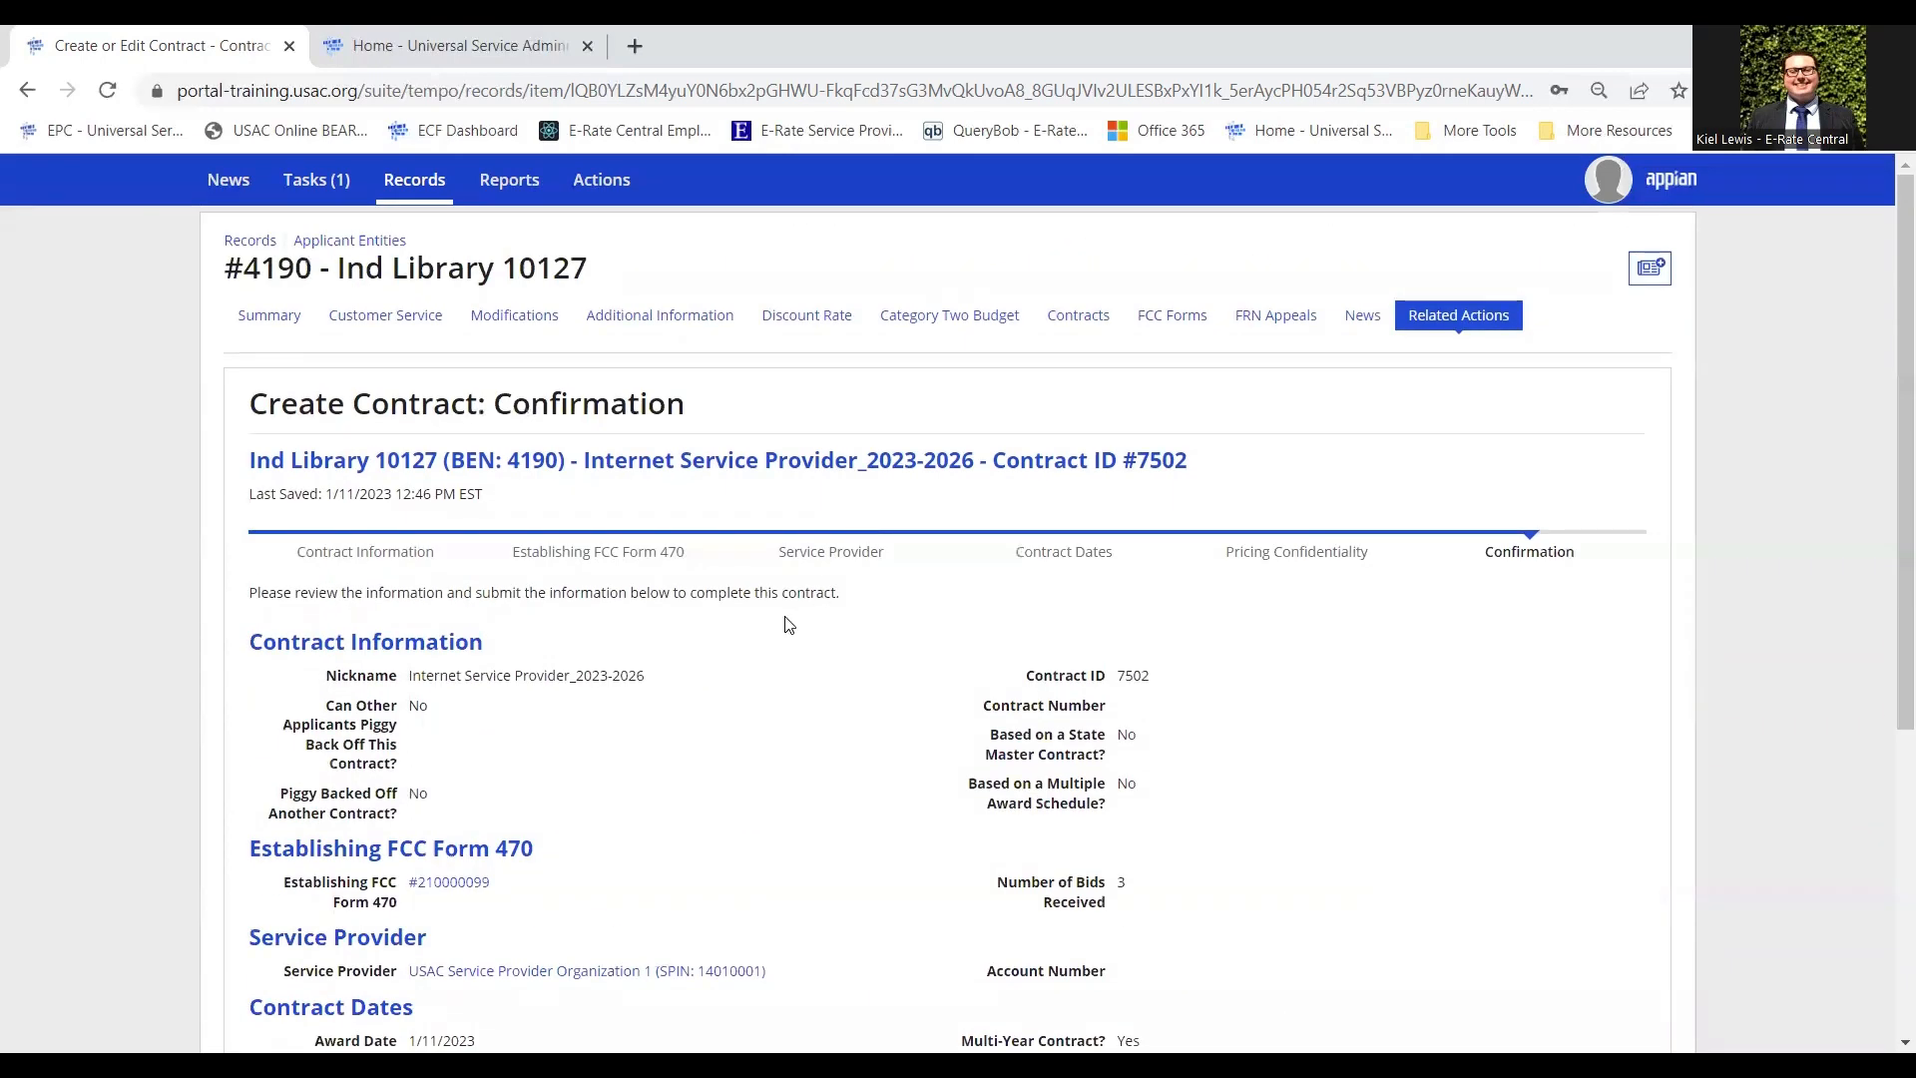
pyautogui.scroll(-1, 864, 639)
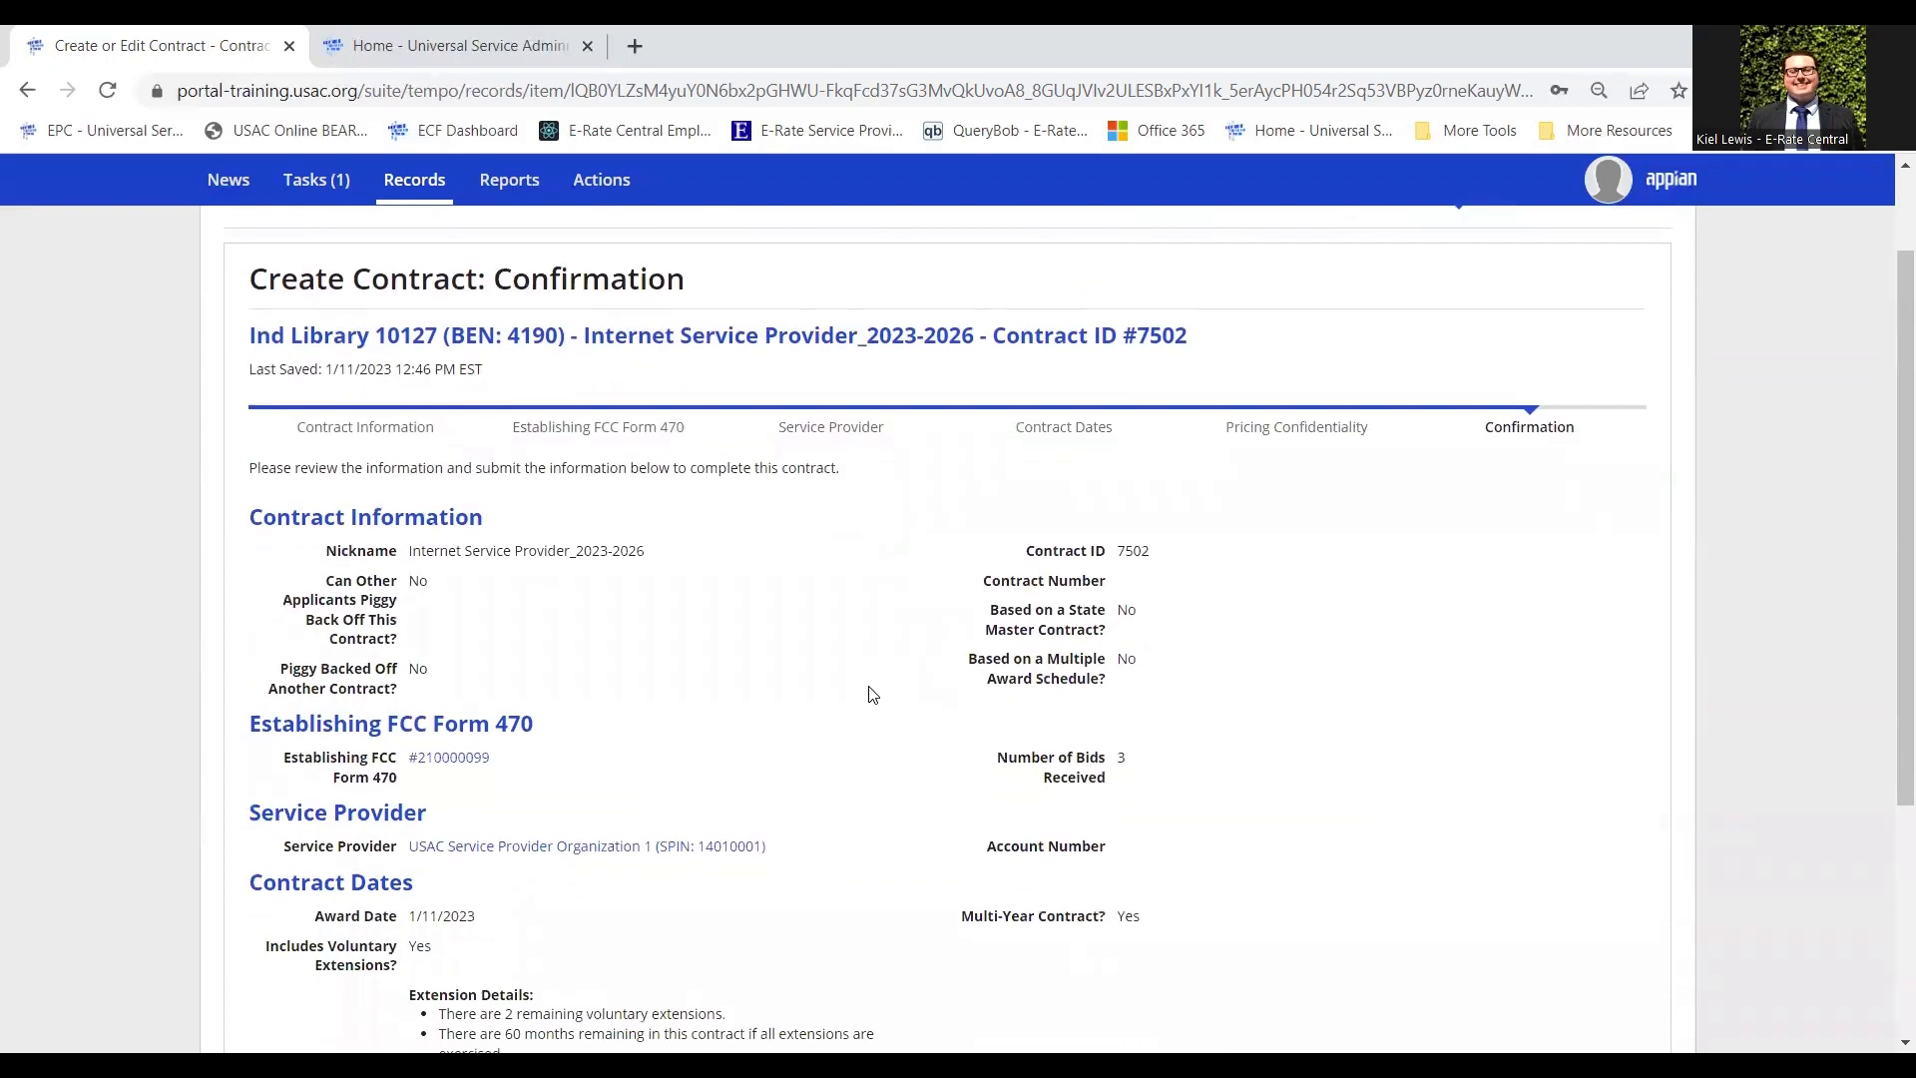
pyautogui.scroll(-1, 787, 642)
pyautogui.scroll(-1, 765, 637)
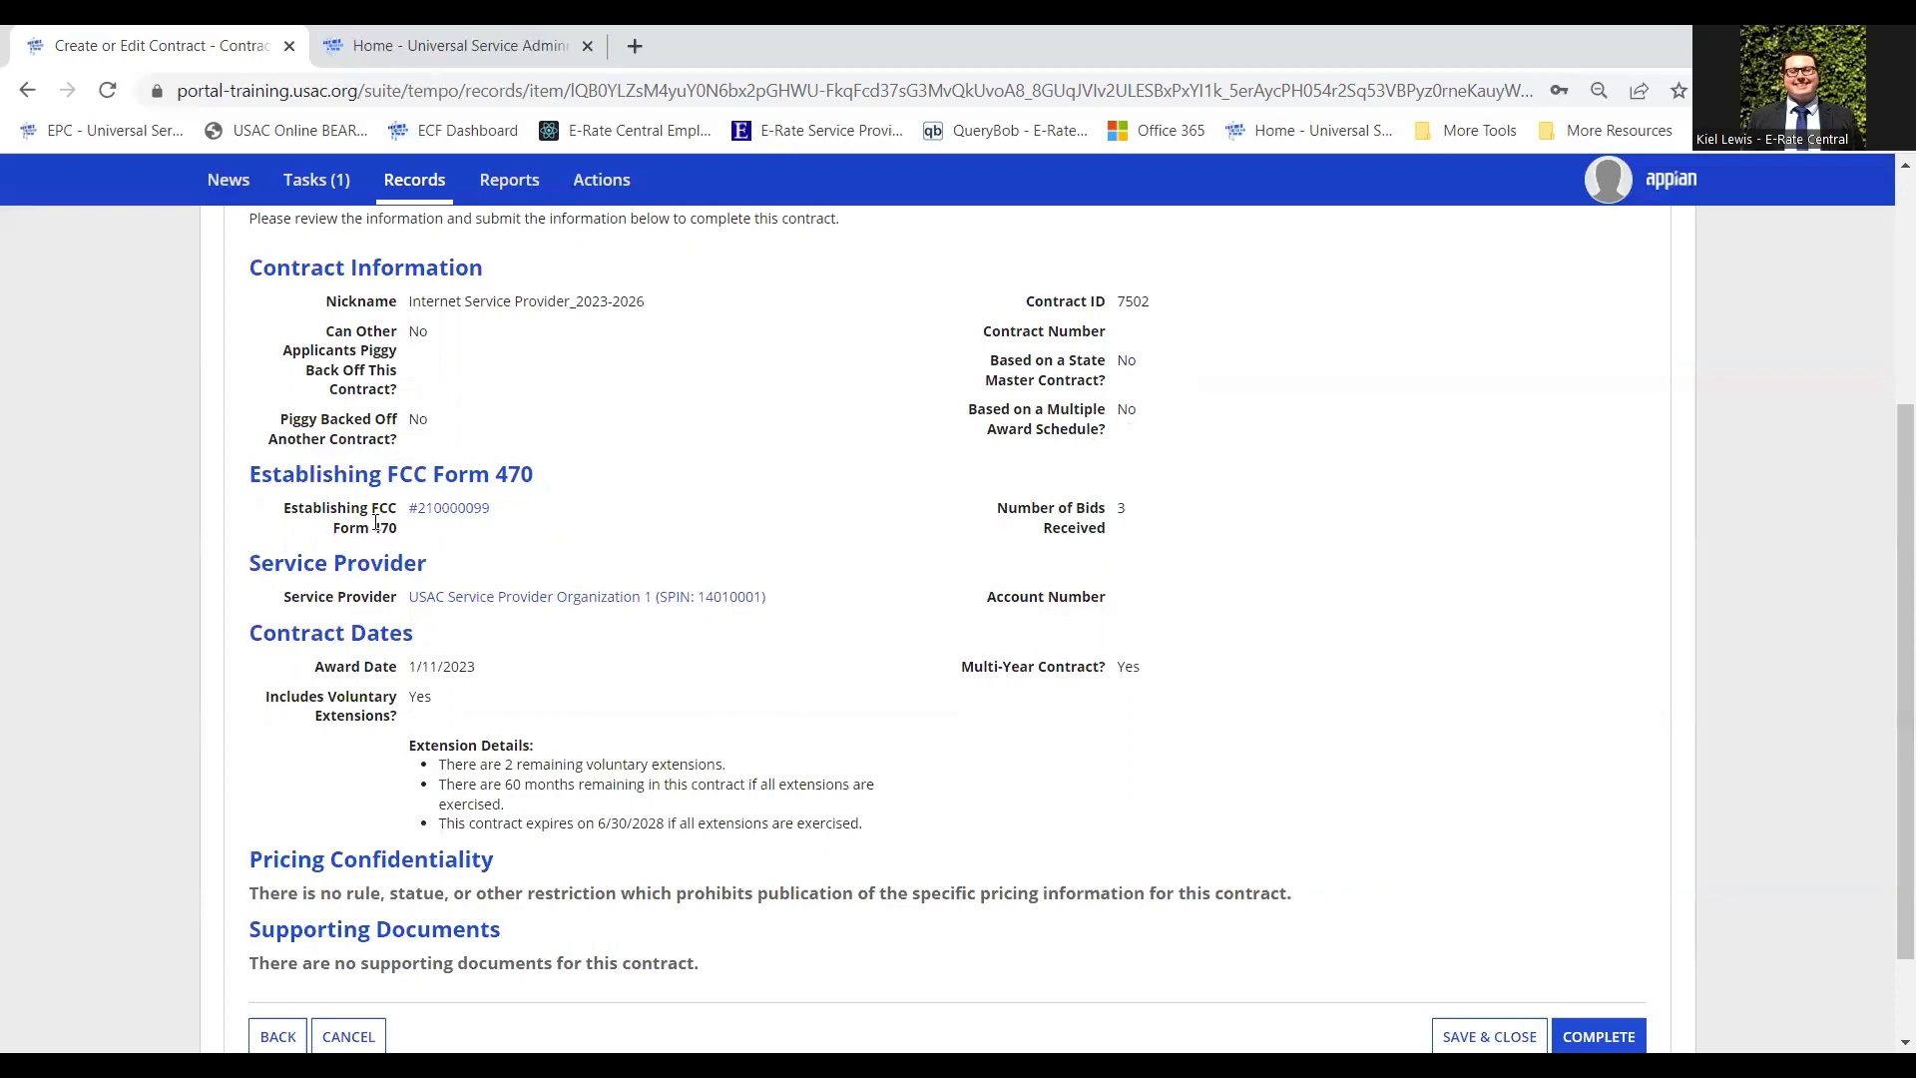
pyautogui.scroll(-2, 465, 524)
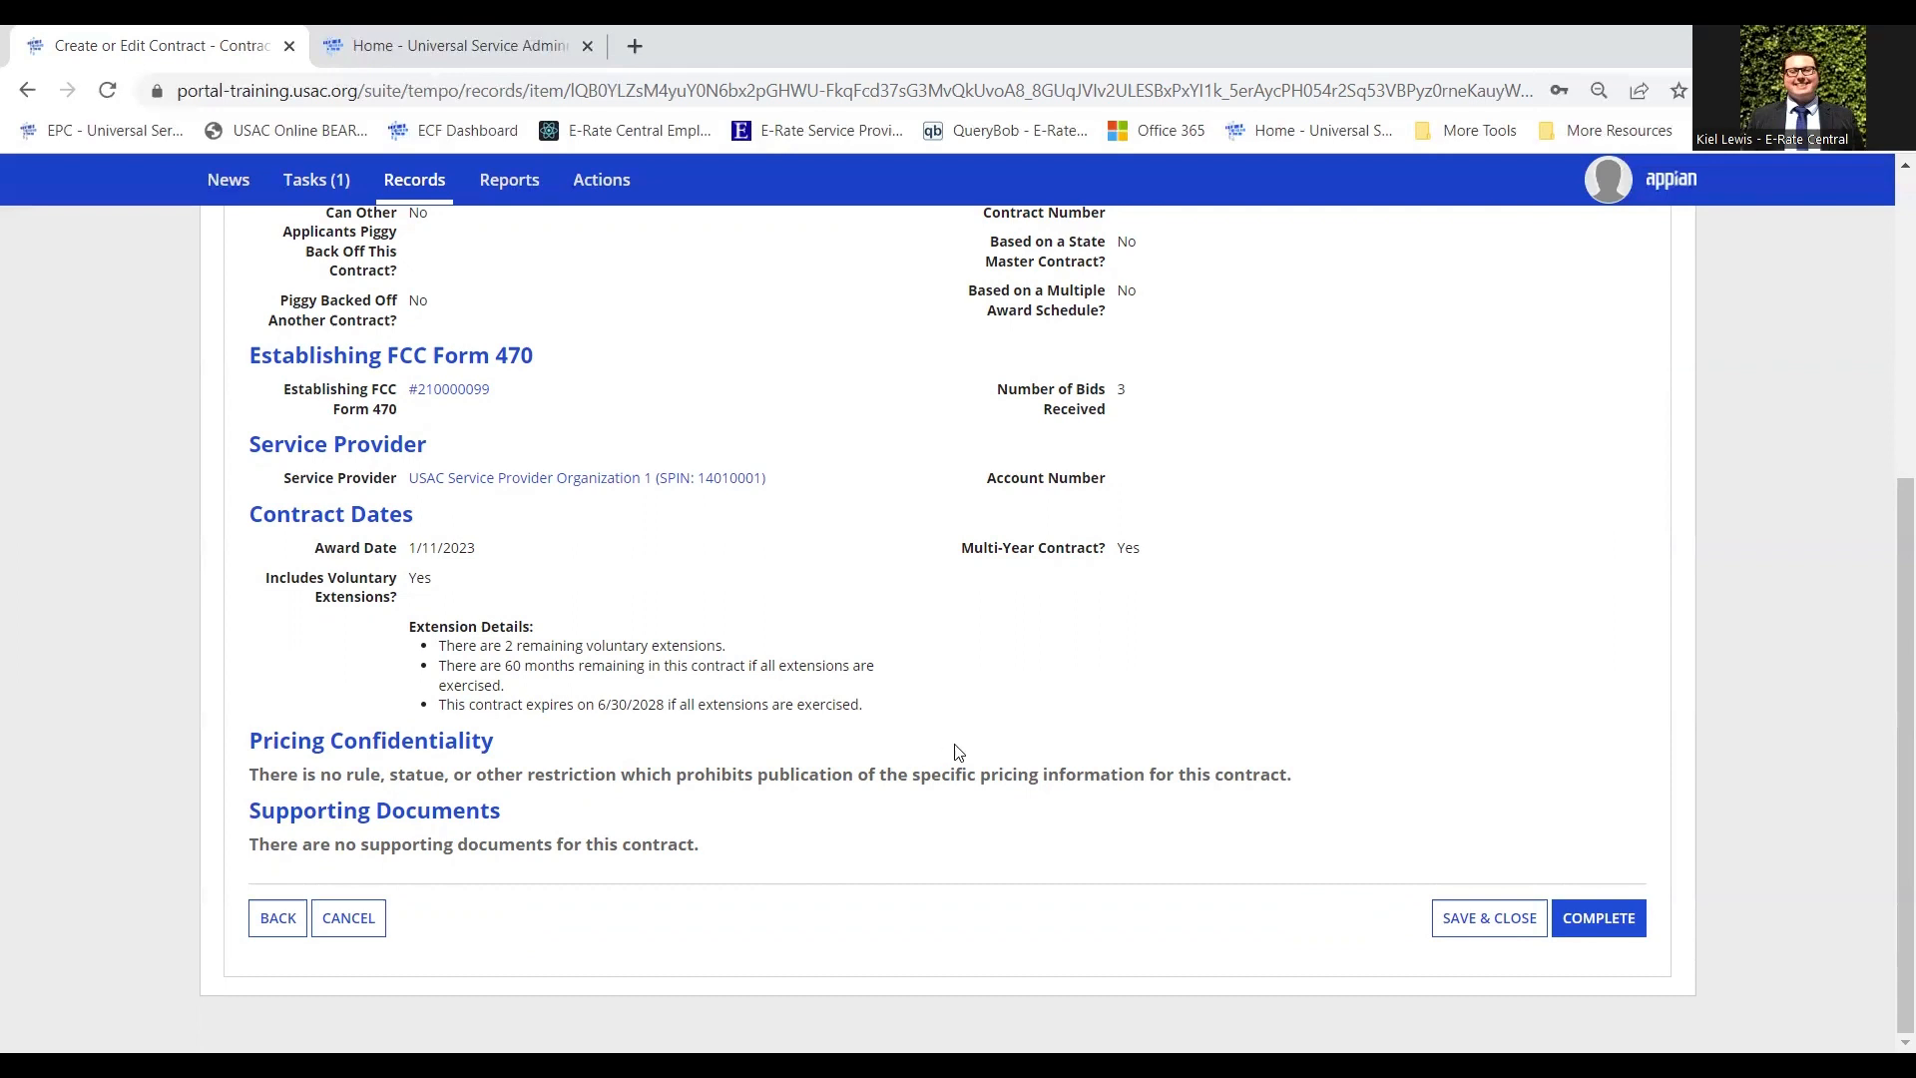
pyautogui.scroll(1, 1073, 776)
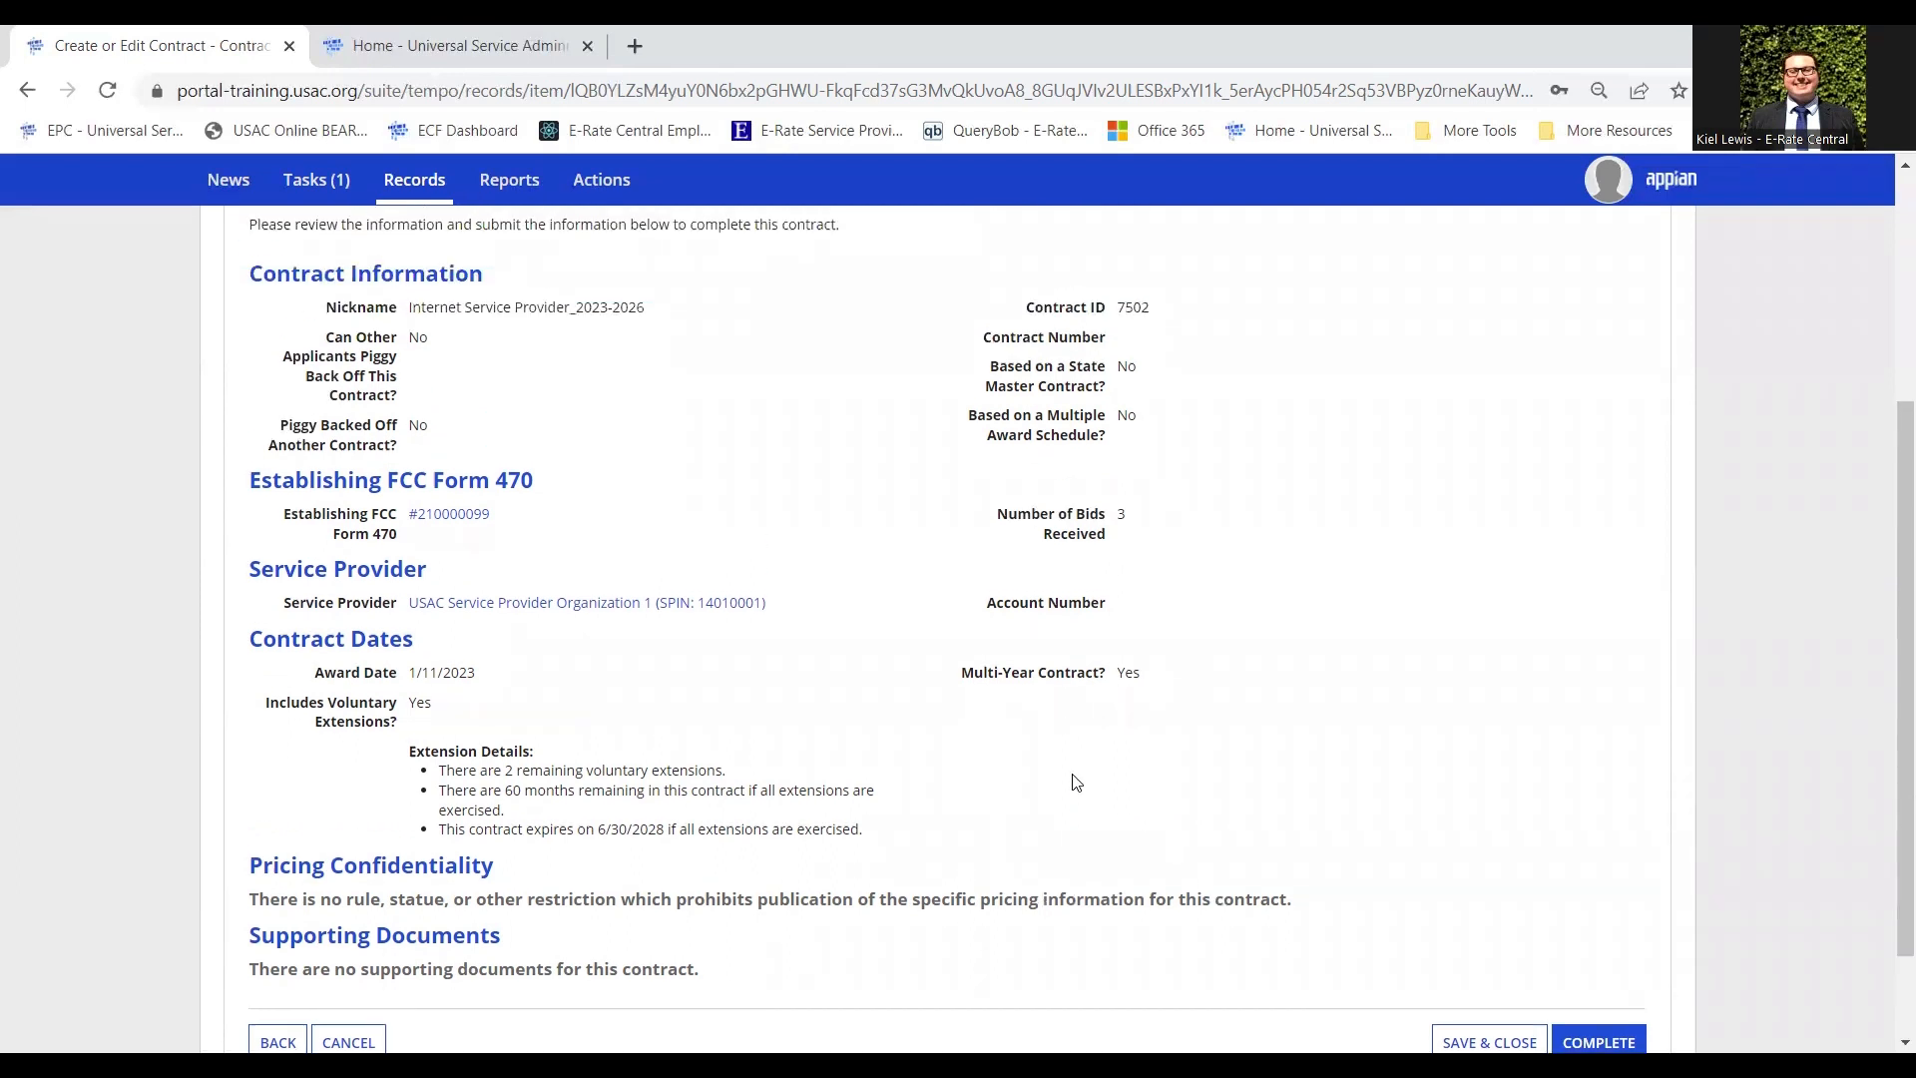
pyautogui.scroll(-1, 1158, 773)
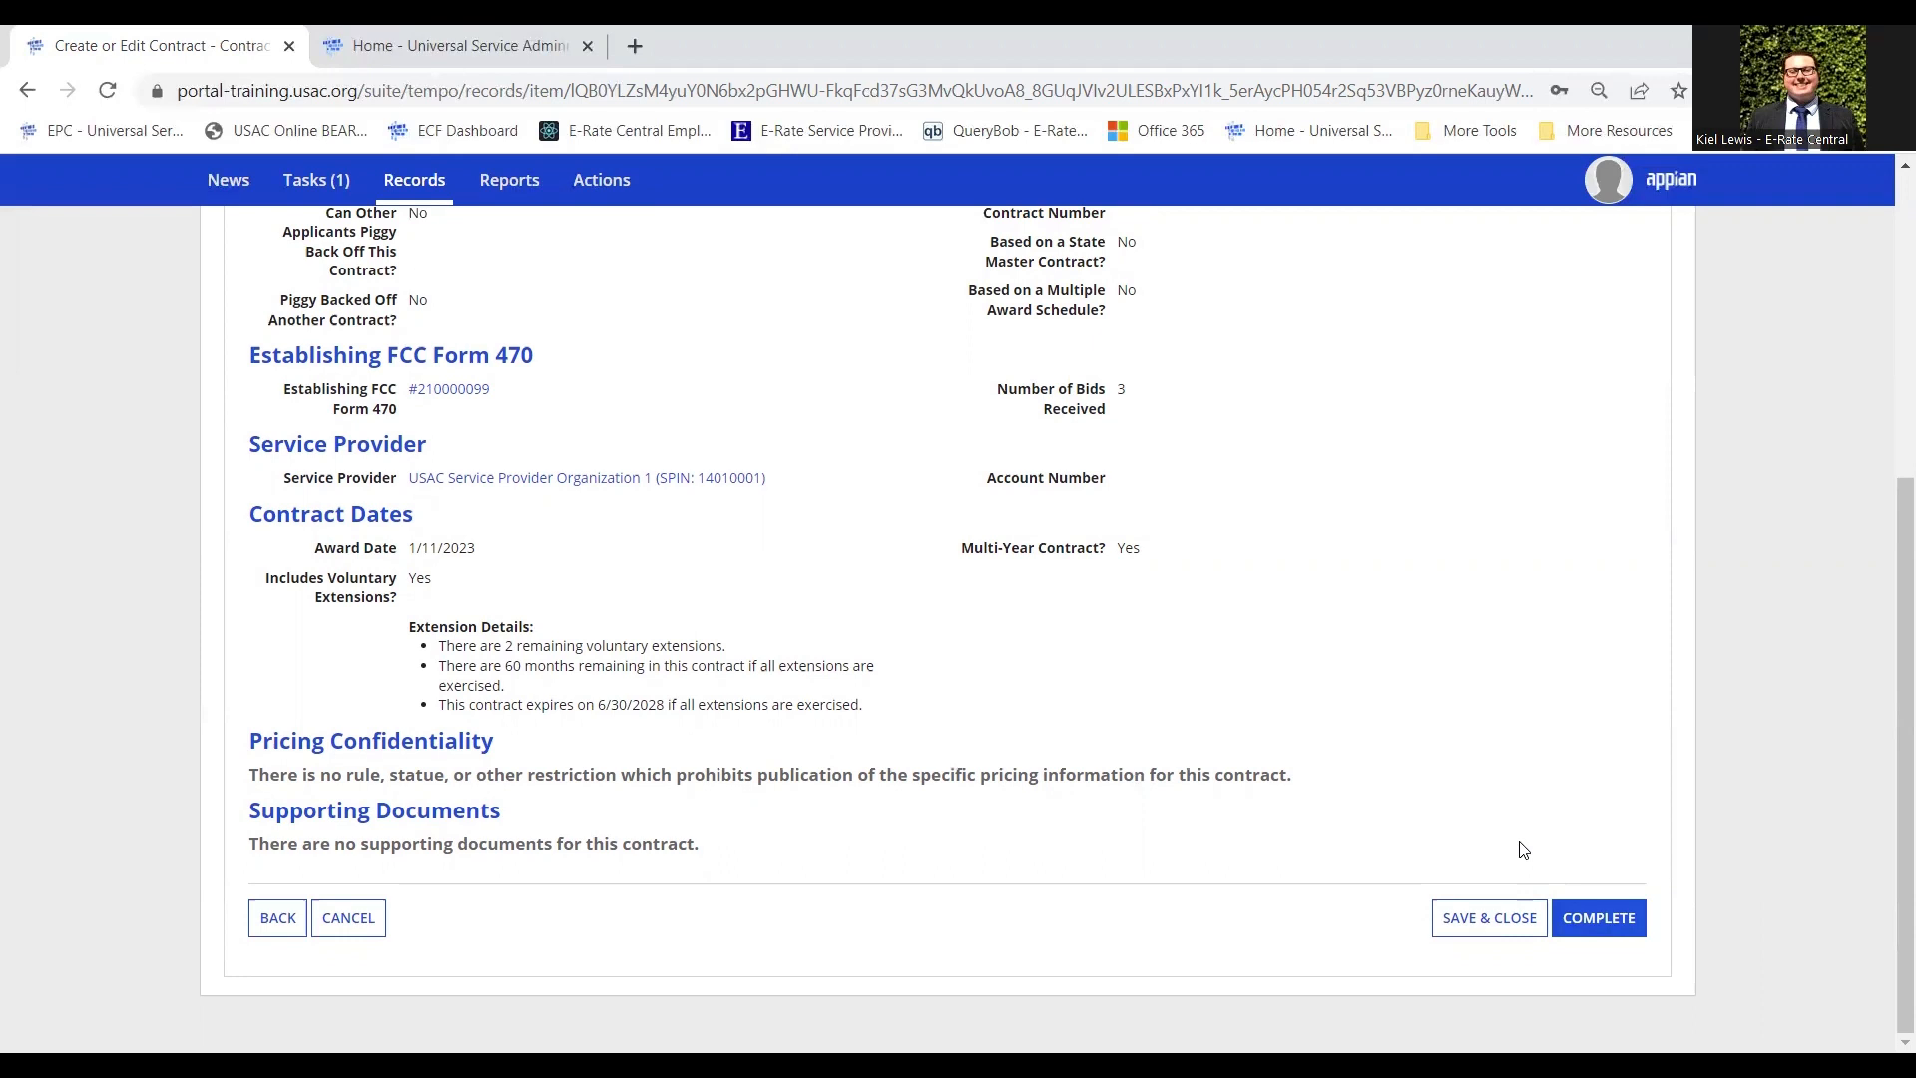
# - Save and close the contract as a draft, and reopen Internet Service Provider_2023-2026 for editing from the organization's contract drafts
pyautogui.click(1483, 920)
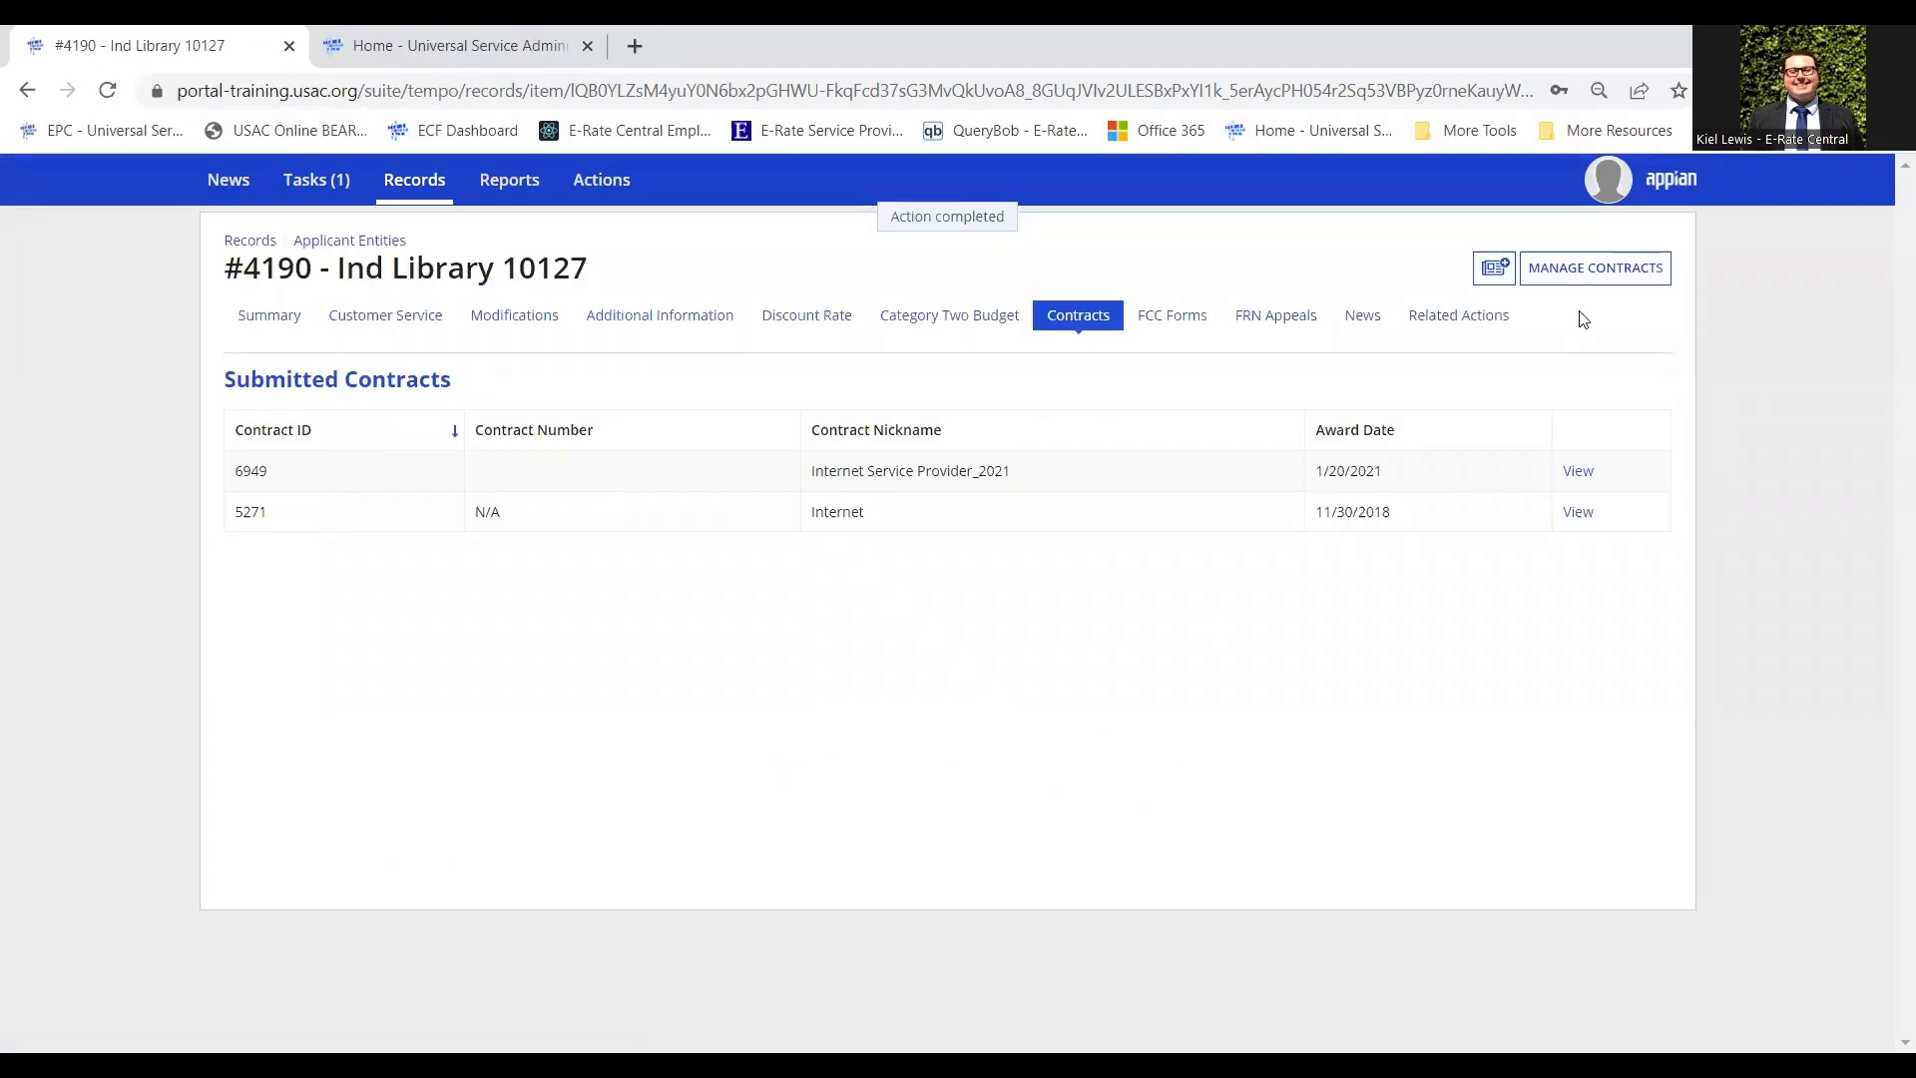
pyautogui.click(1622, 277)
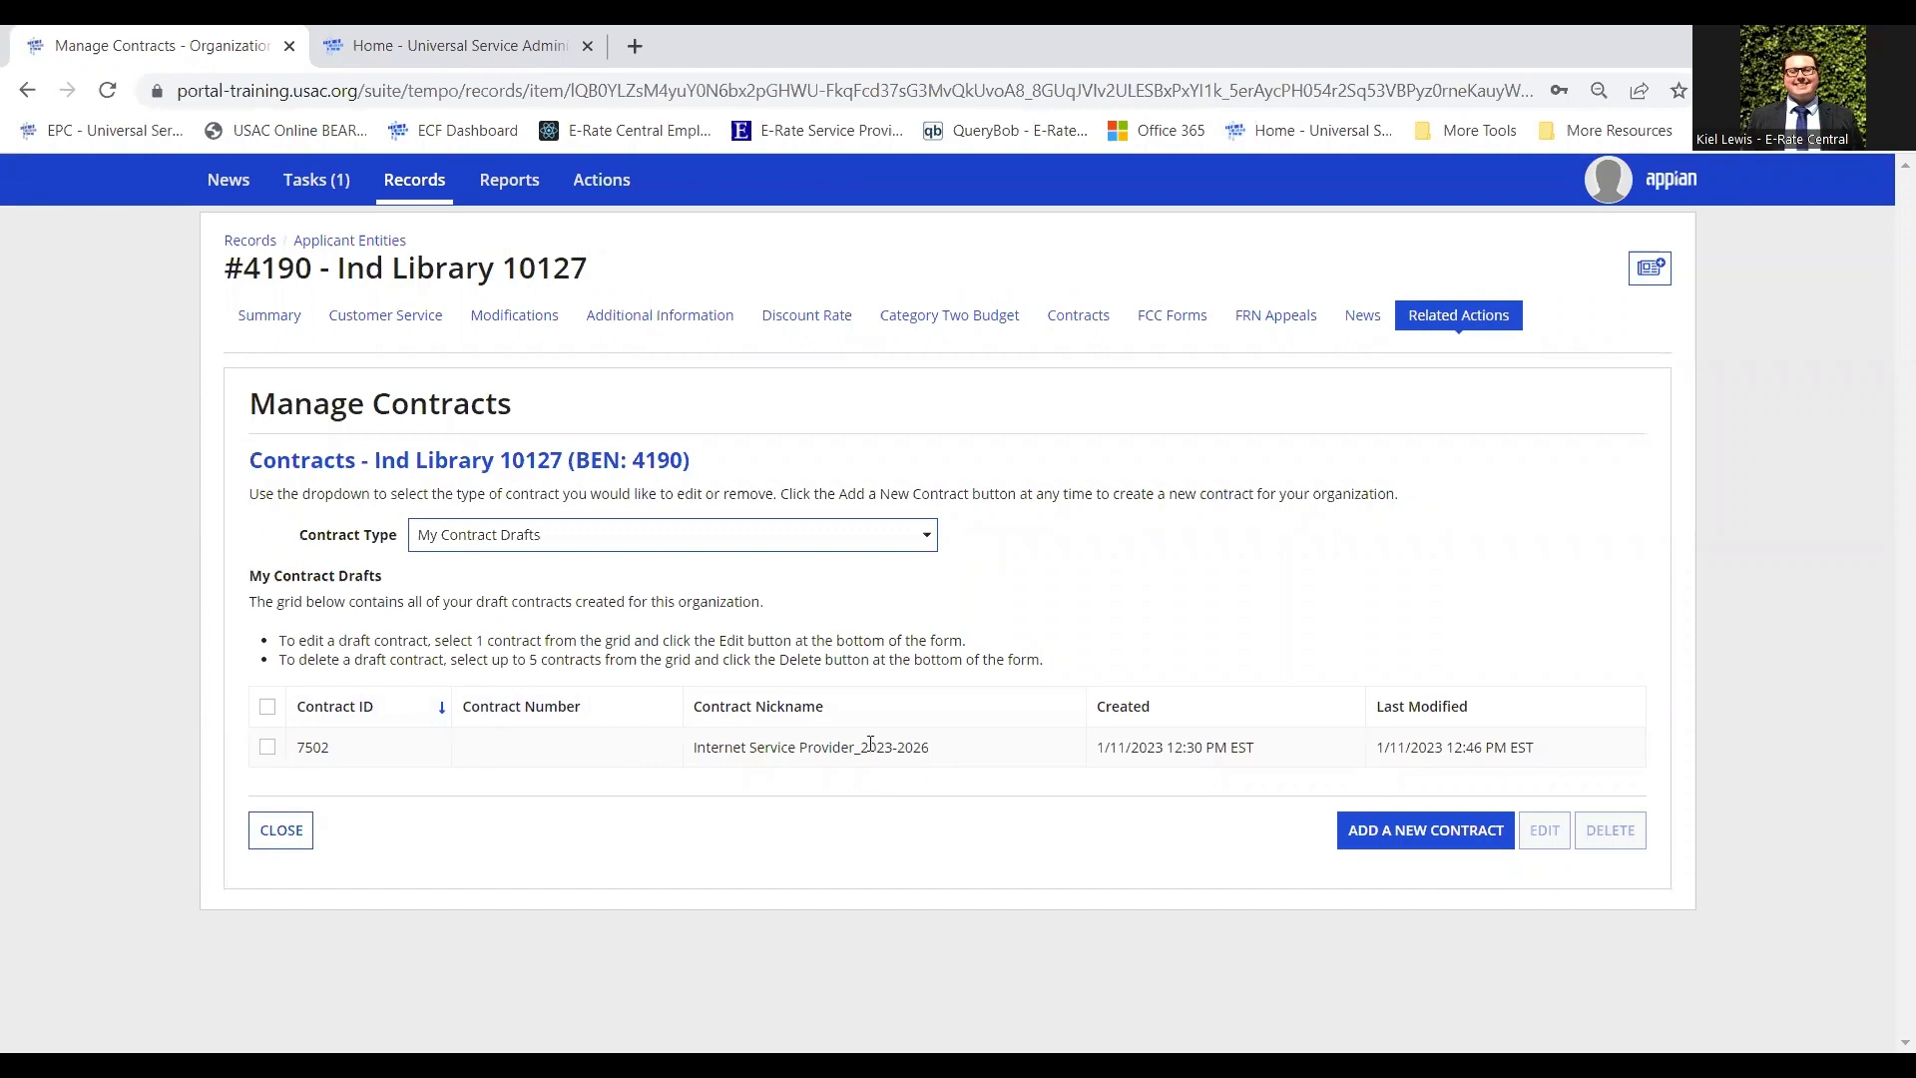
pyautogui.click(267, 749)
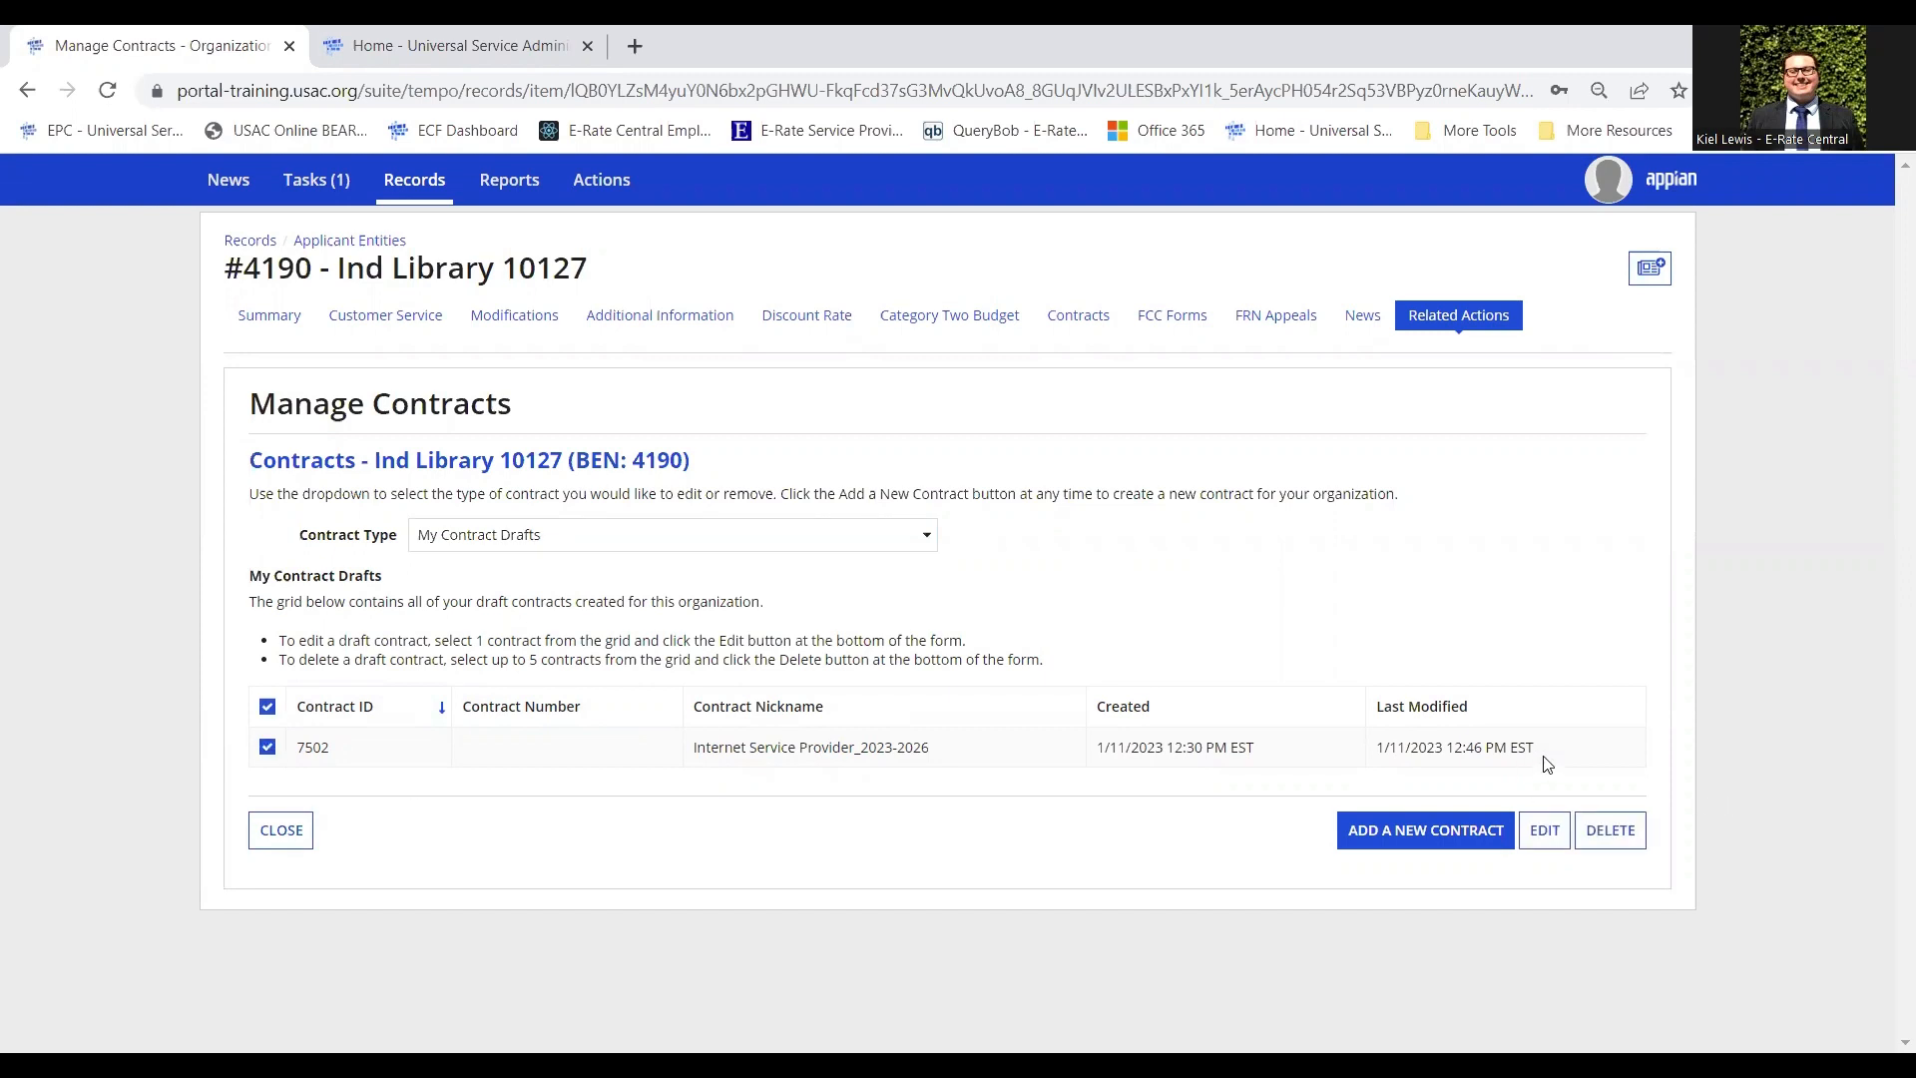
pyautogui.click(1546, 831)
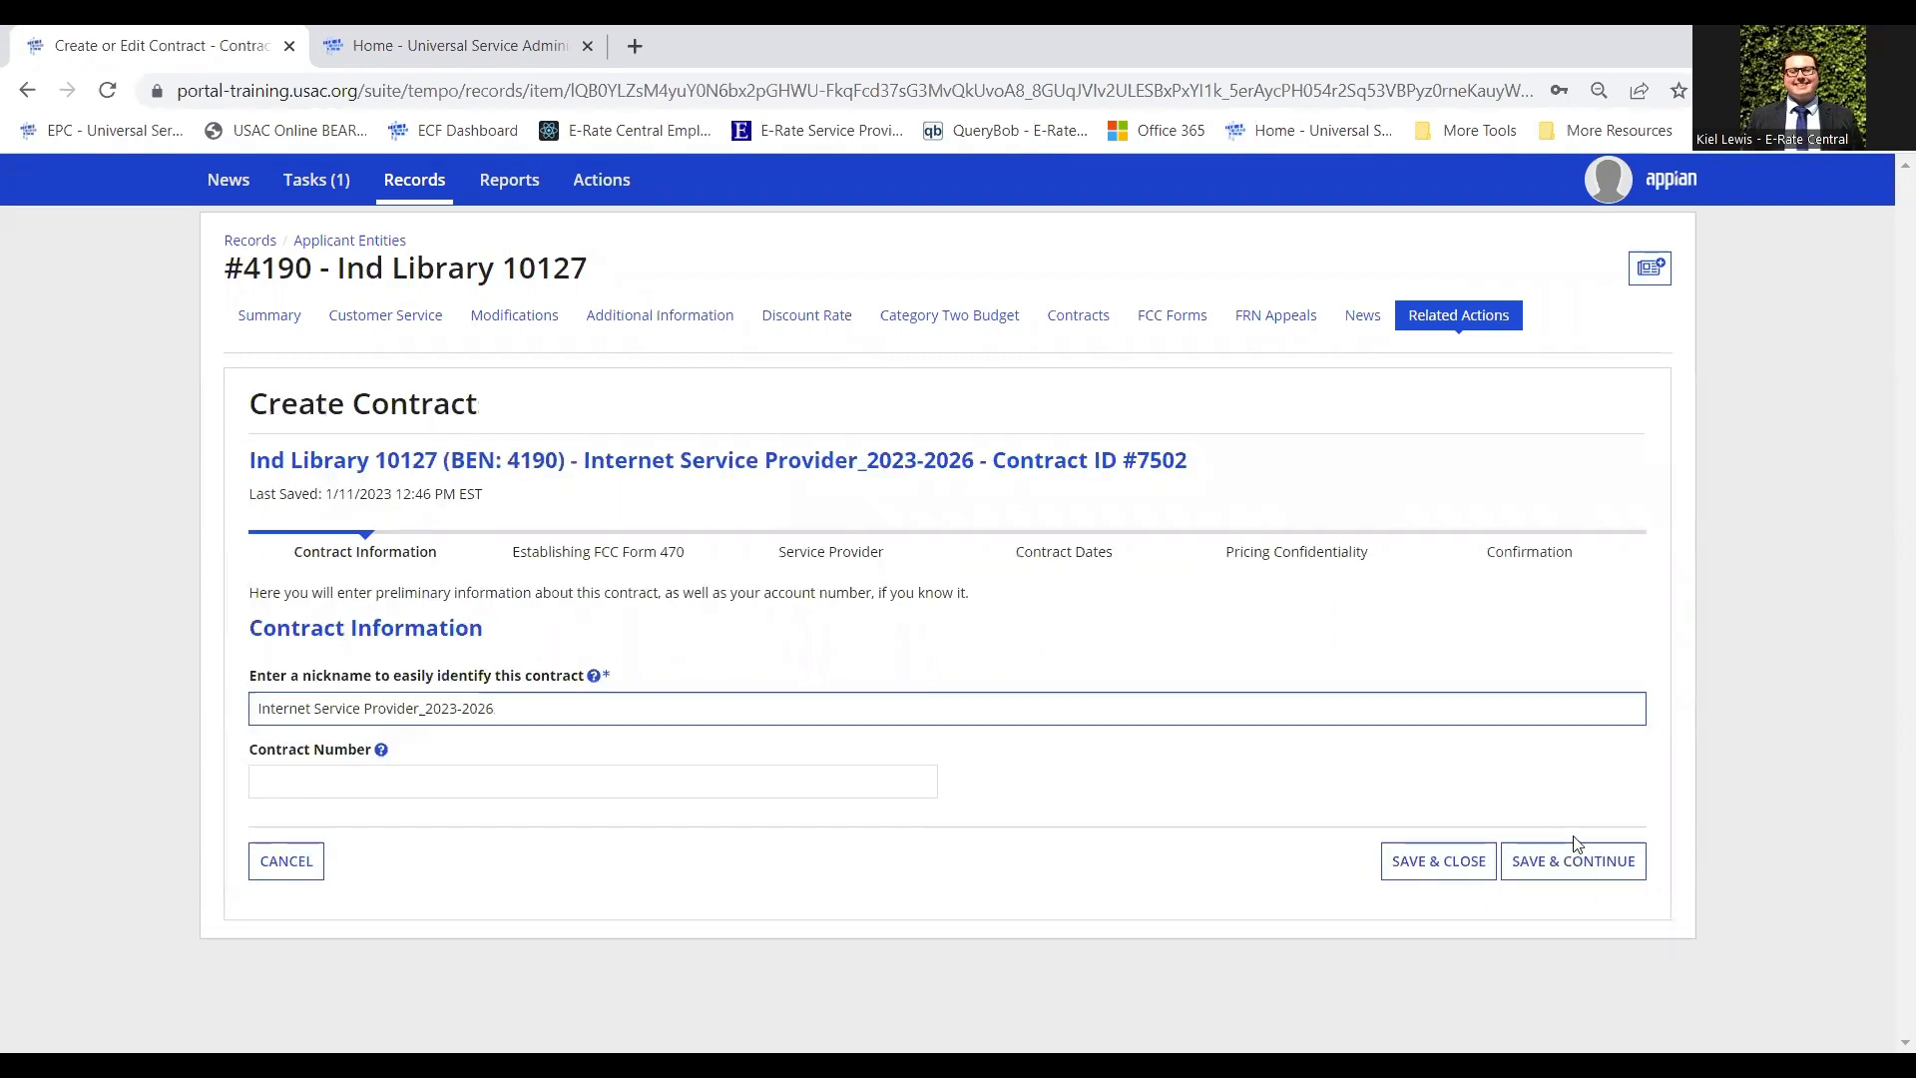
# - Answer No to uploading a copy of the contract, and save and continue through the remaining contract information questions
pyautogui.click(1724, 780)
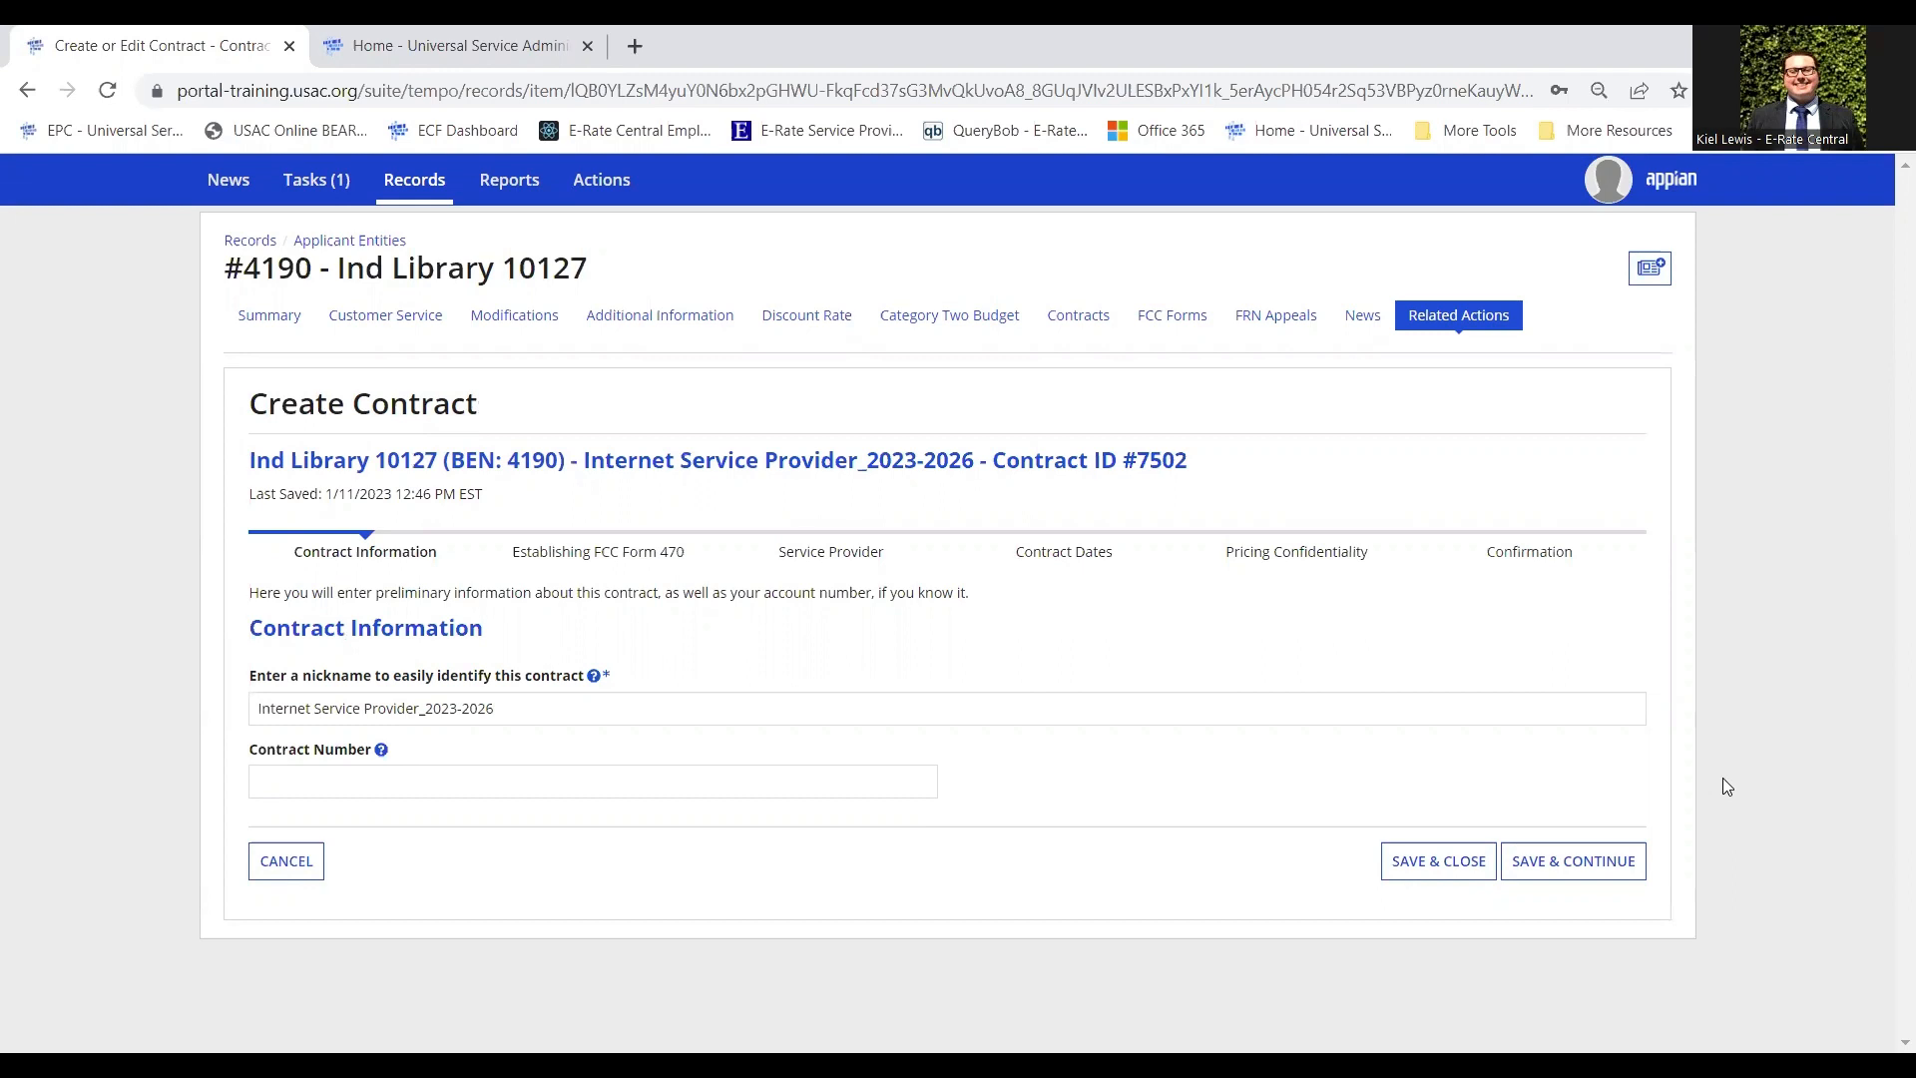
pyautogui.click(1600, 880)
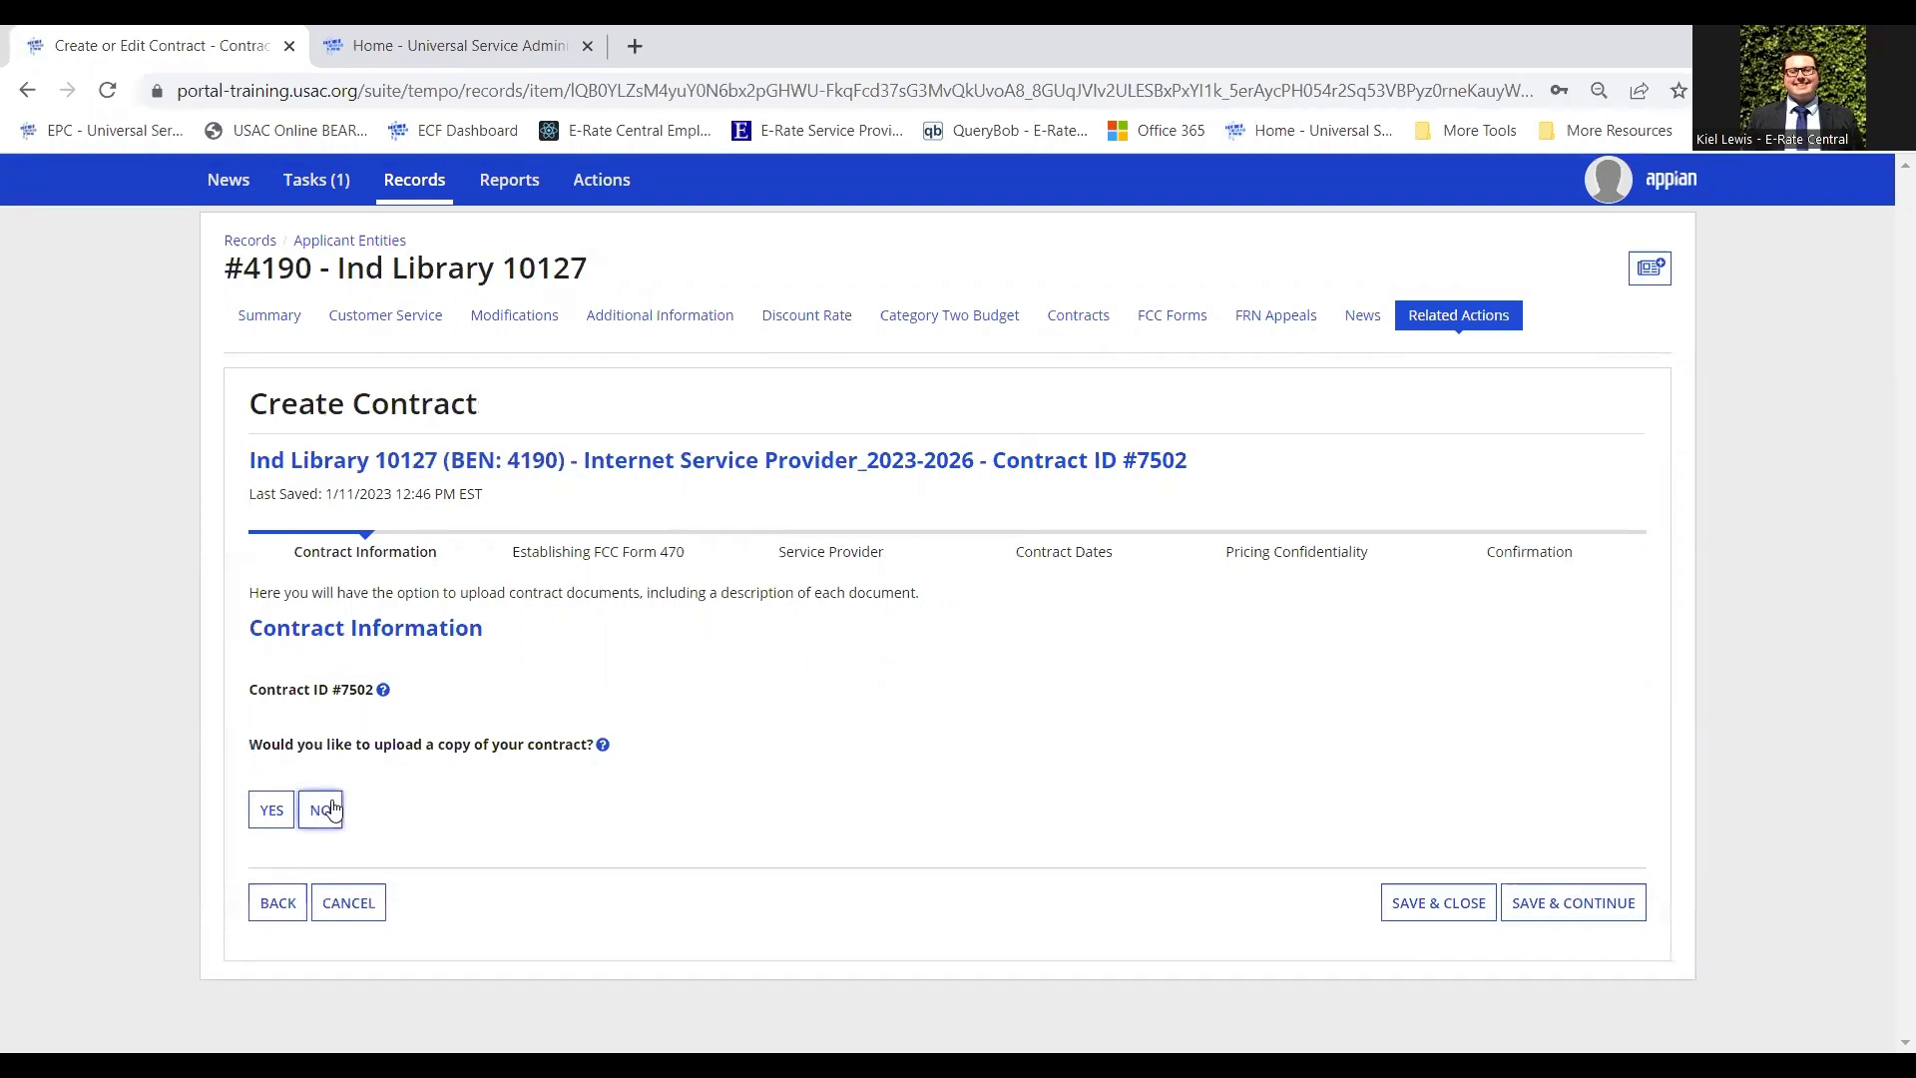
pyautogui.click(330, 808)
pyautogui.click(1572, 901)
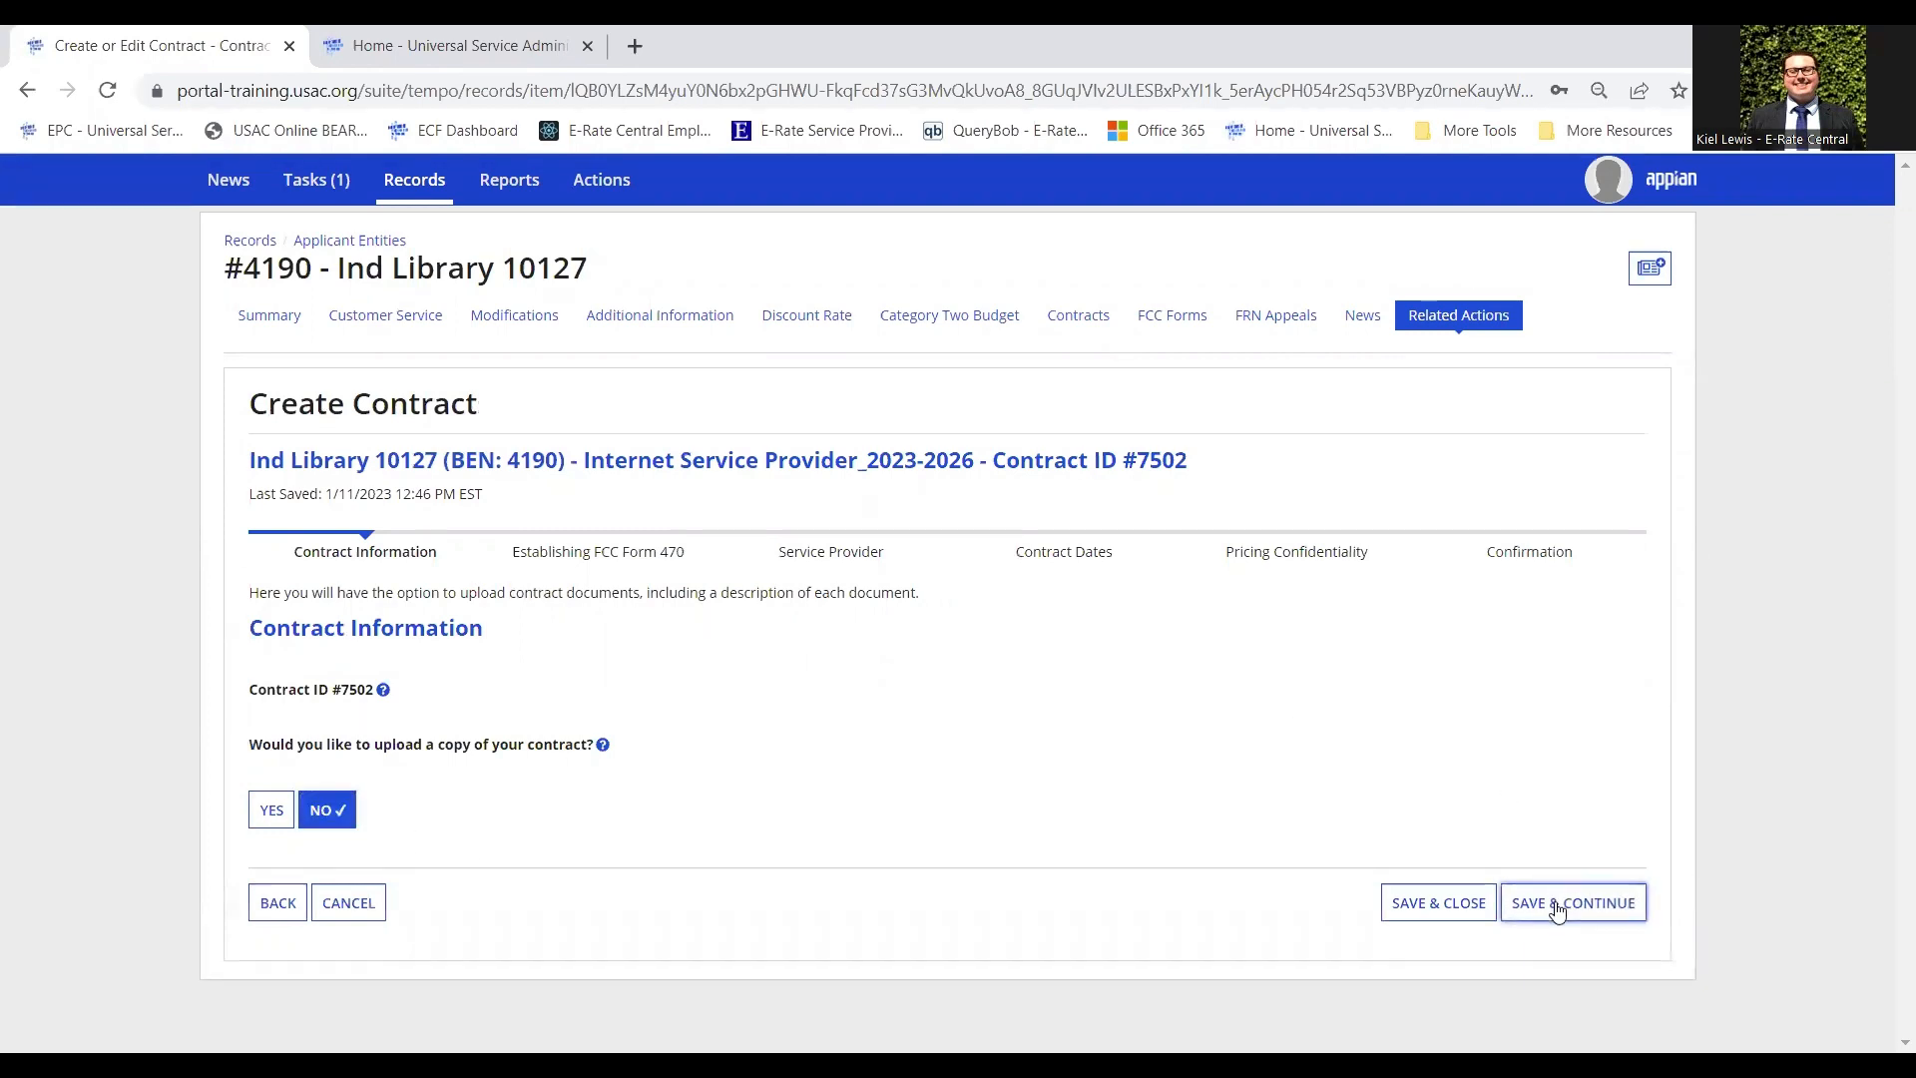
pyautogui.scroll(-1, 1686, 660)
pyautogui.click(1591, 930)
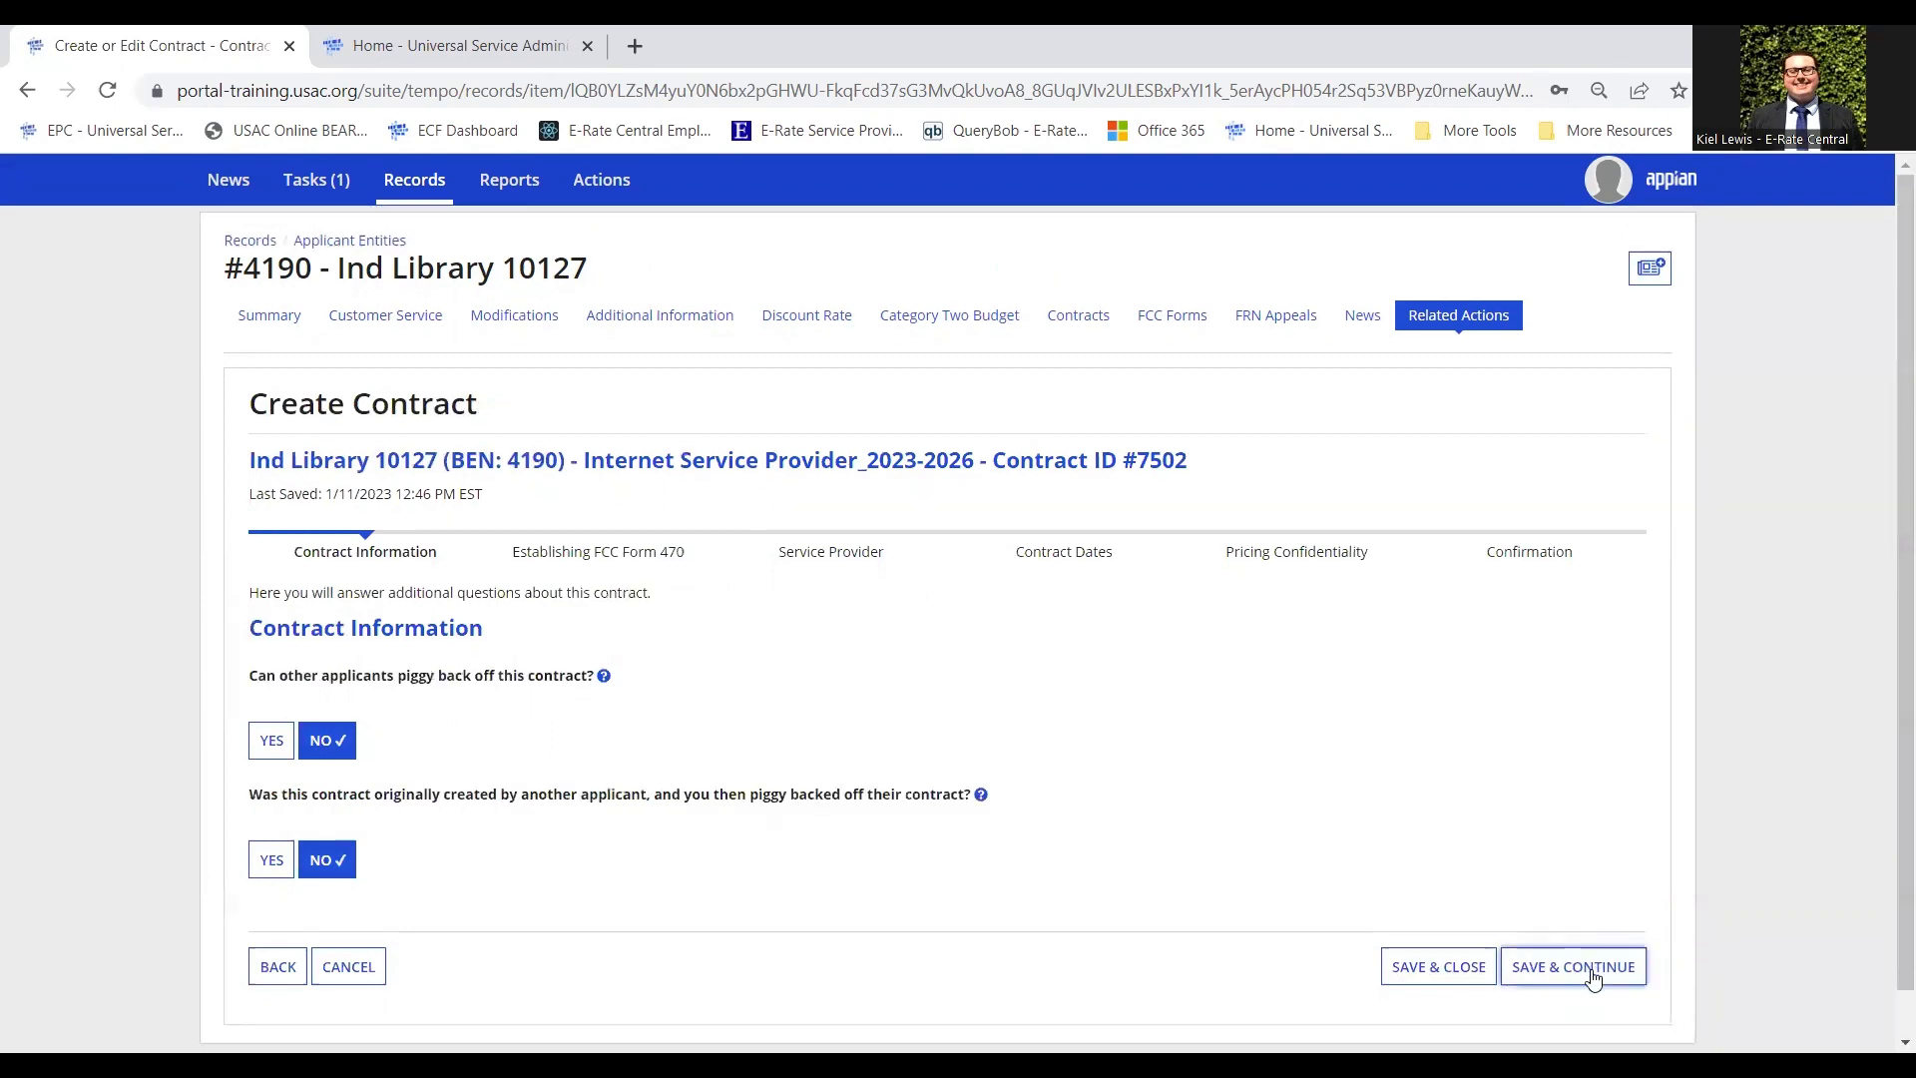
pyautogui.click(1594, 972)
# - Keep 3 as the number of bids received, and save and continue through the Form 470 and service provider sections
pyautogui.scroll(-2, 1144, 898)
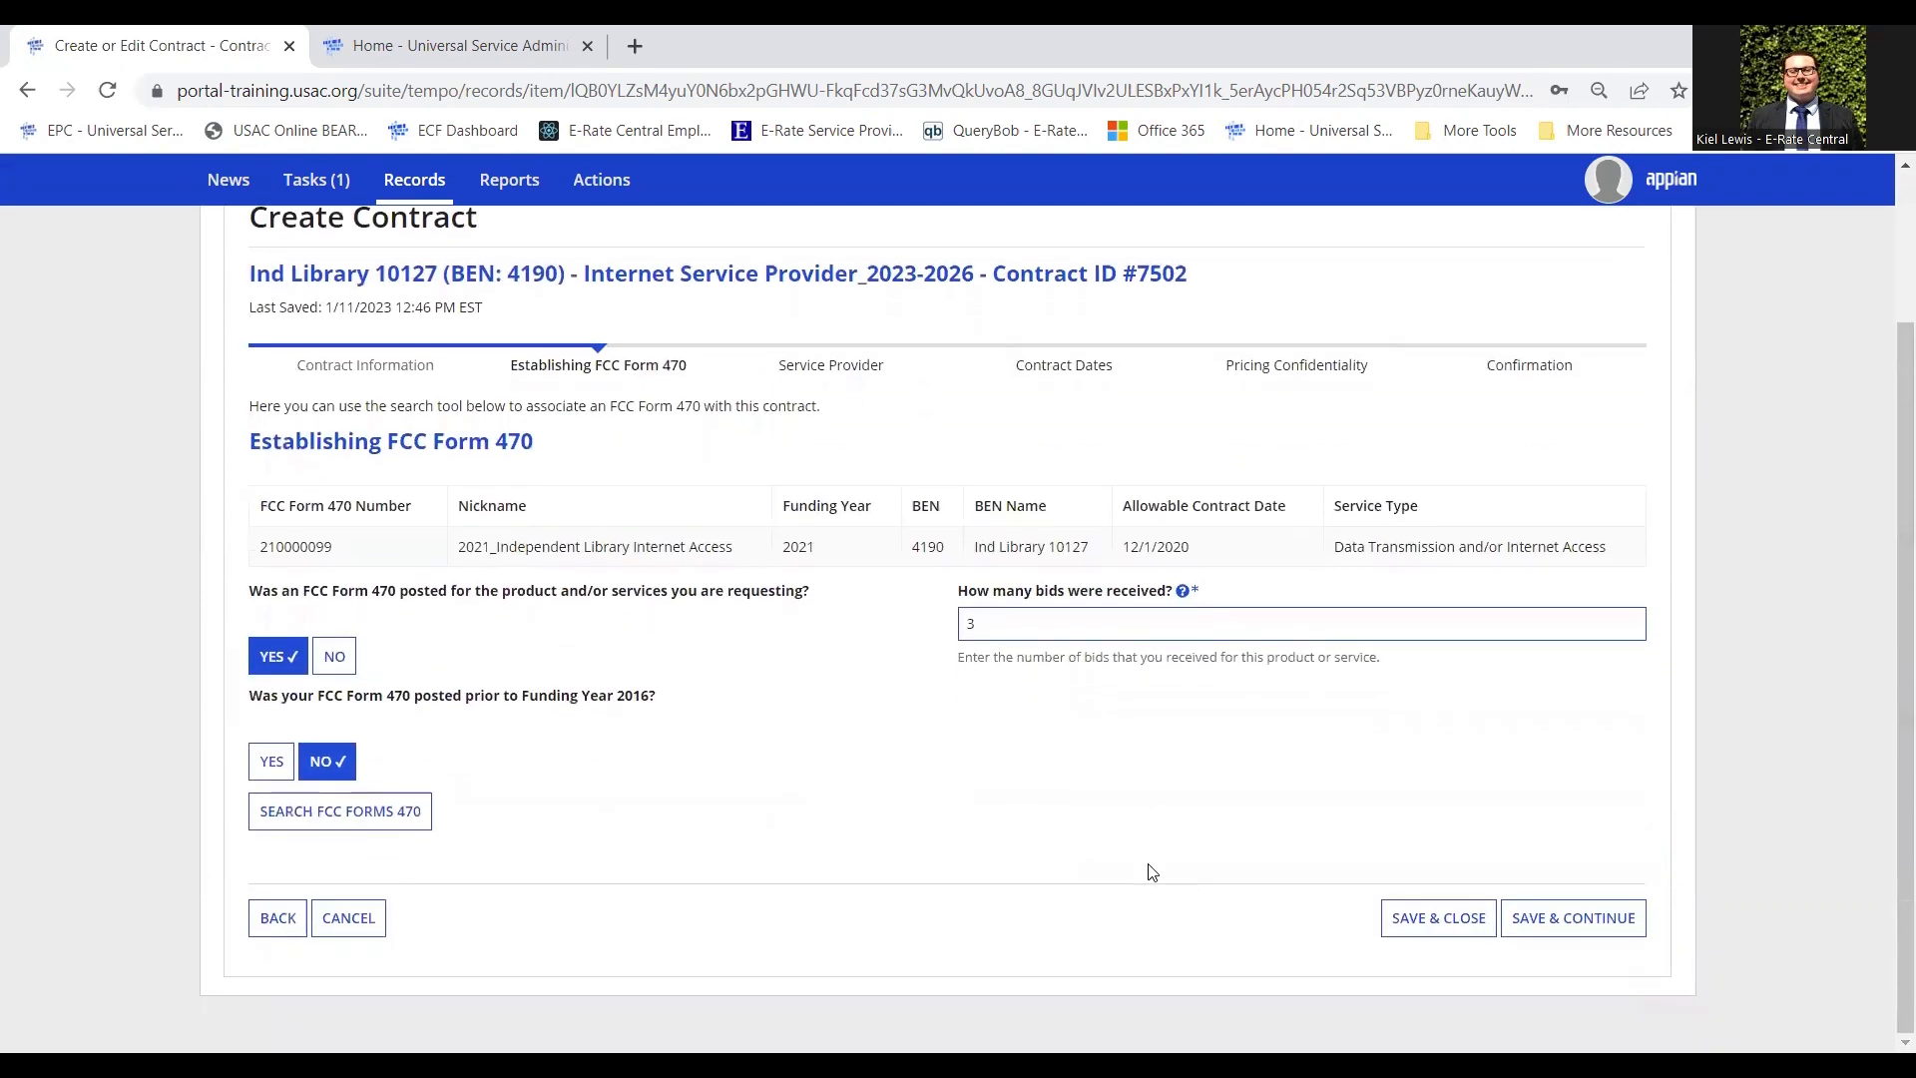
pyautogui.write('3')
pyautogui.click(1617, 919)
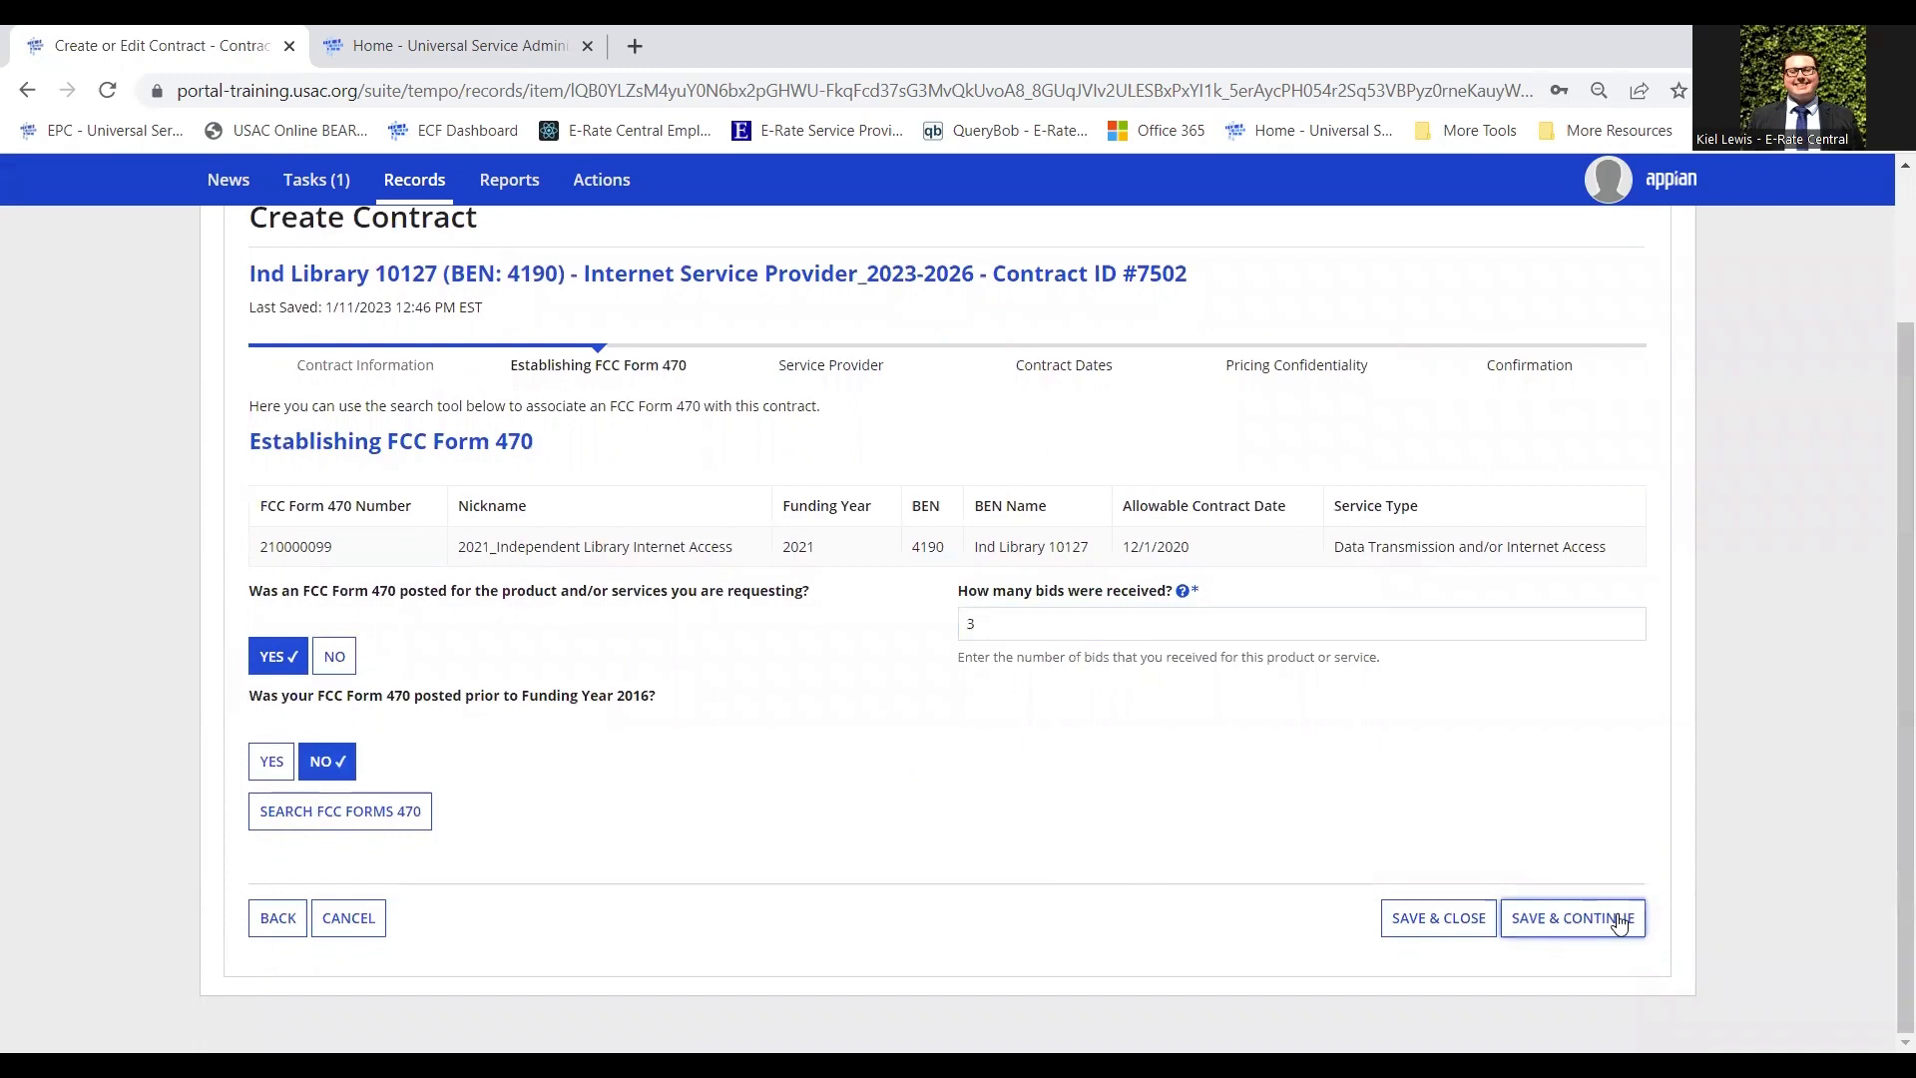
pyautogui.scroll(-1, 1647, 838)
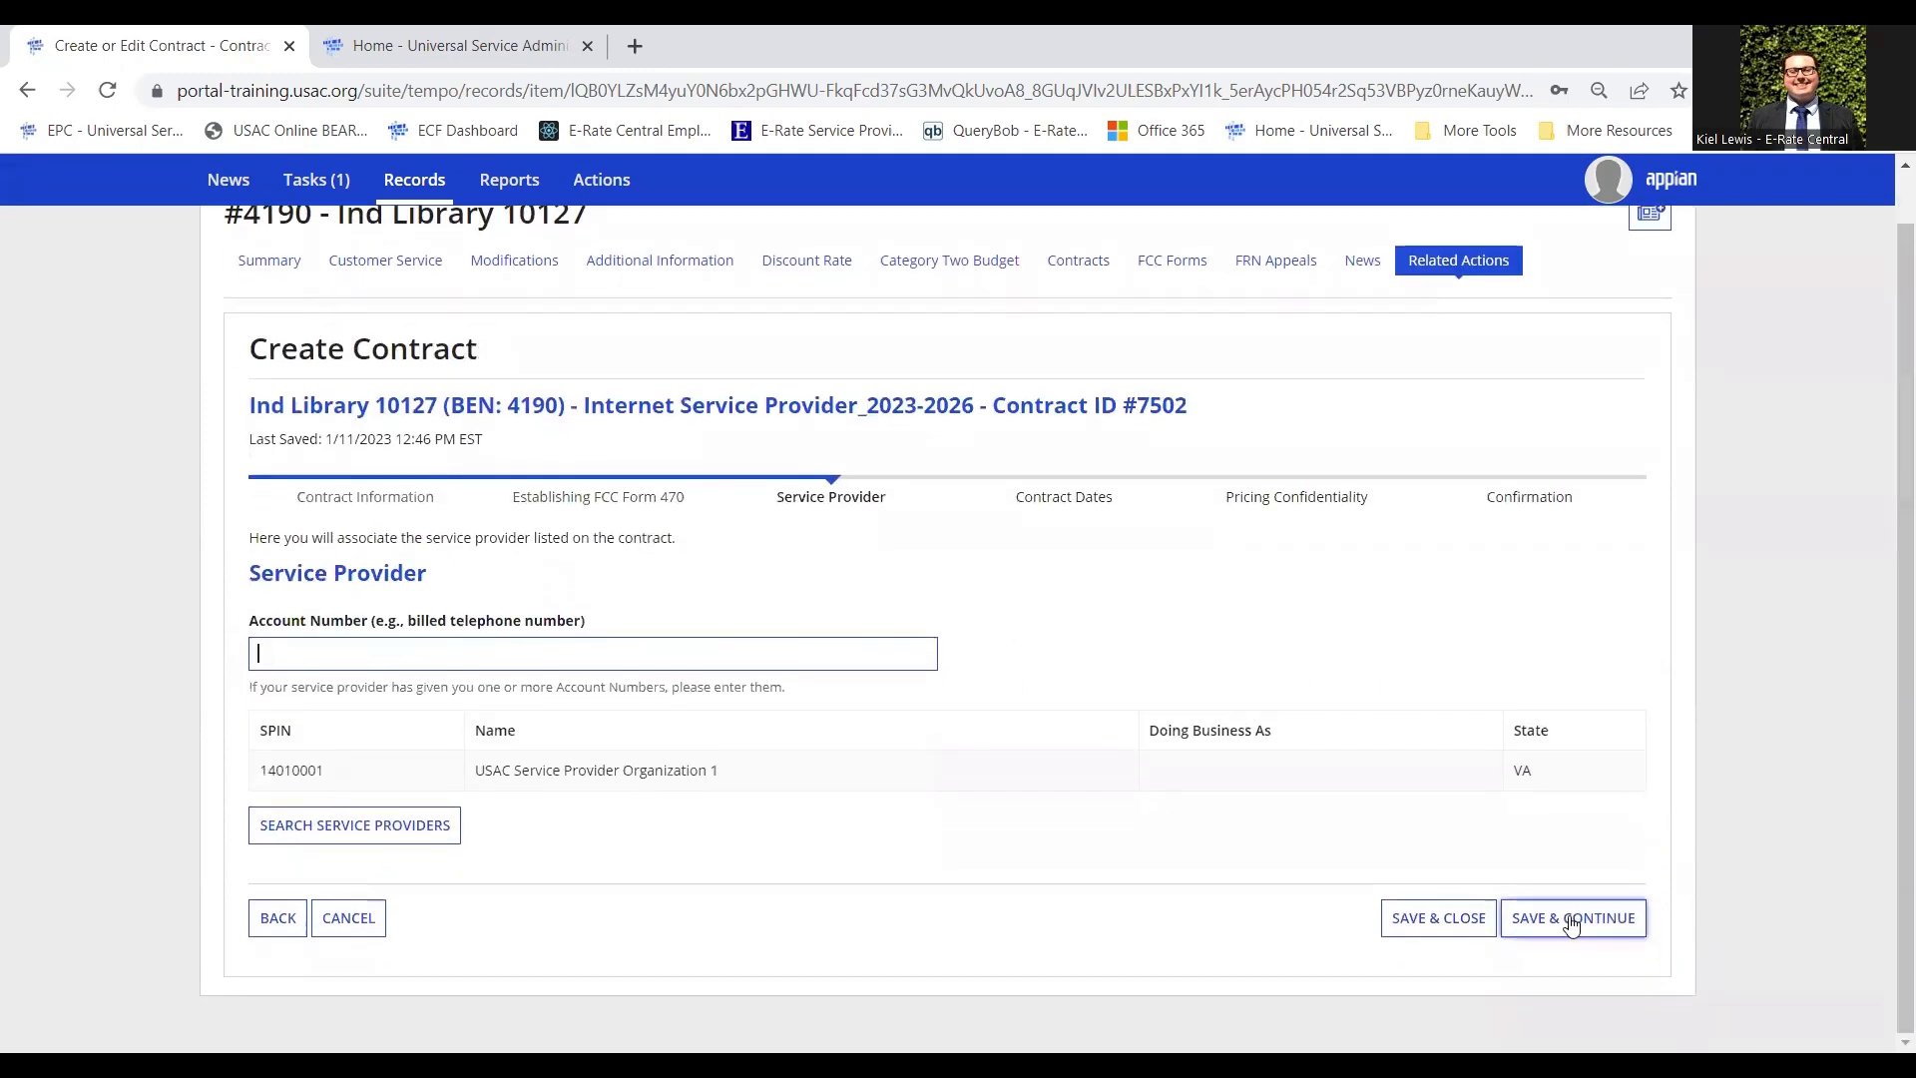
pyautogui.click(1570, 920)
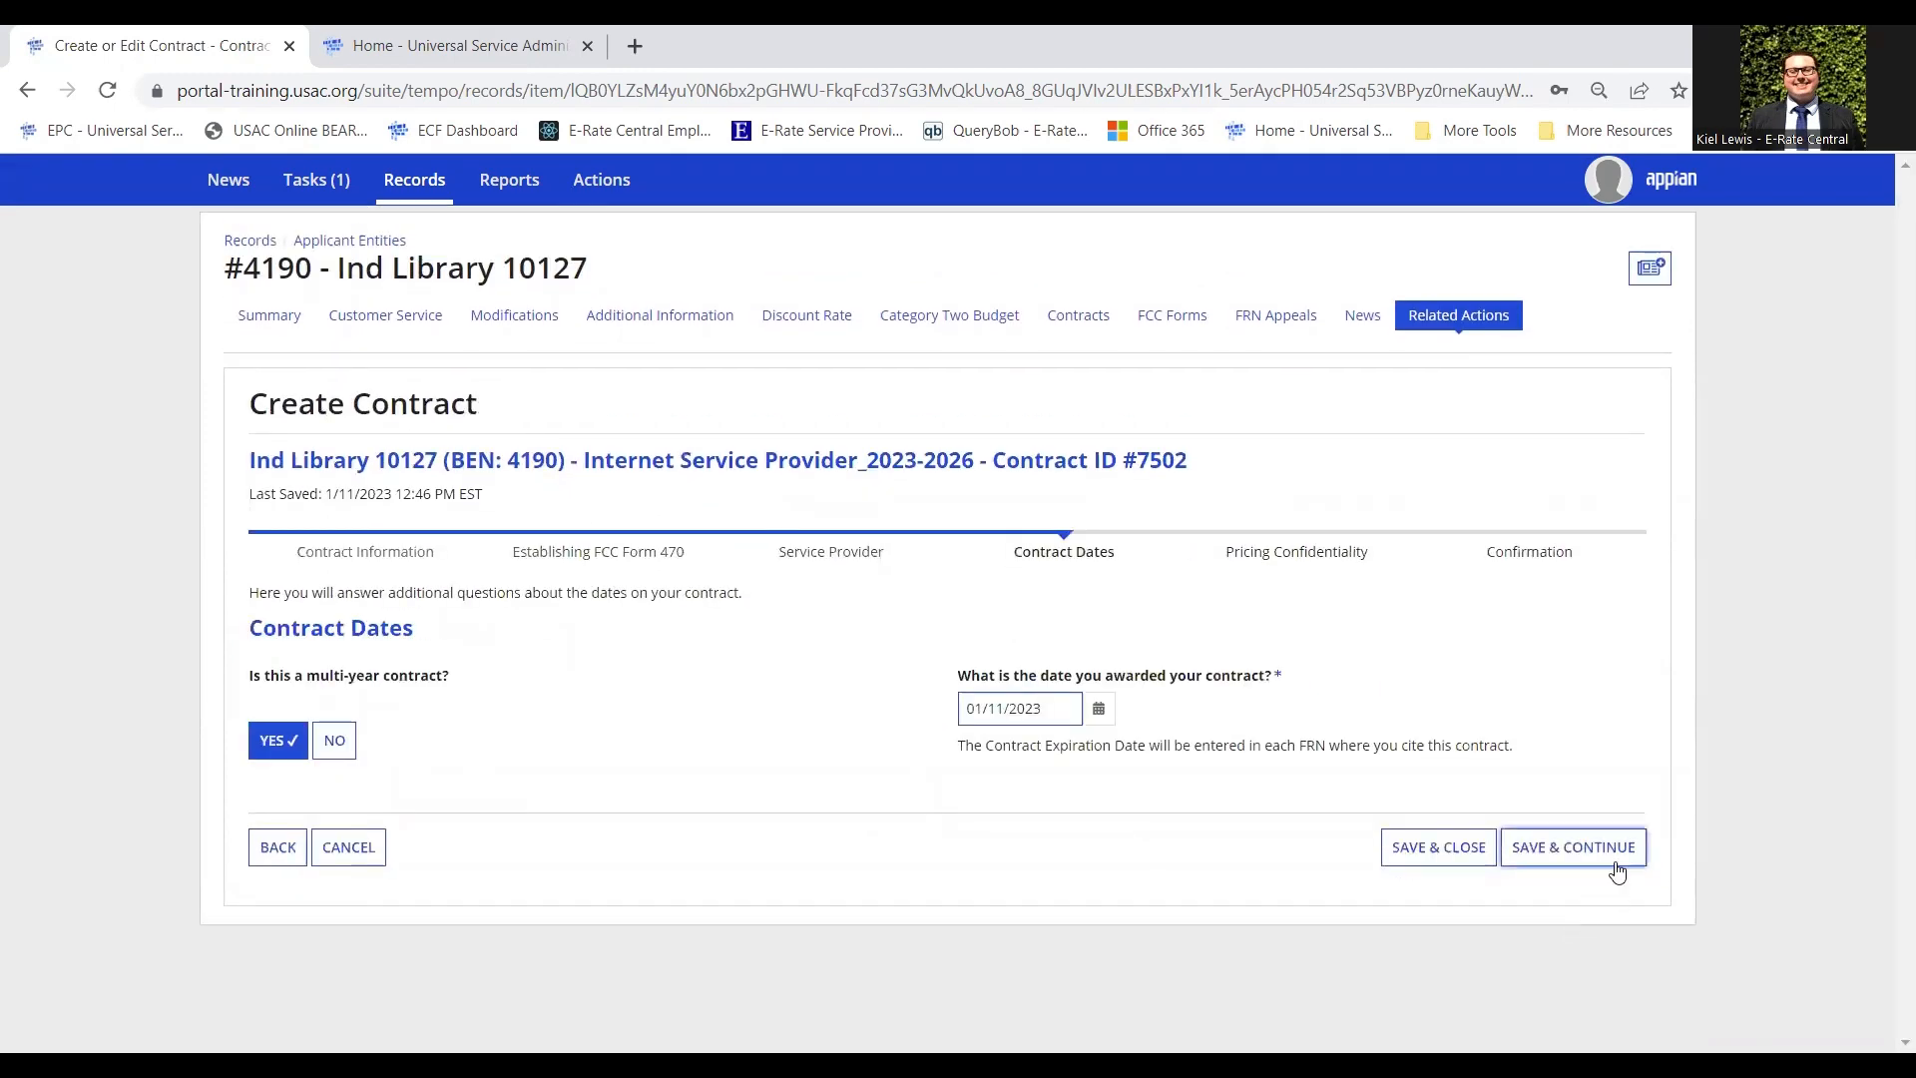
# - Save and continue through the existing contract dates, voluntary extensions and pricing confidentiality answers up to the confirmation
pyautogui.click(1597, 856)
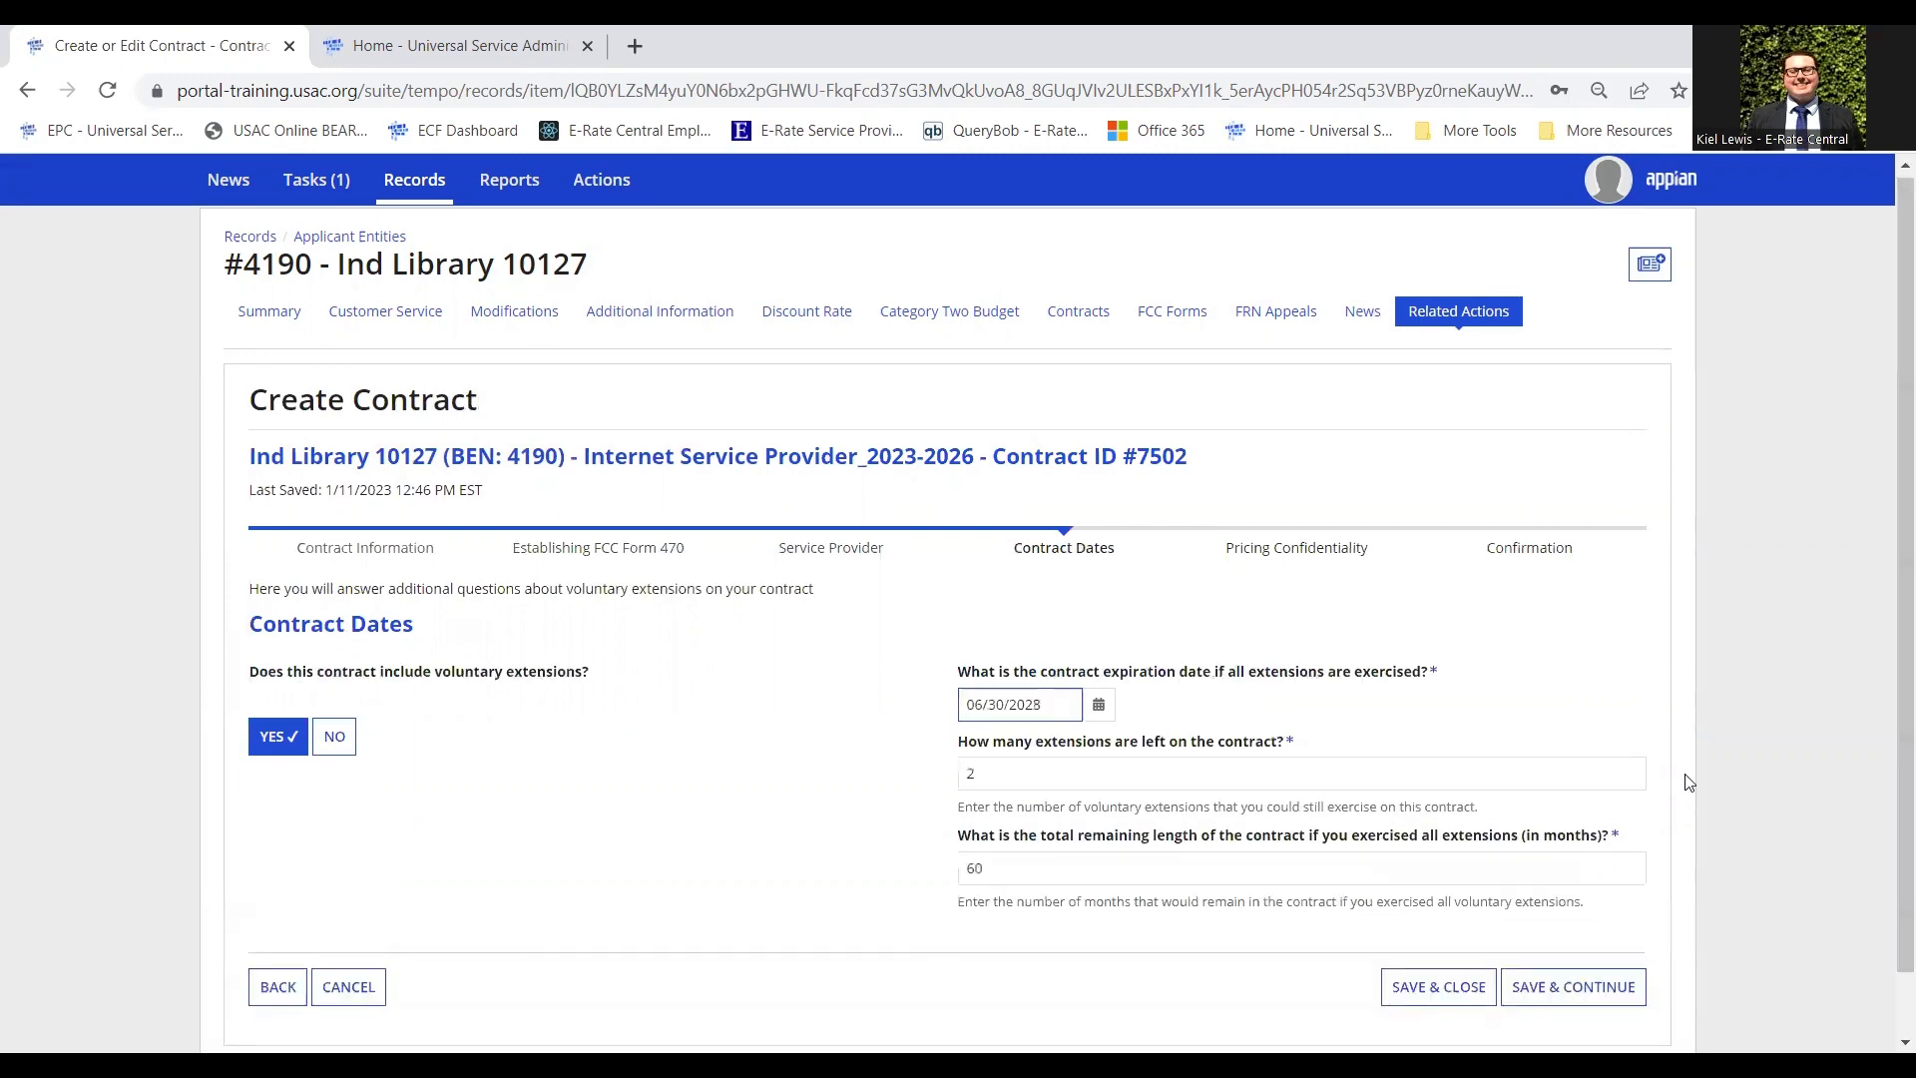
pyautogui.scroll(-1, 1637, 858)
pyautogui.click(1599, 926)
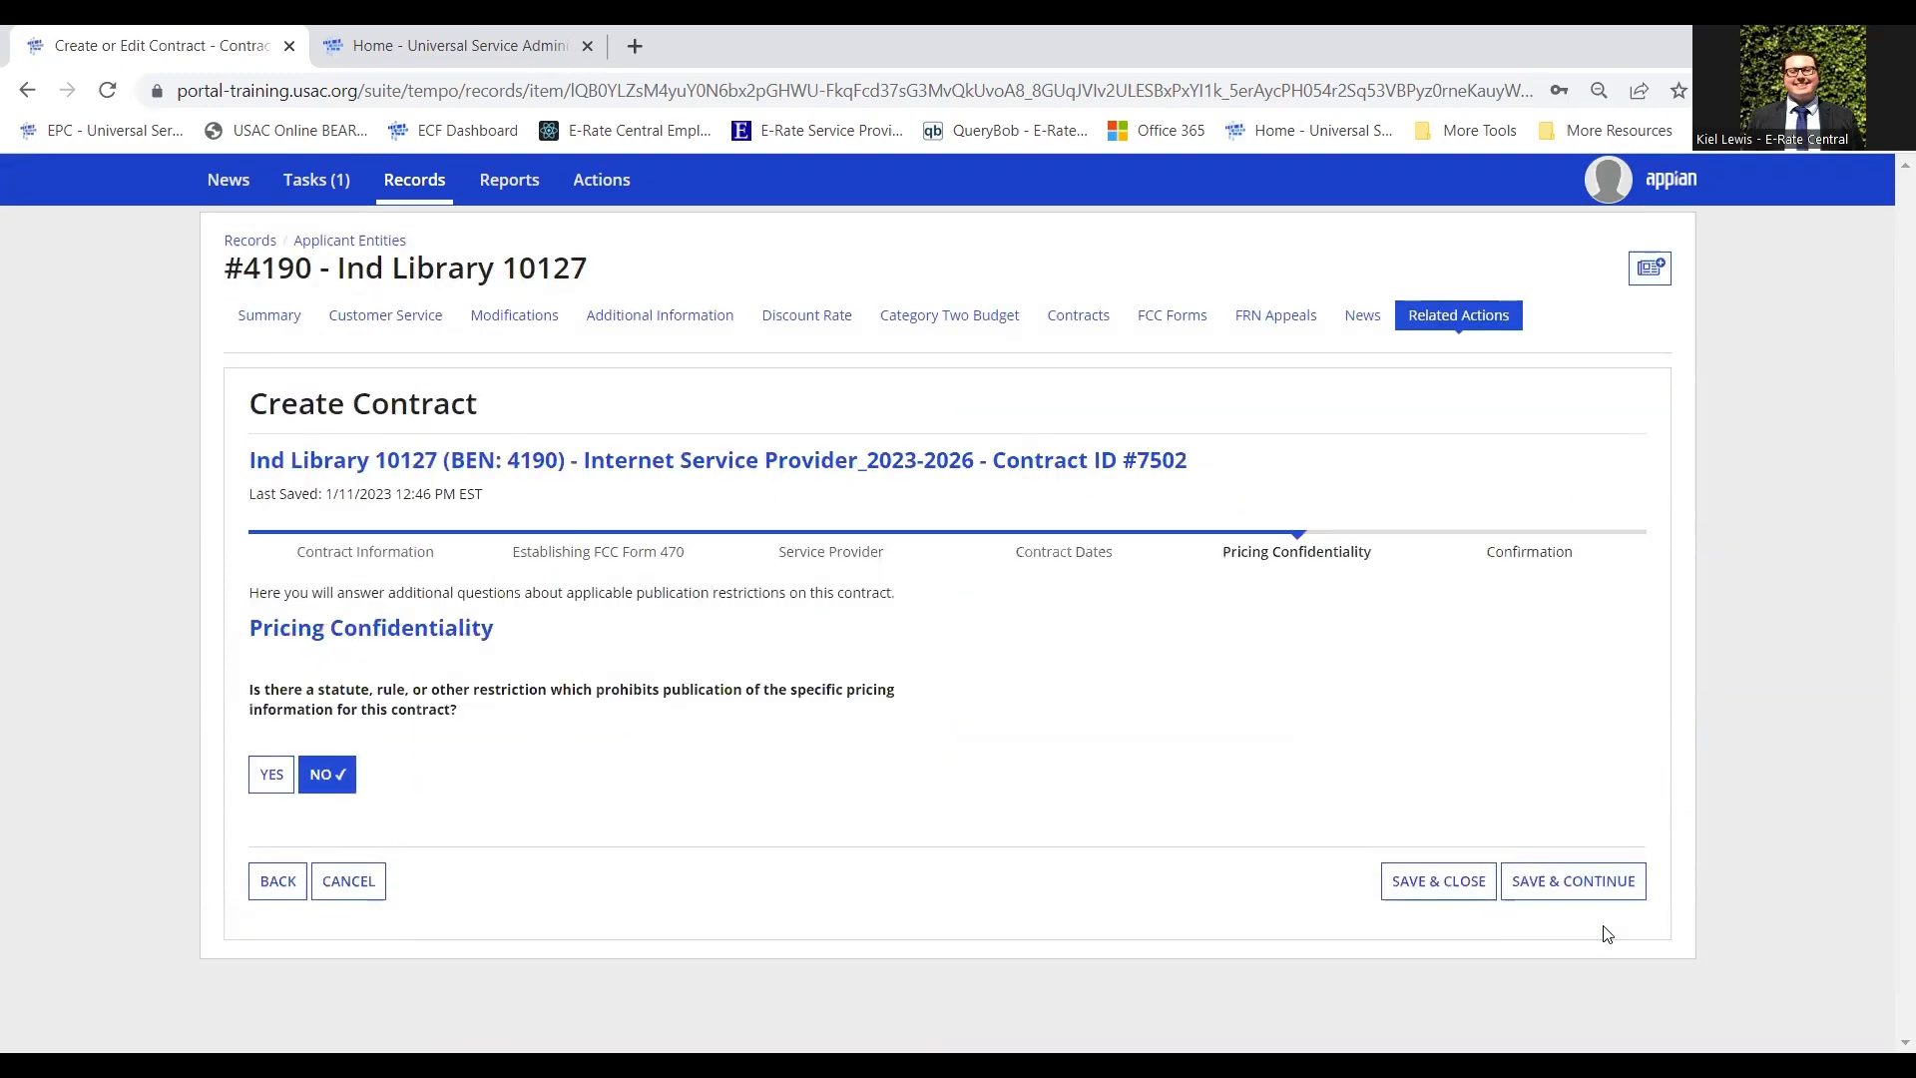
pyautogui.click(1600, 884)
# - Review the confirmation summary and complete the contract record
pyautogui.scroll(-4, 1599, 885)
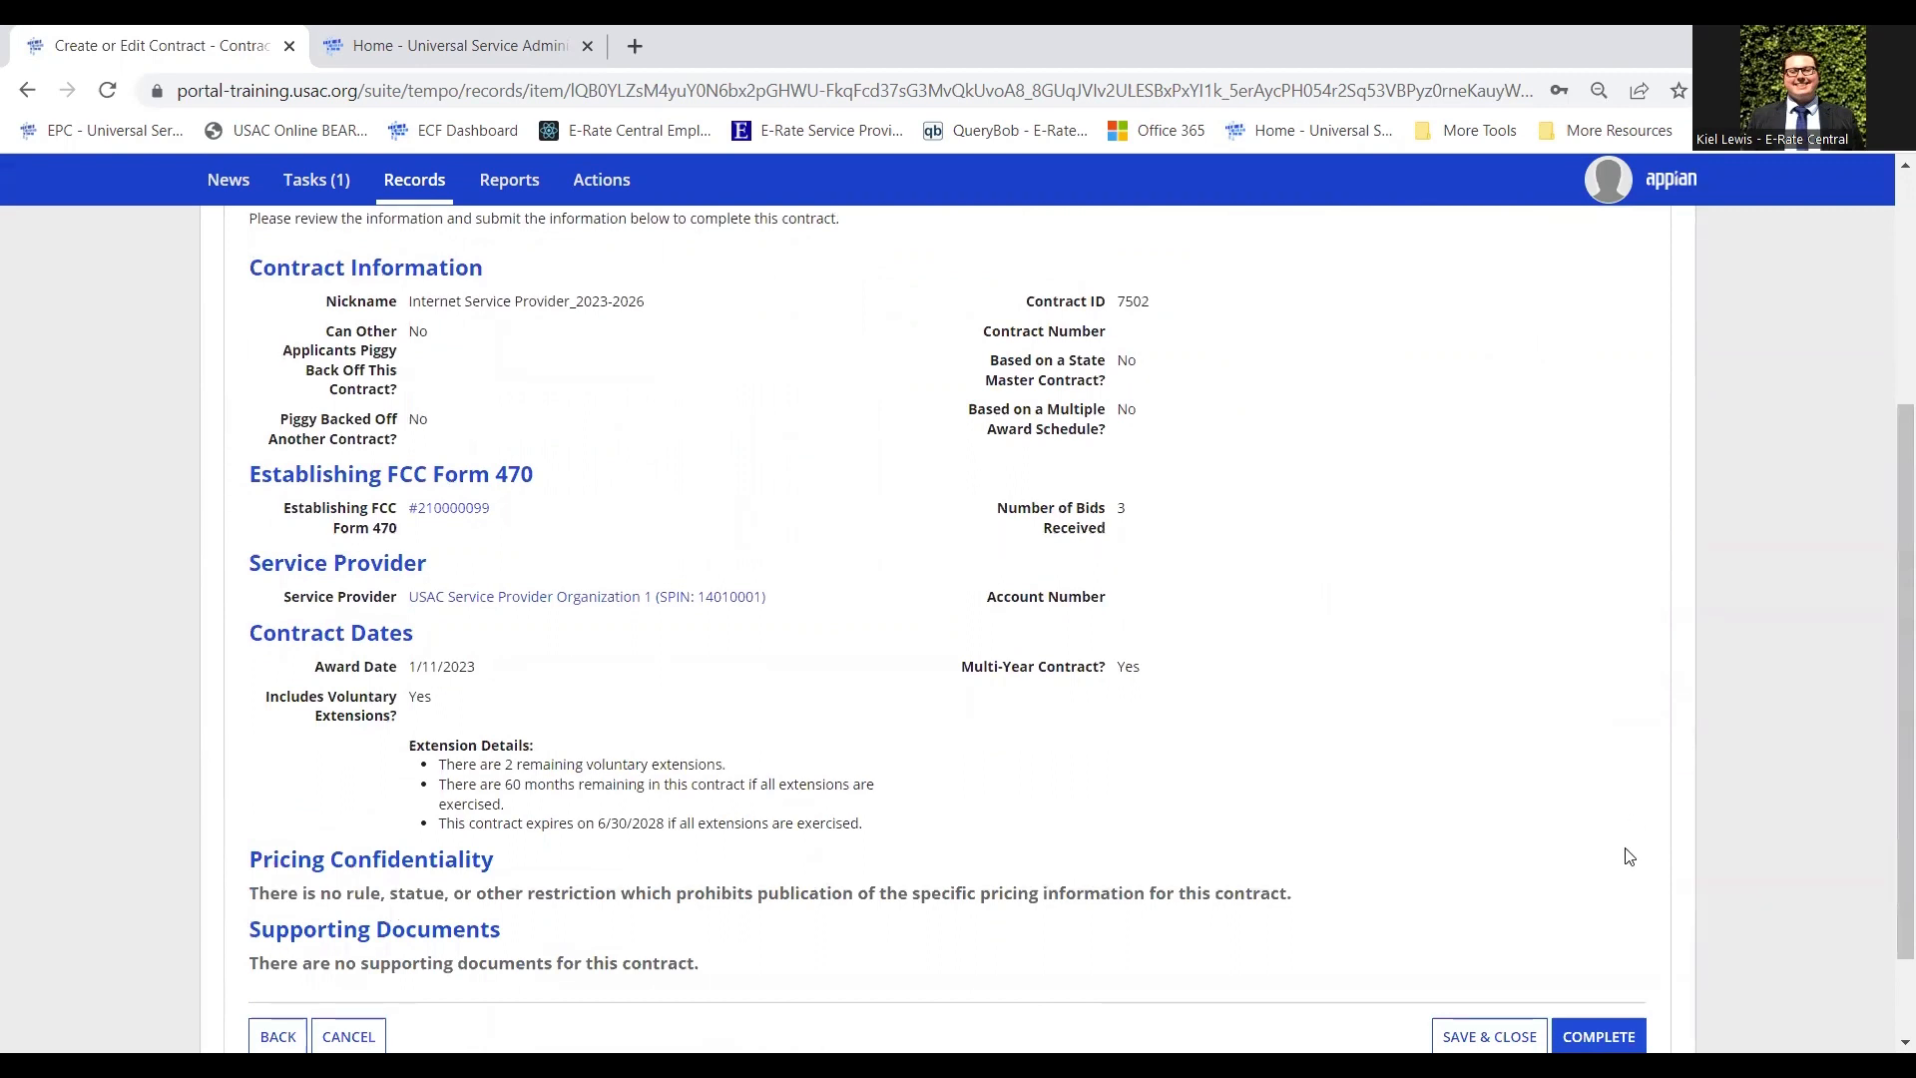
pyautogui.scroll(-1, 1626, 878)
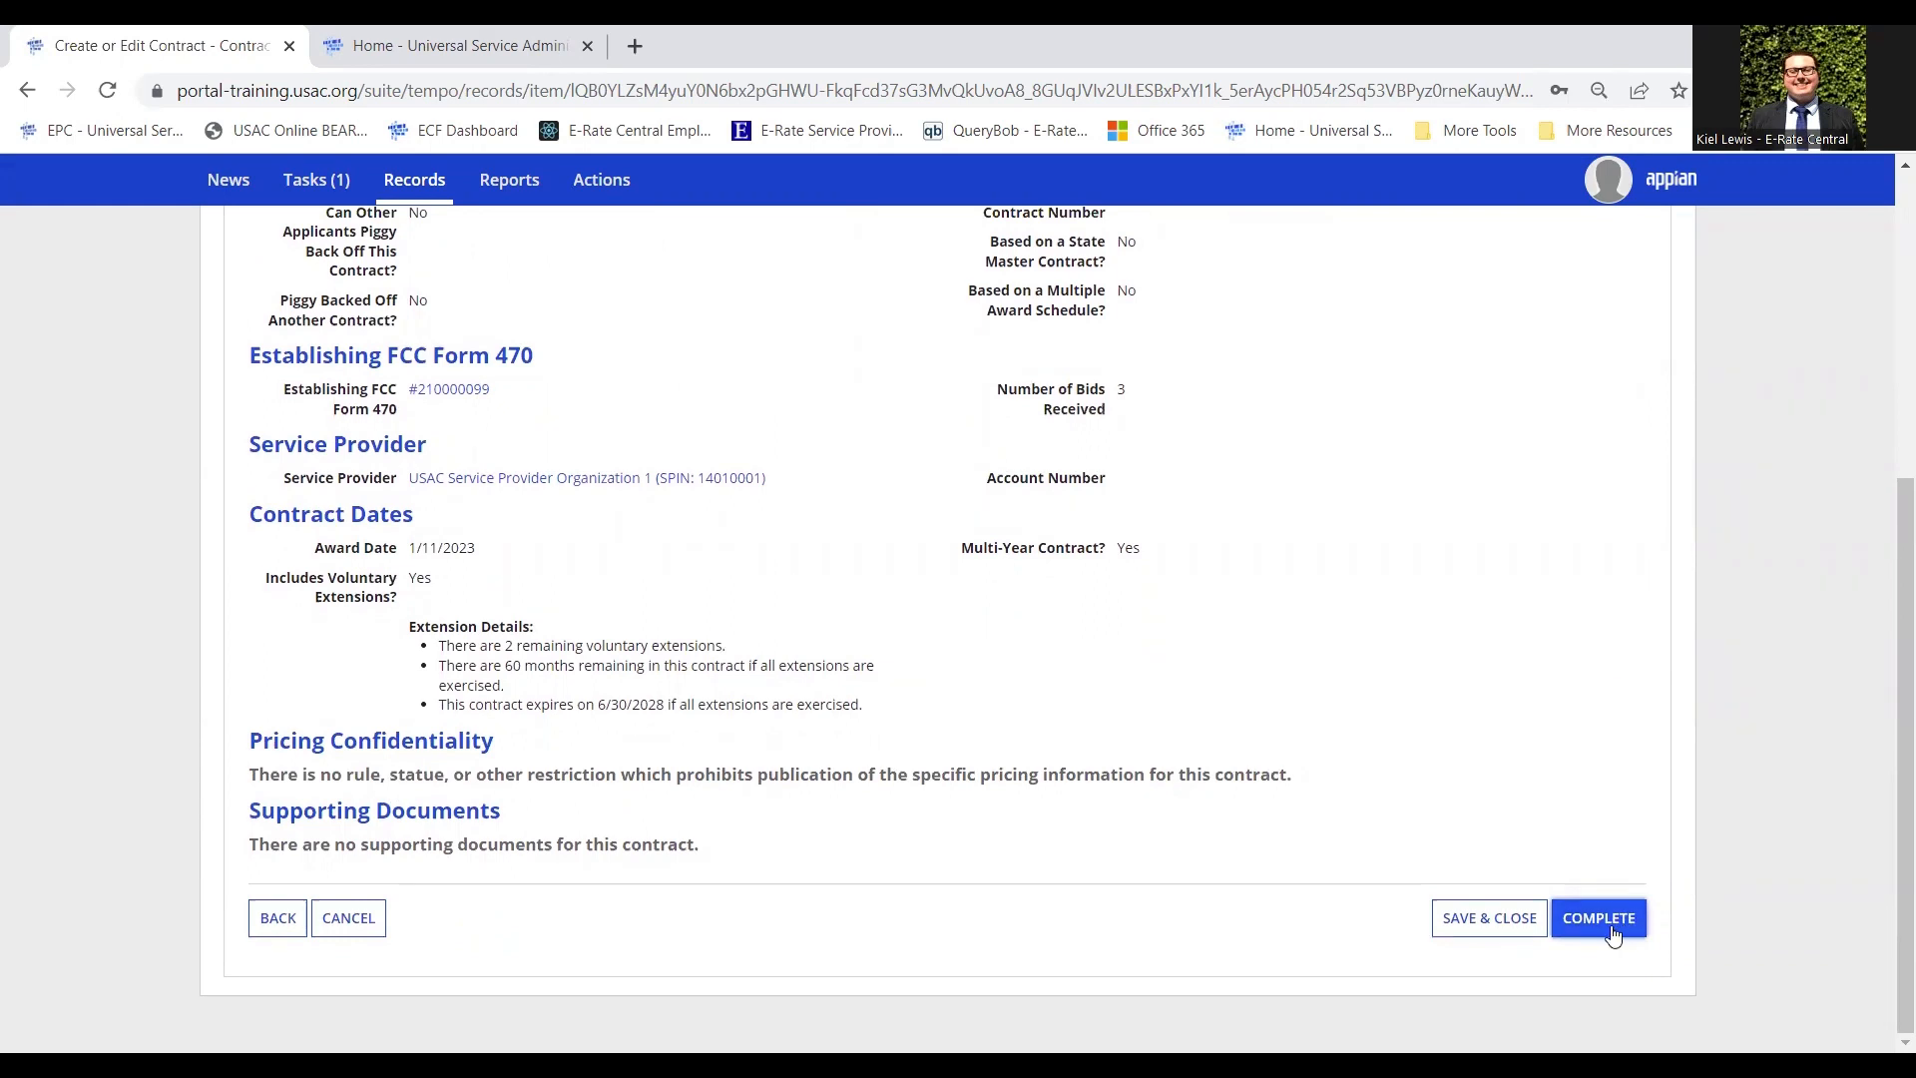
pyautogui.click(1611, 932)
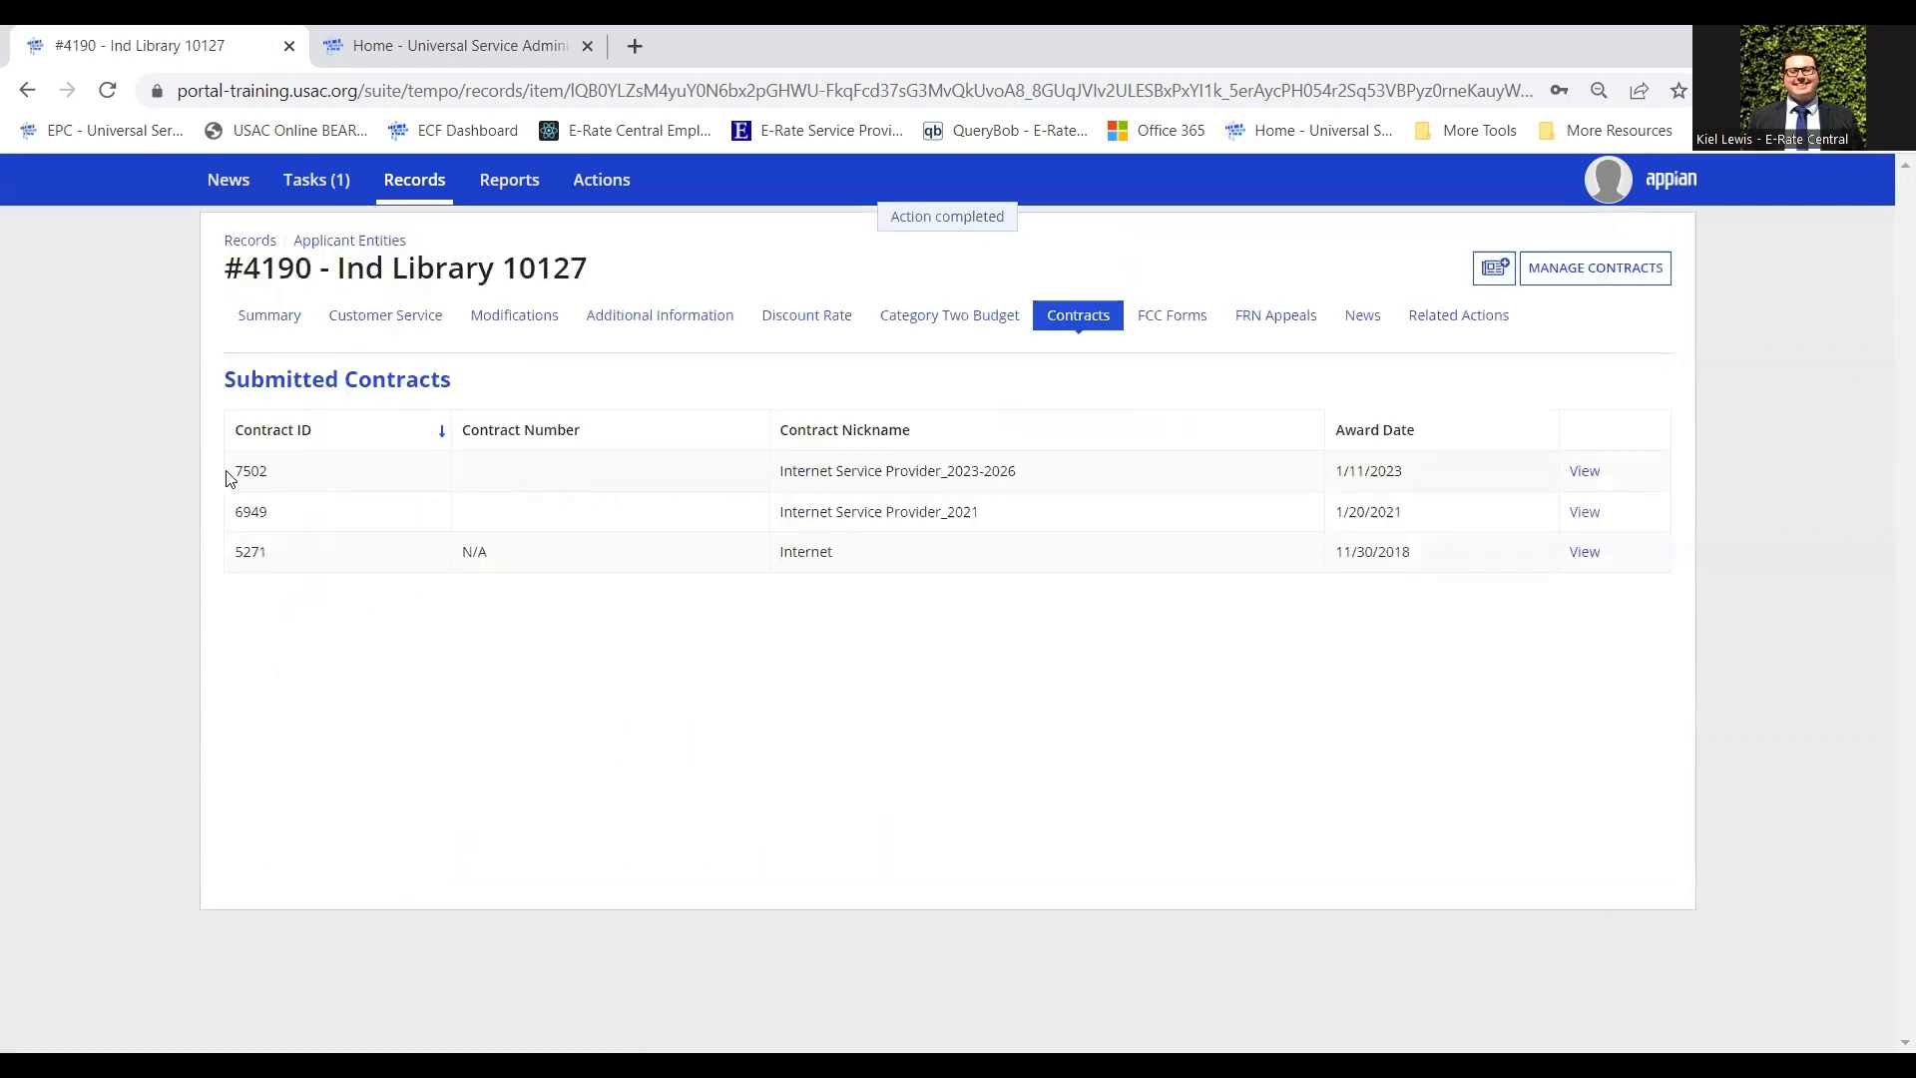
# - View the details of the submitted Internet Service Provider_2023-2026 contract and return to the list of submitted contracts
pyautogui.moveTo(235, 470); pyautogui.dragTo(1586, 483)
pyautogui.click(1355, 475)
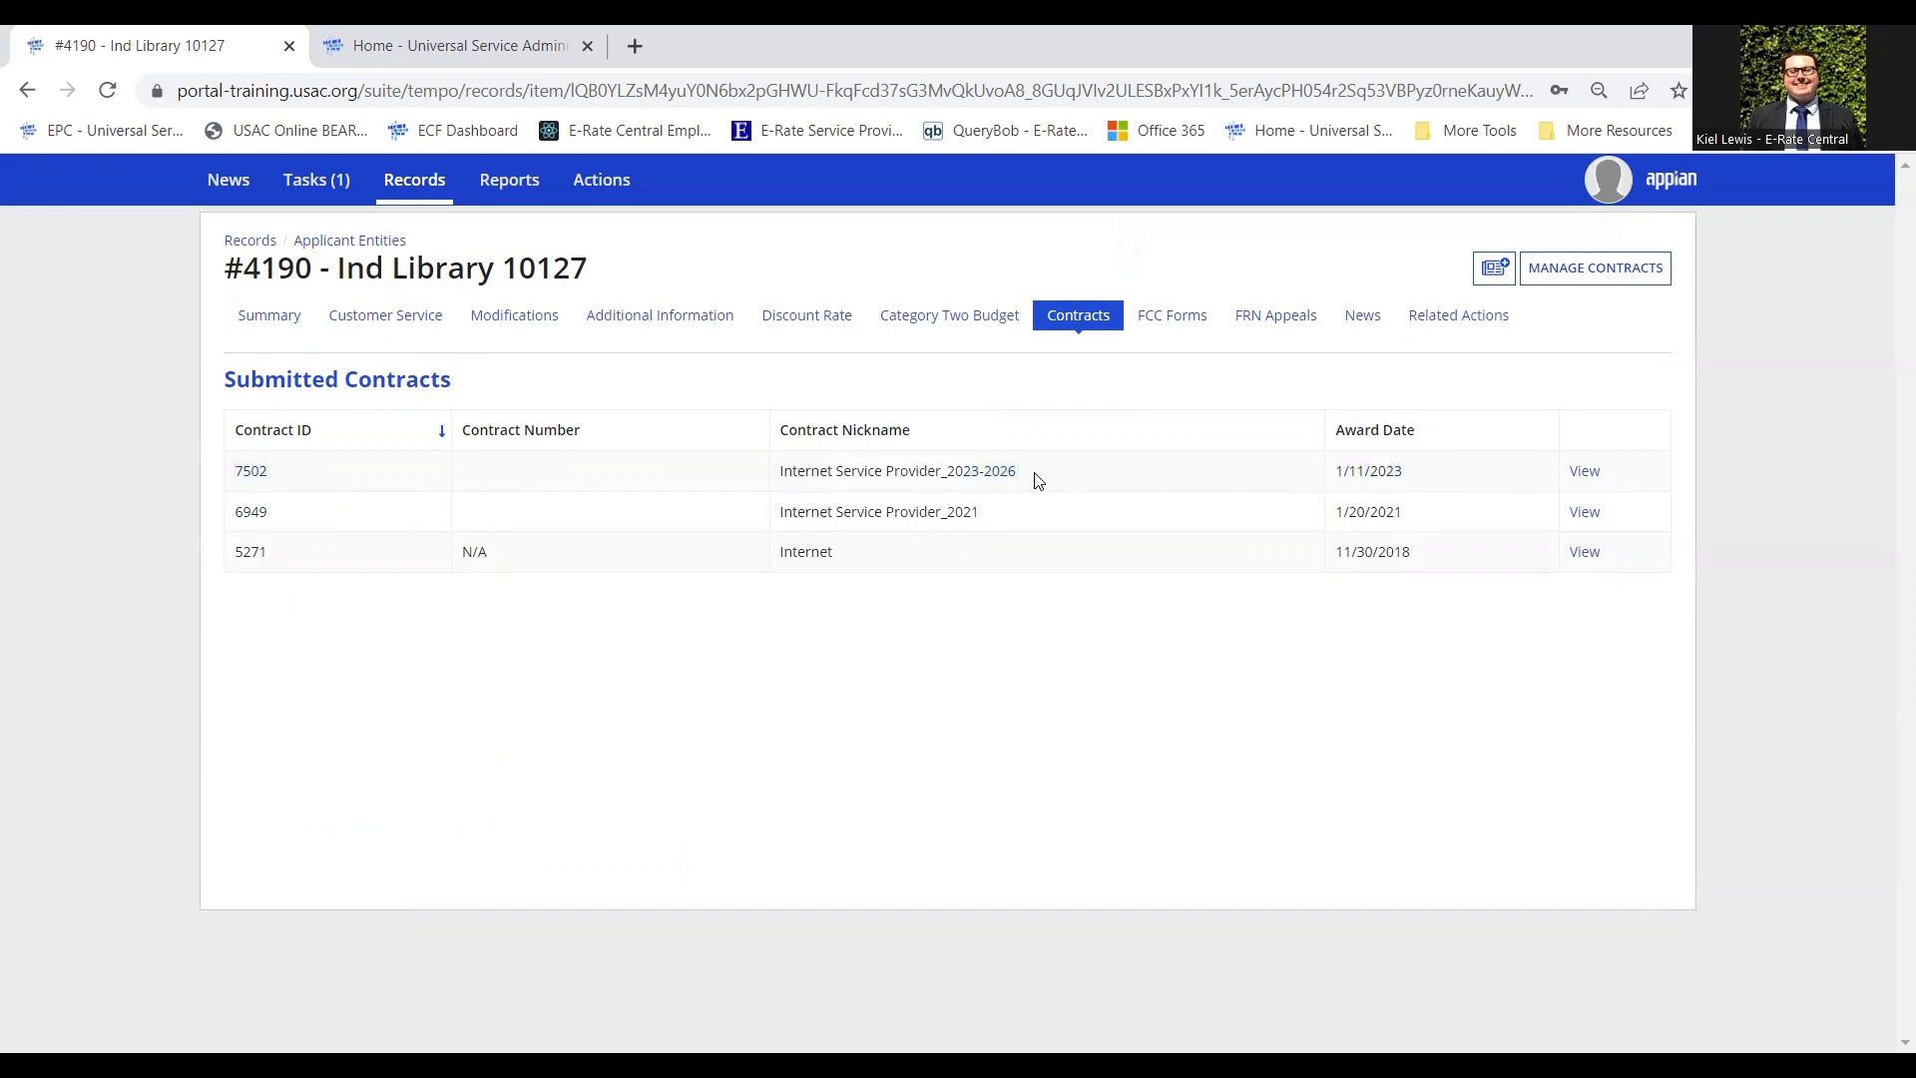
pyautogui.click(1585, 480)
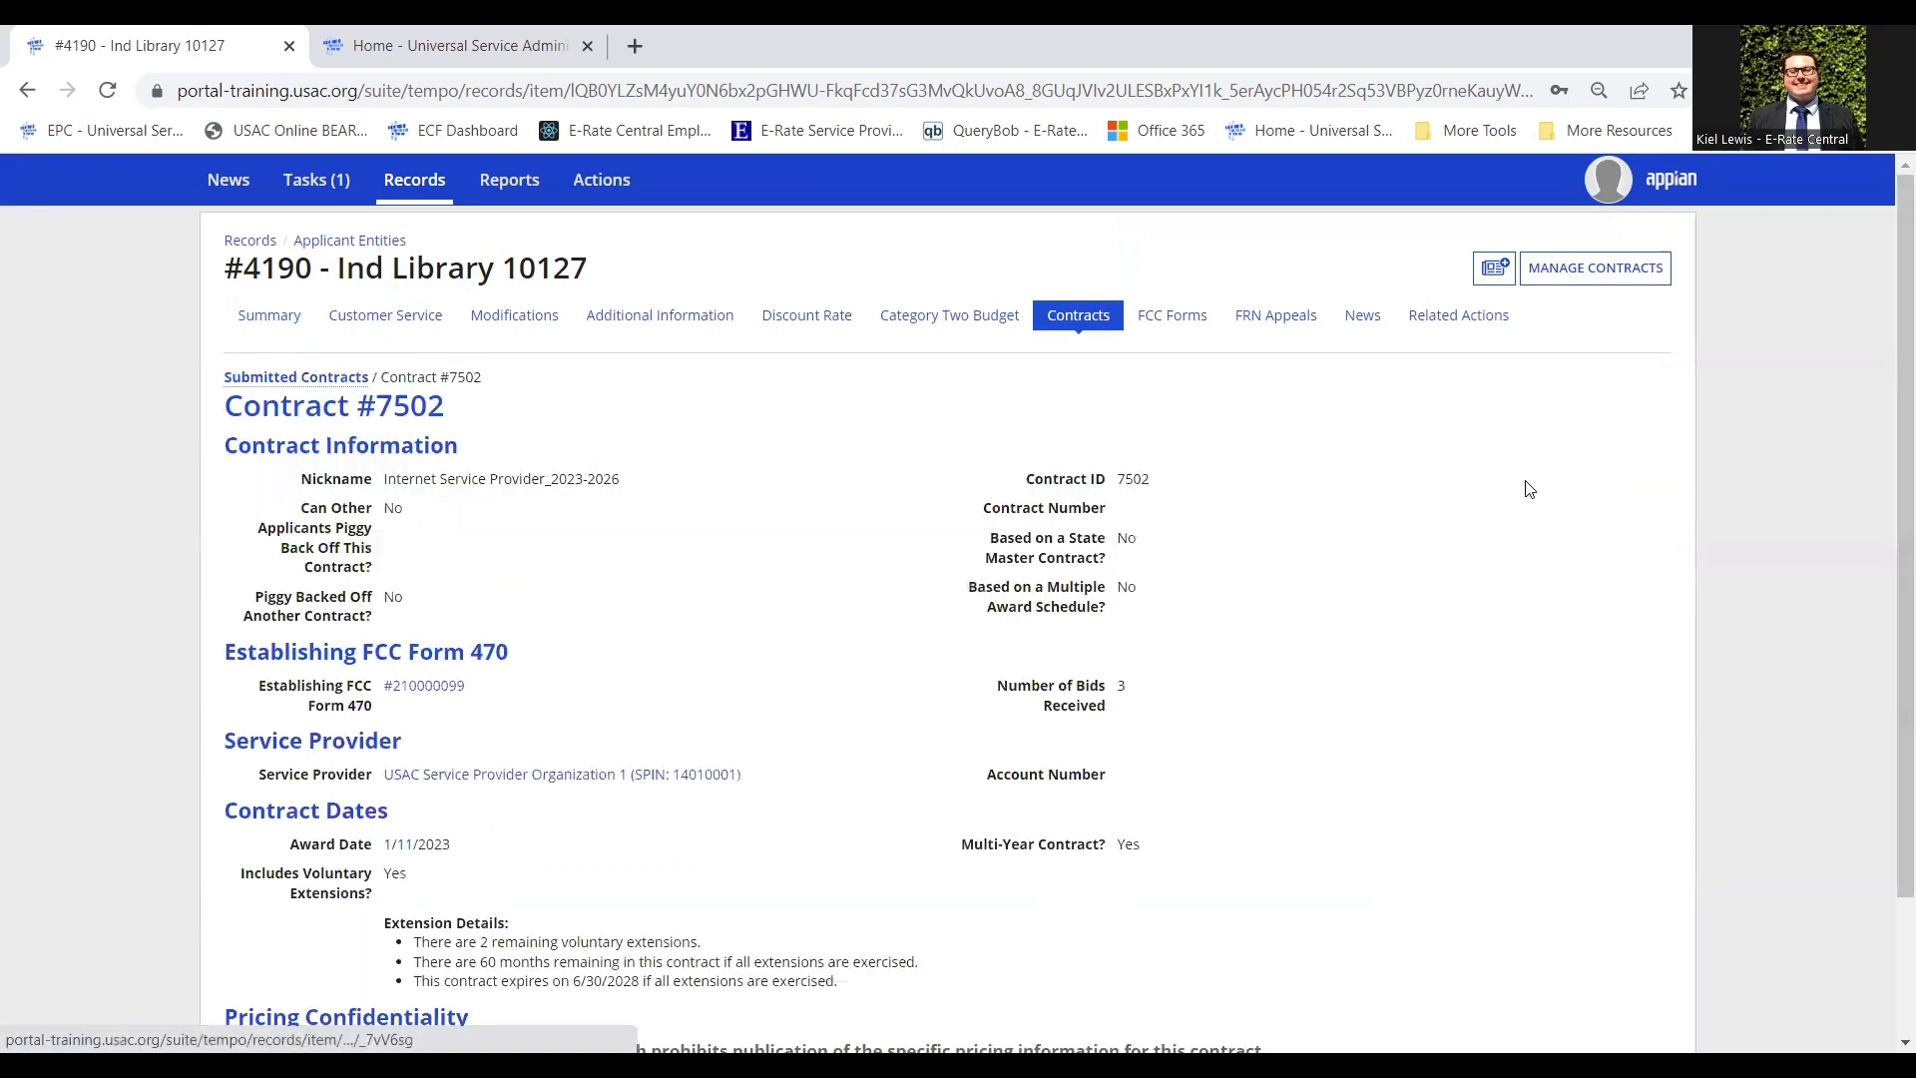
pyautogui.scroll(-1, 864, 564)
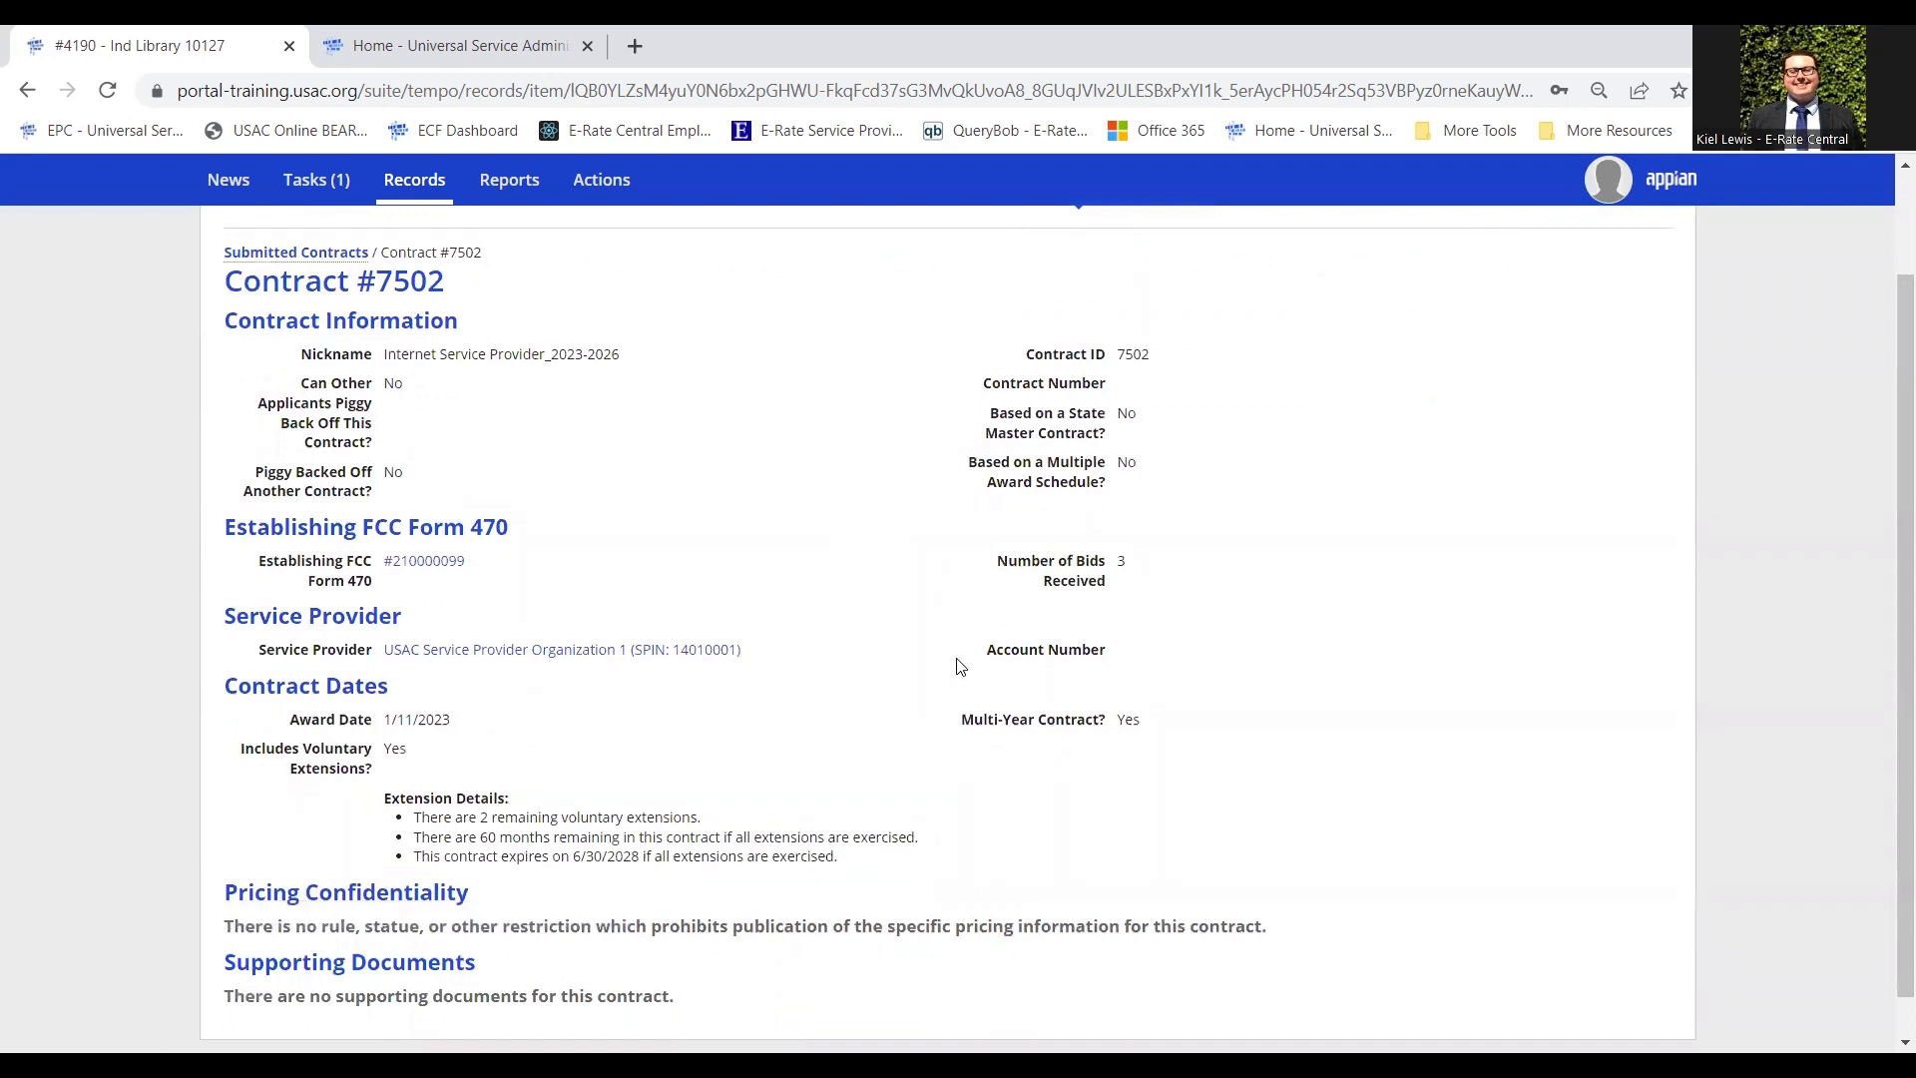
pyautogui.scroll(1, 968, 659)
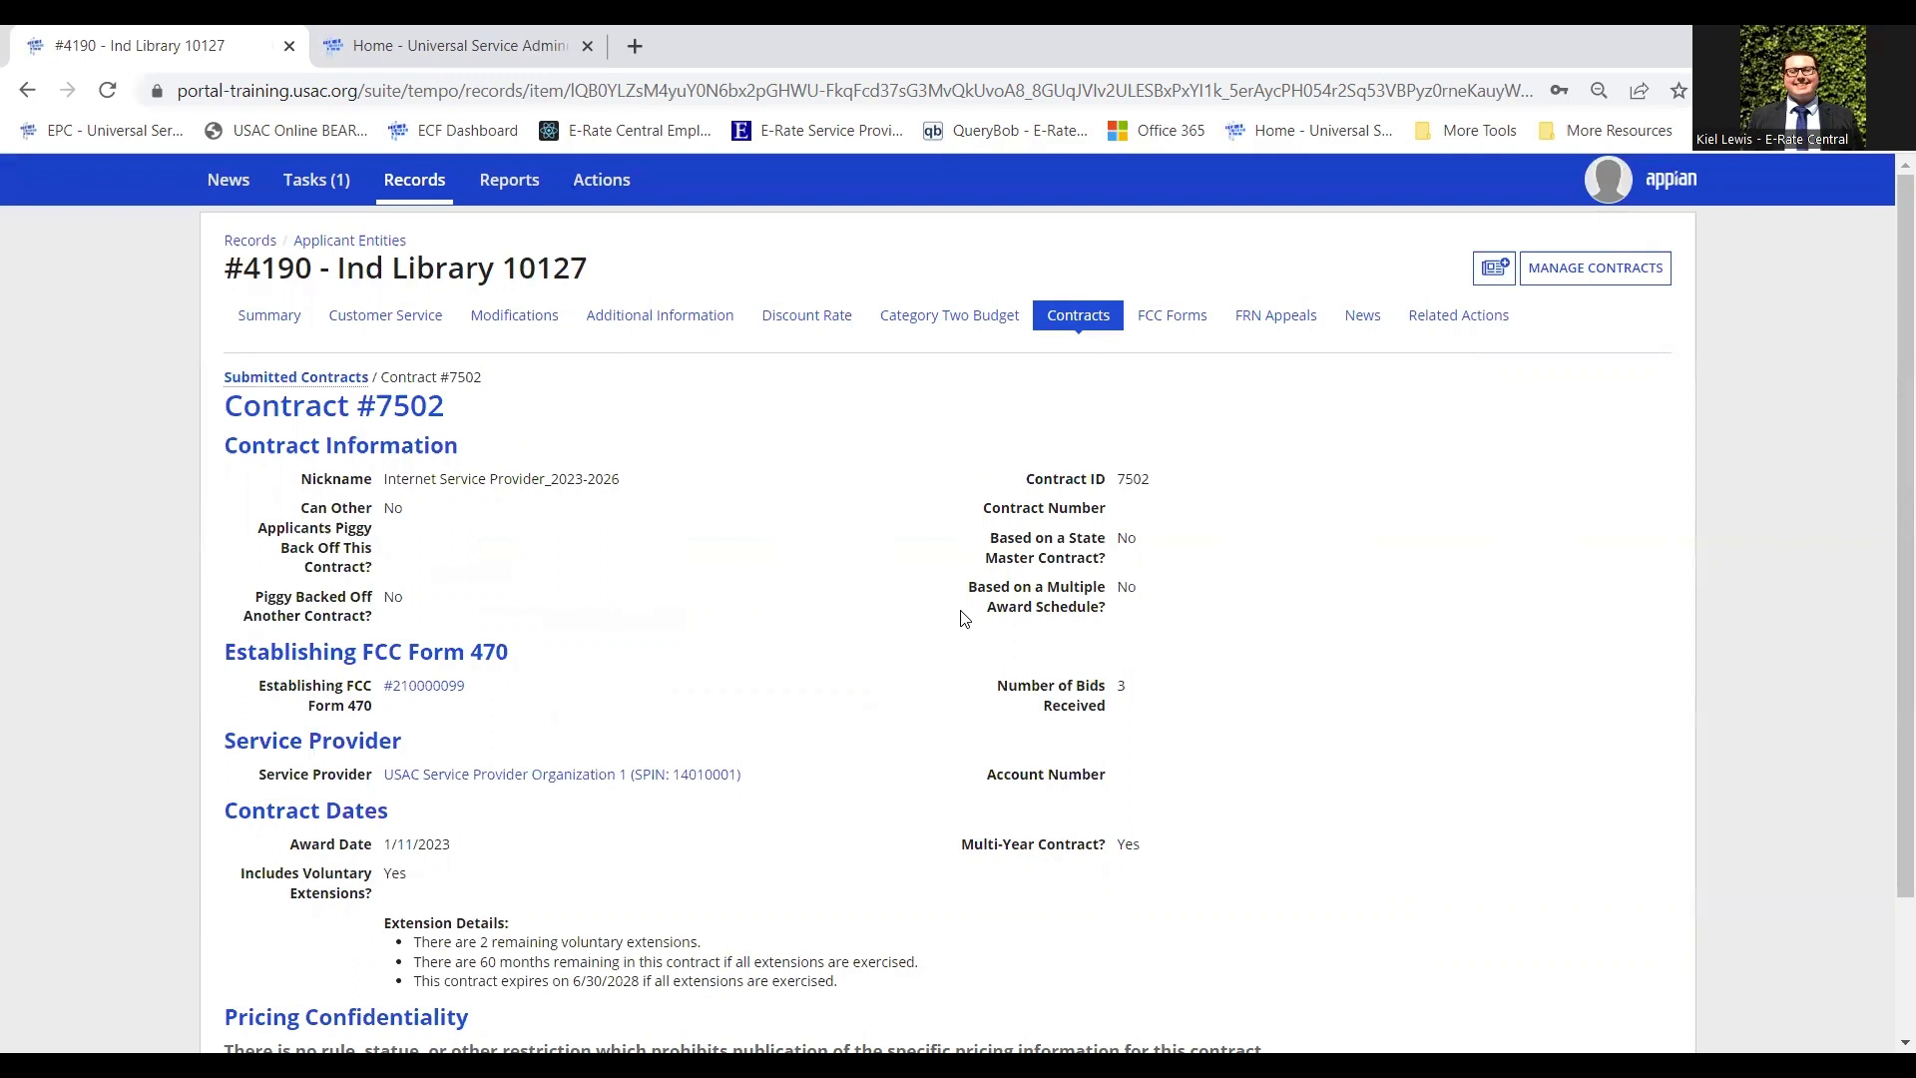
pyautogui.click(1116, 318)
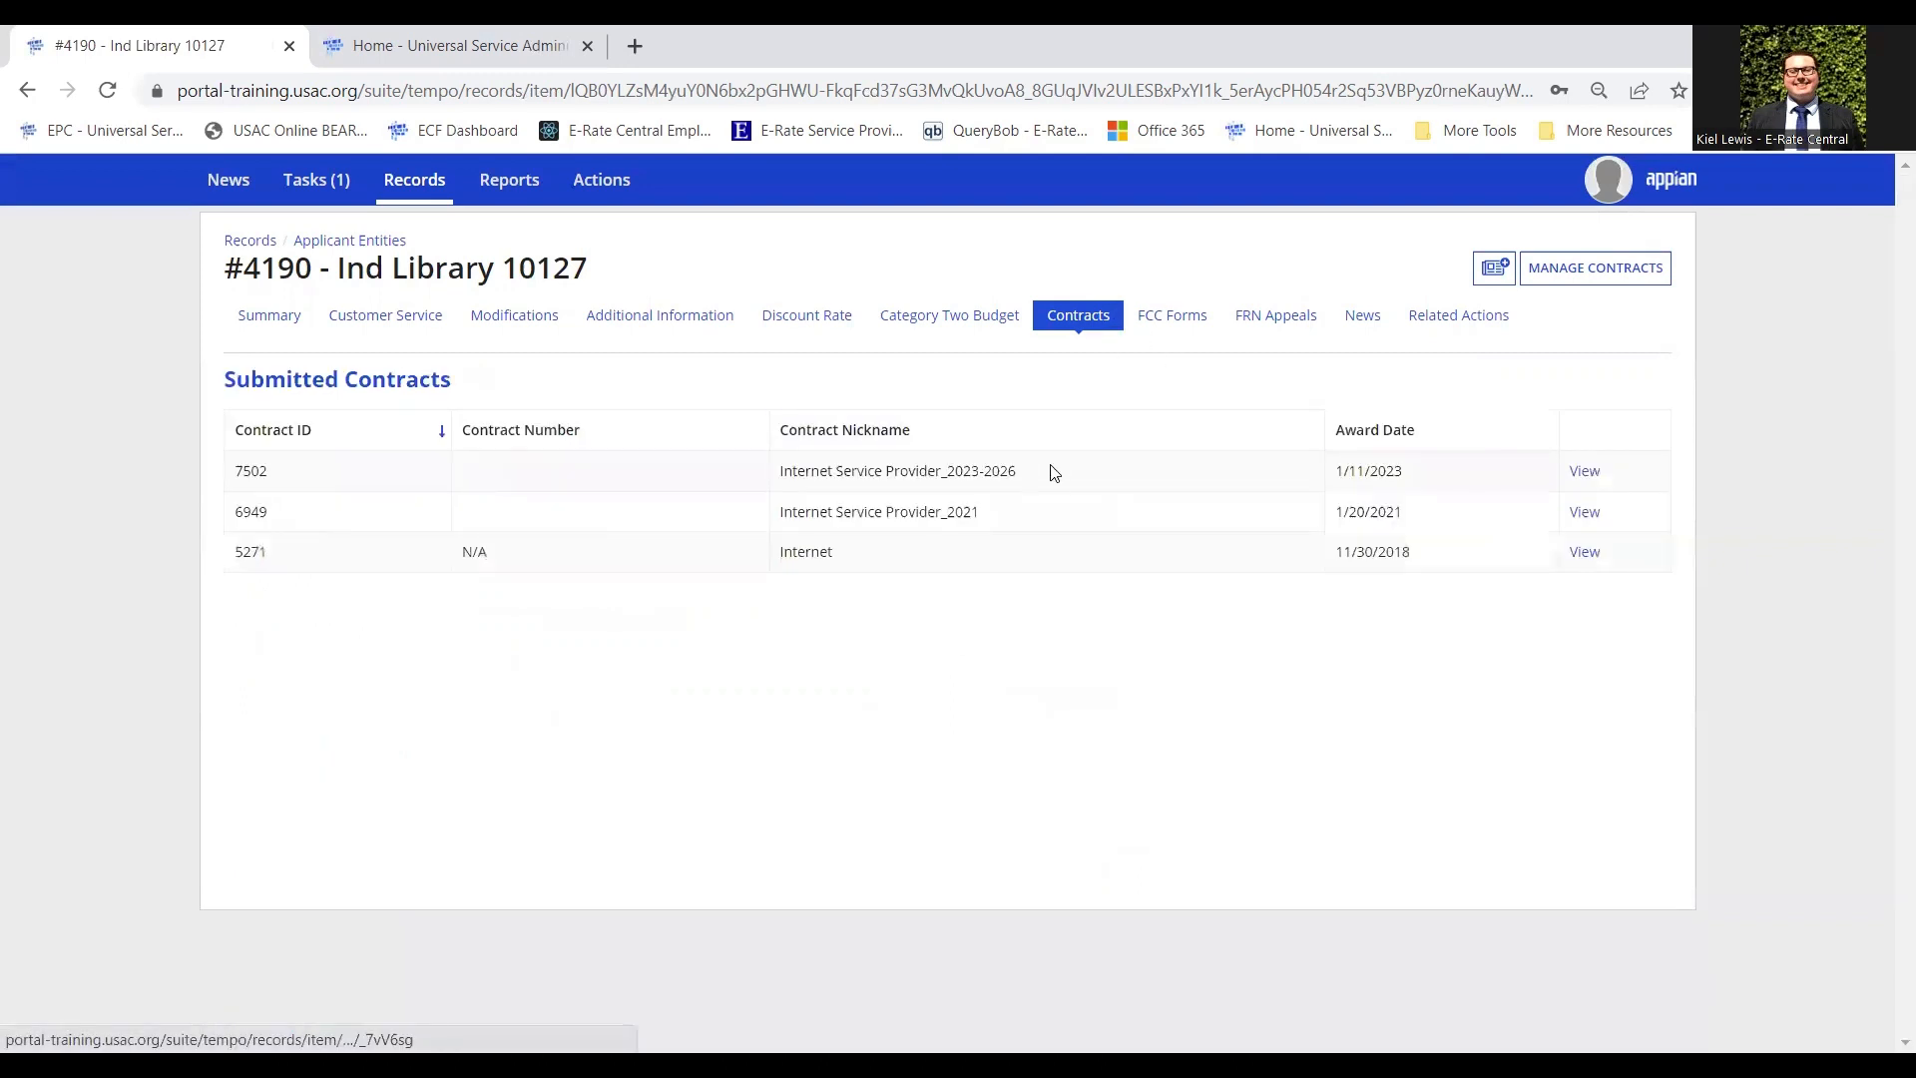